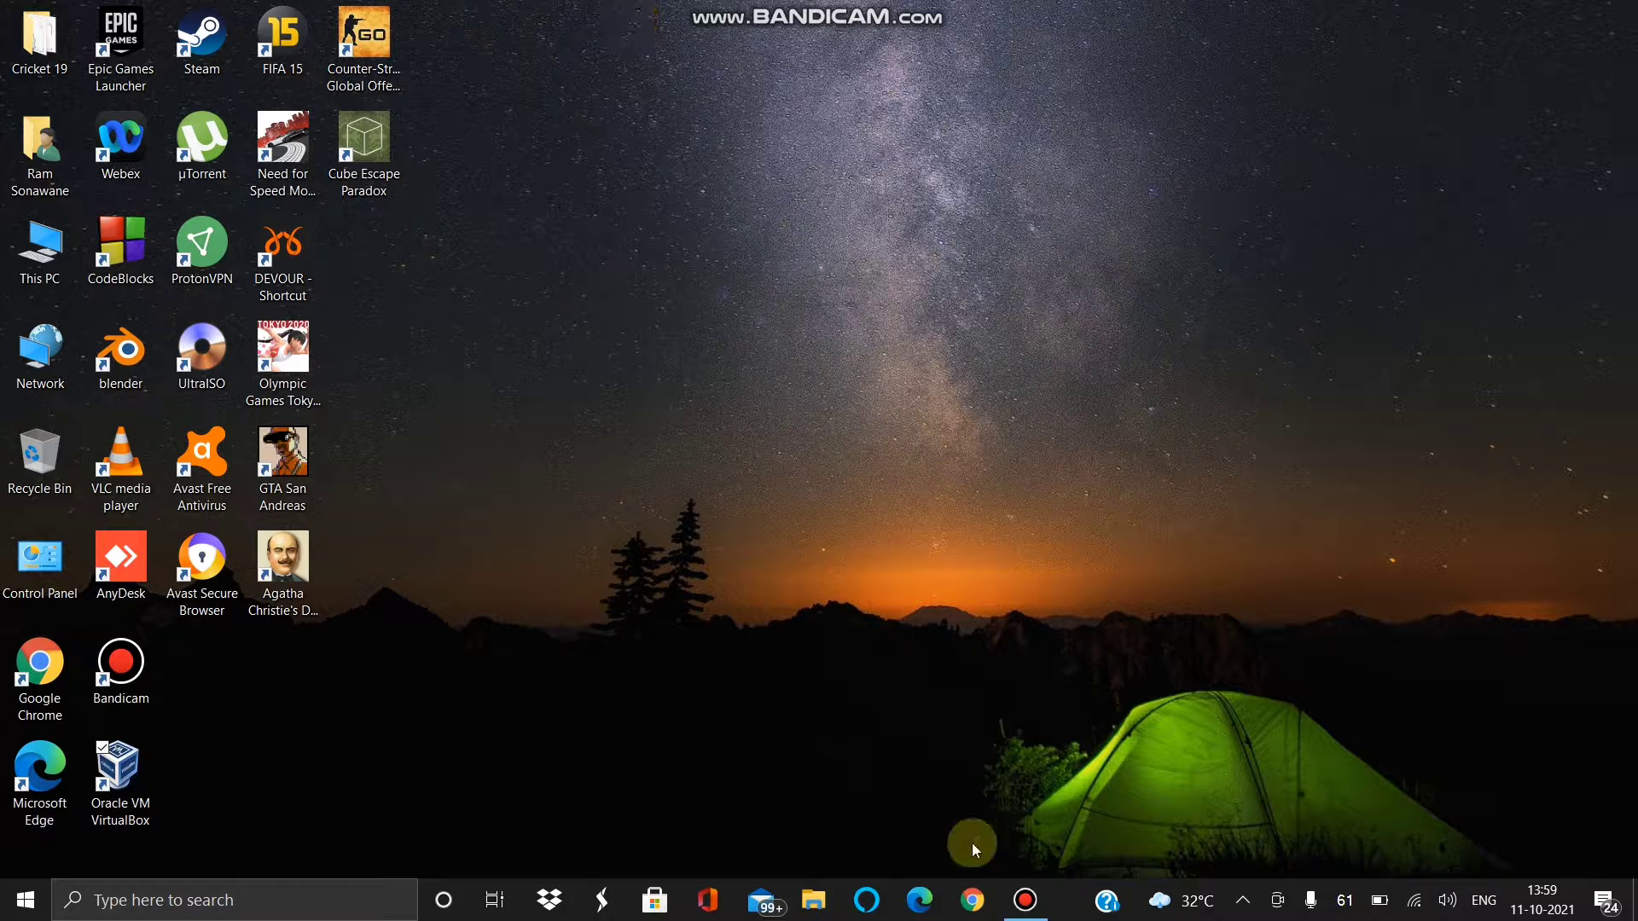
- Open Google Chrome from its taskbar icon
click(971, 901)
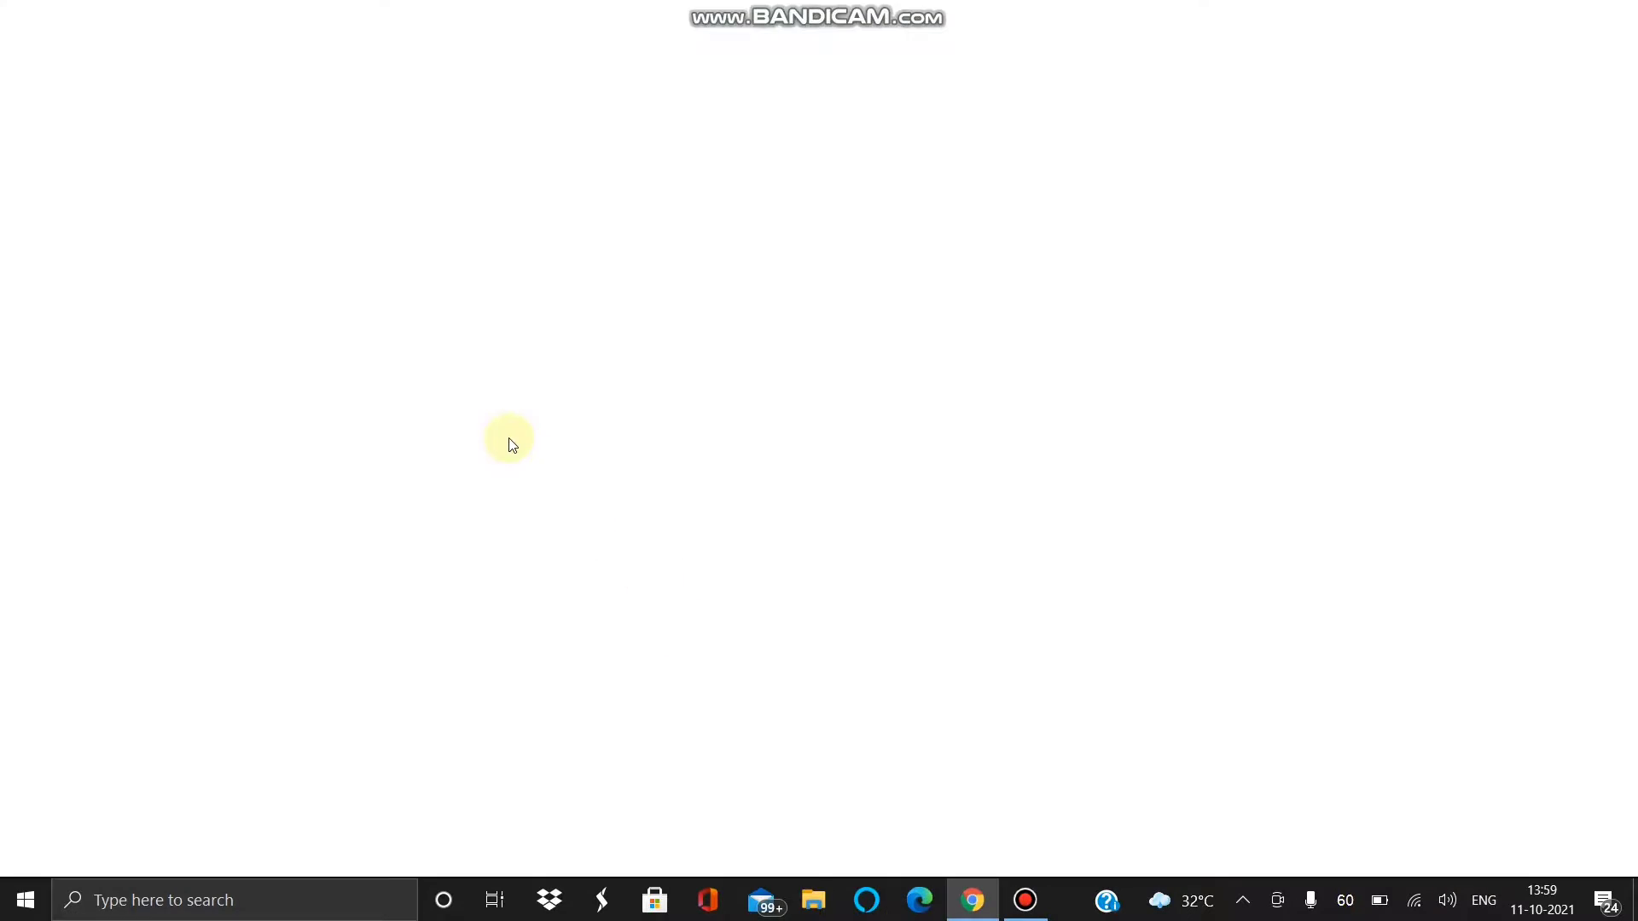
- Search Google for 'oracle virtualbox' and open the VirtualBox website
click(574, 447)
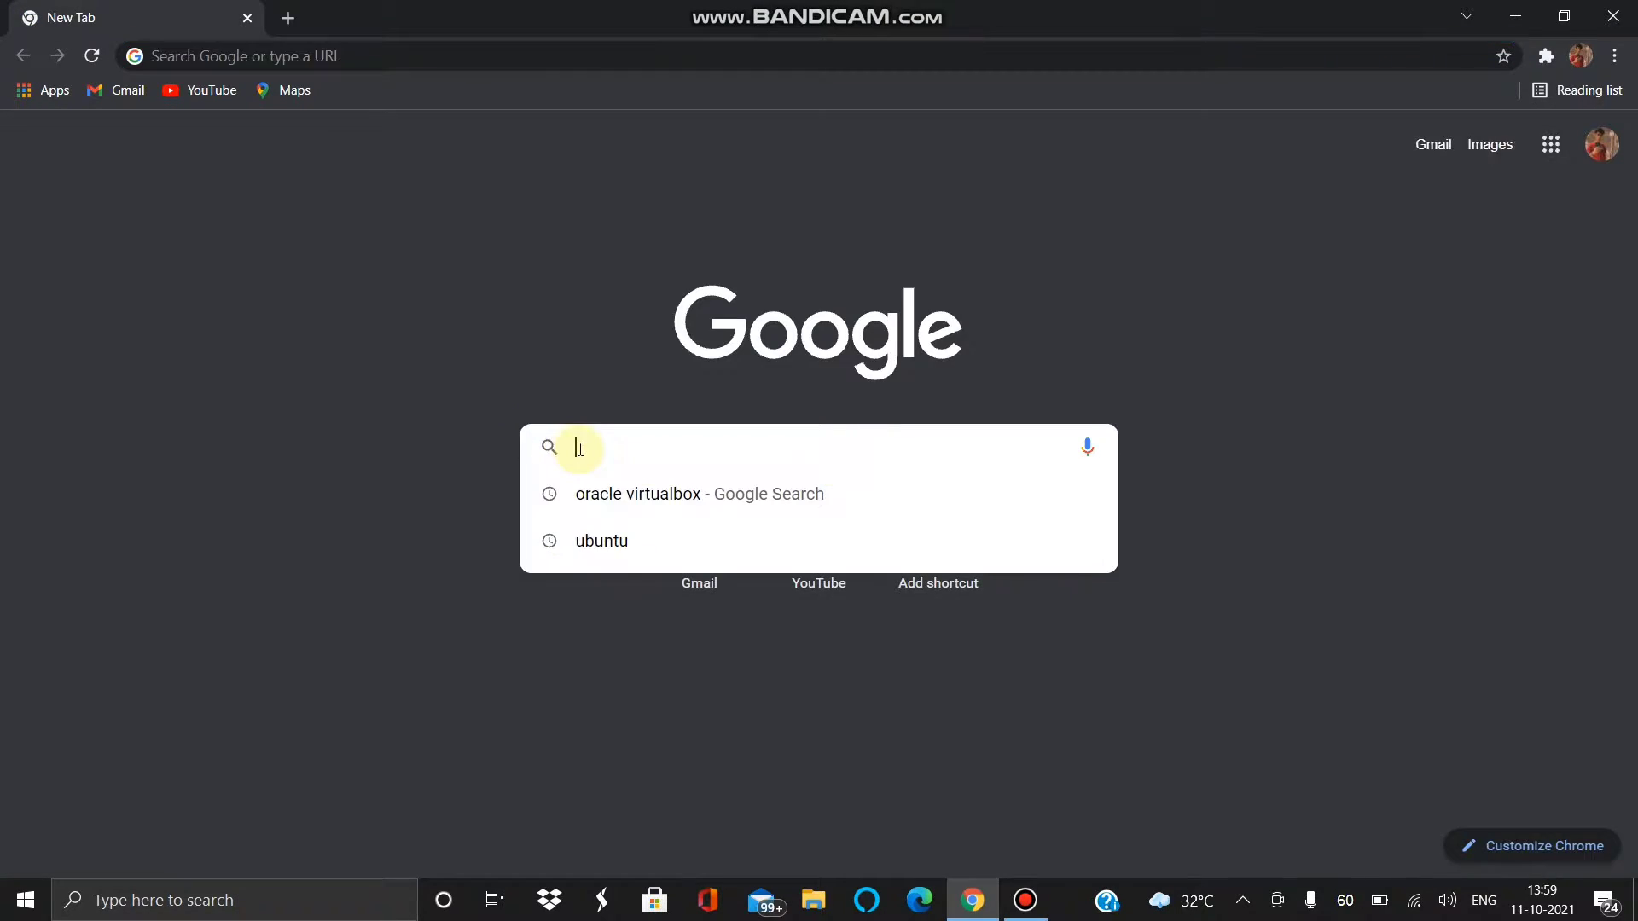
text(oracle virtualbox)
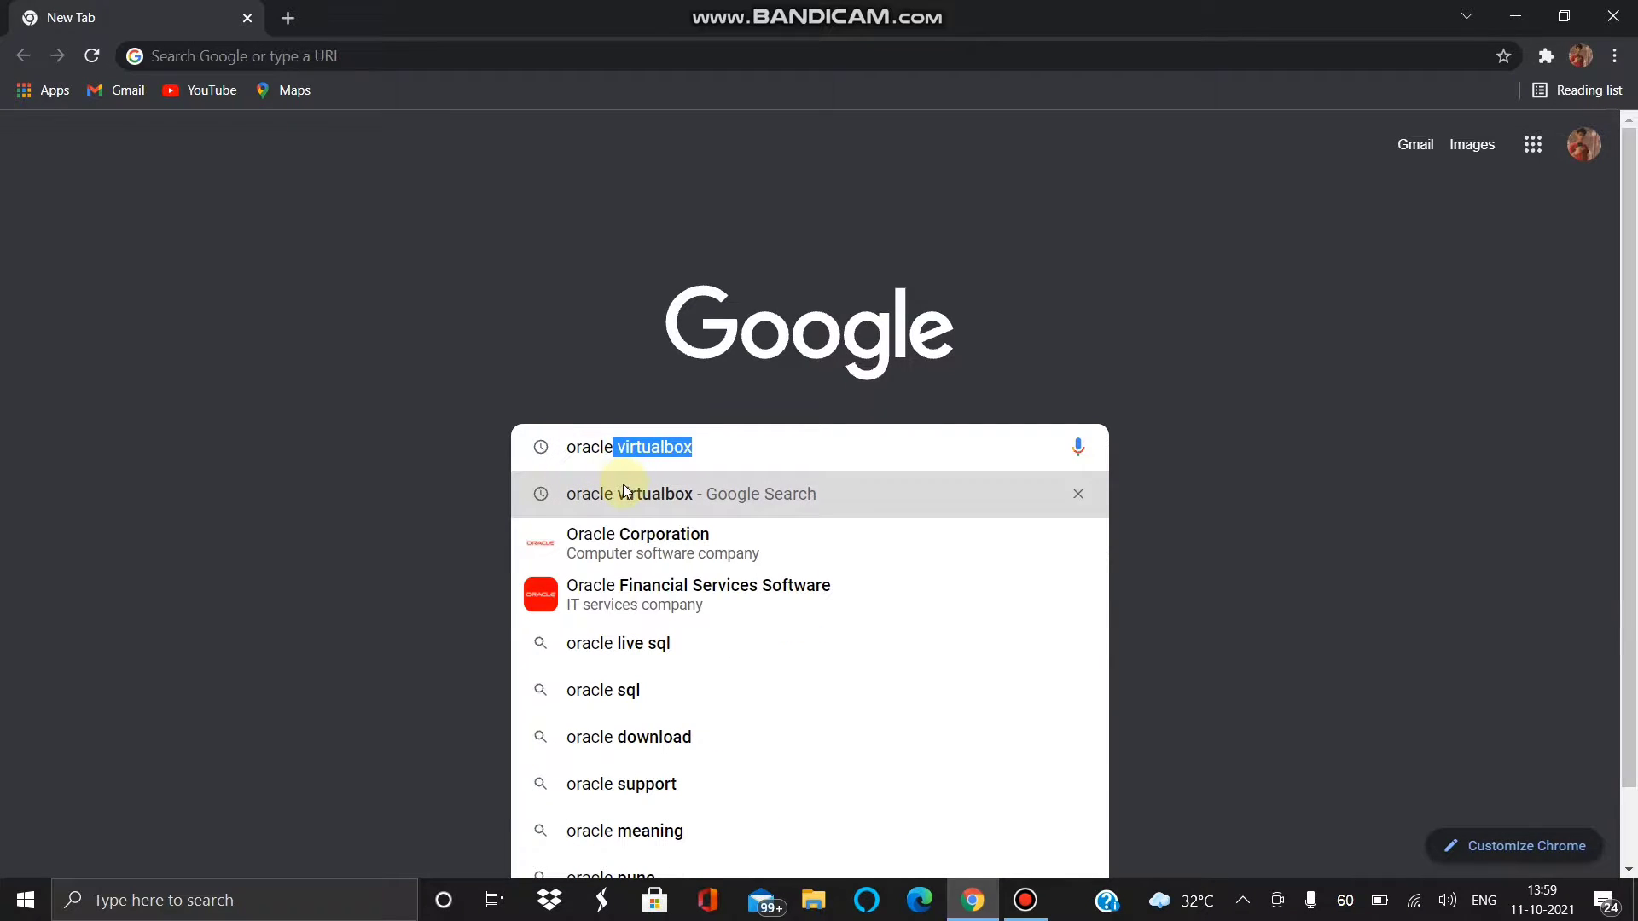
key(Return)
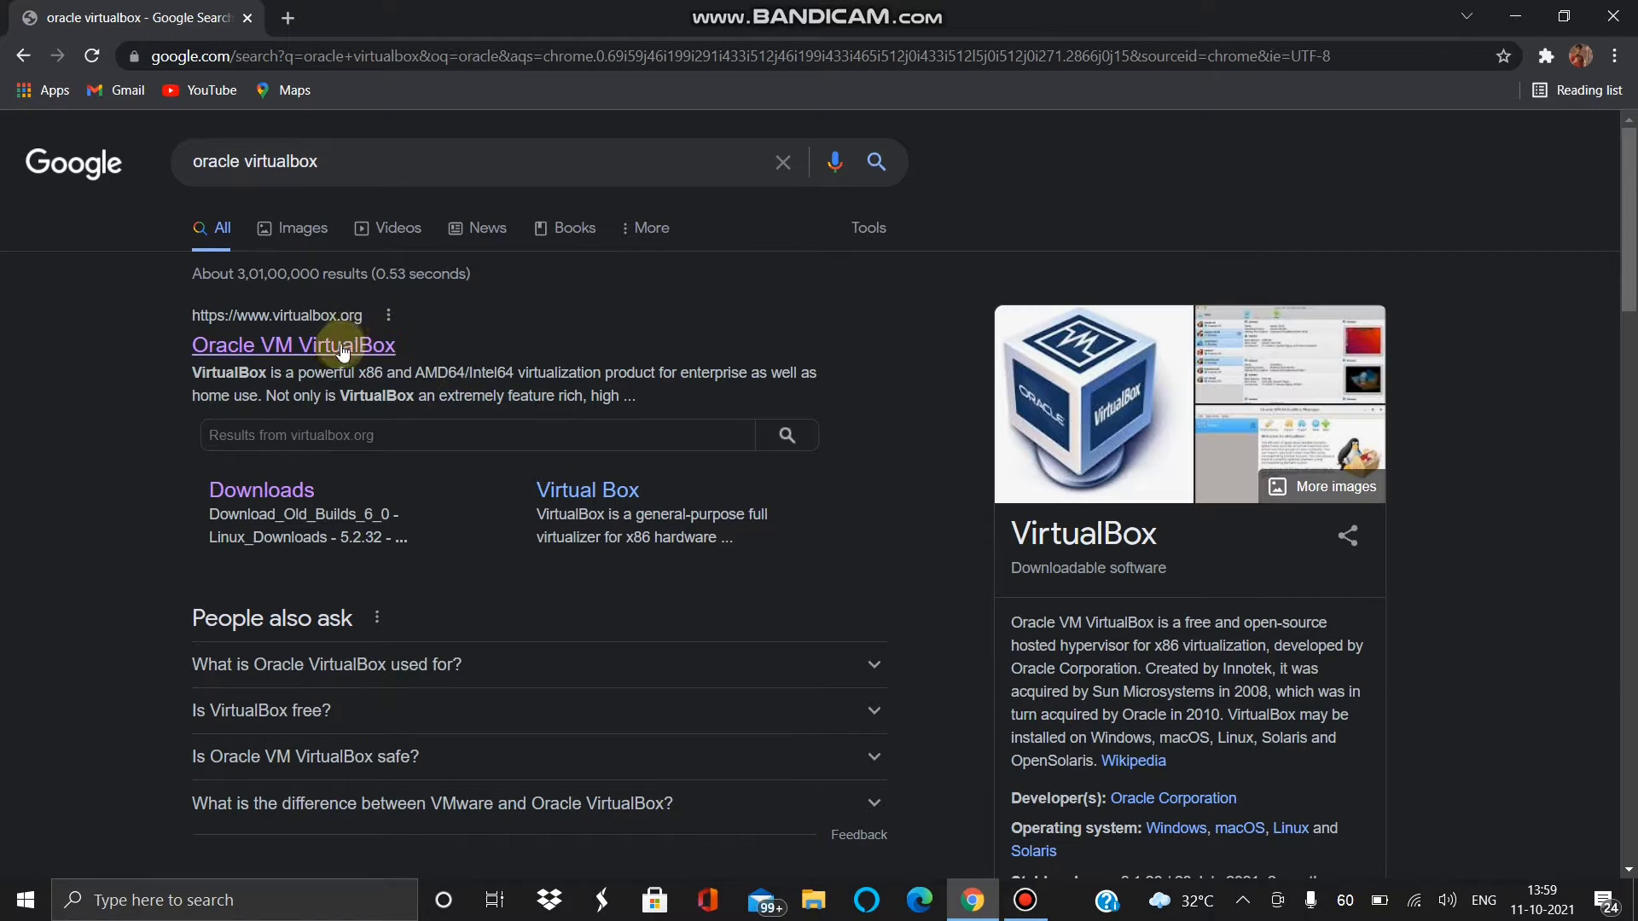
click(284, 349)
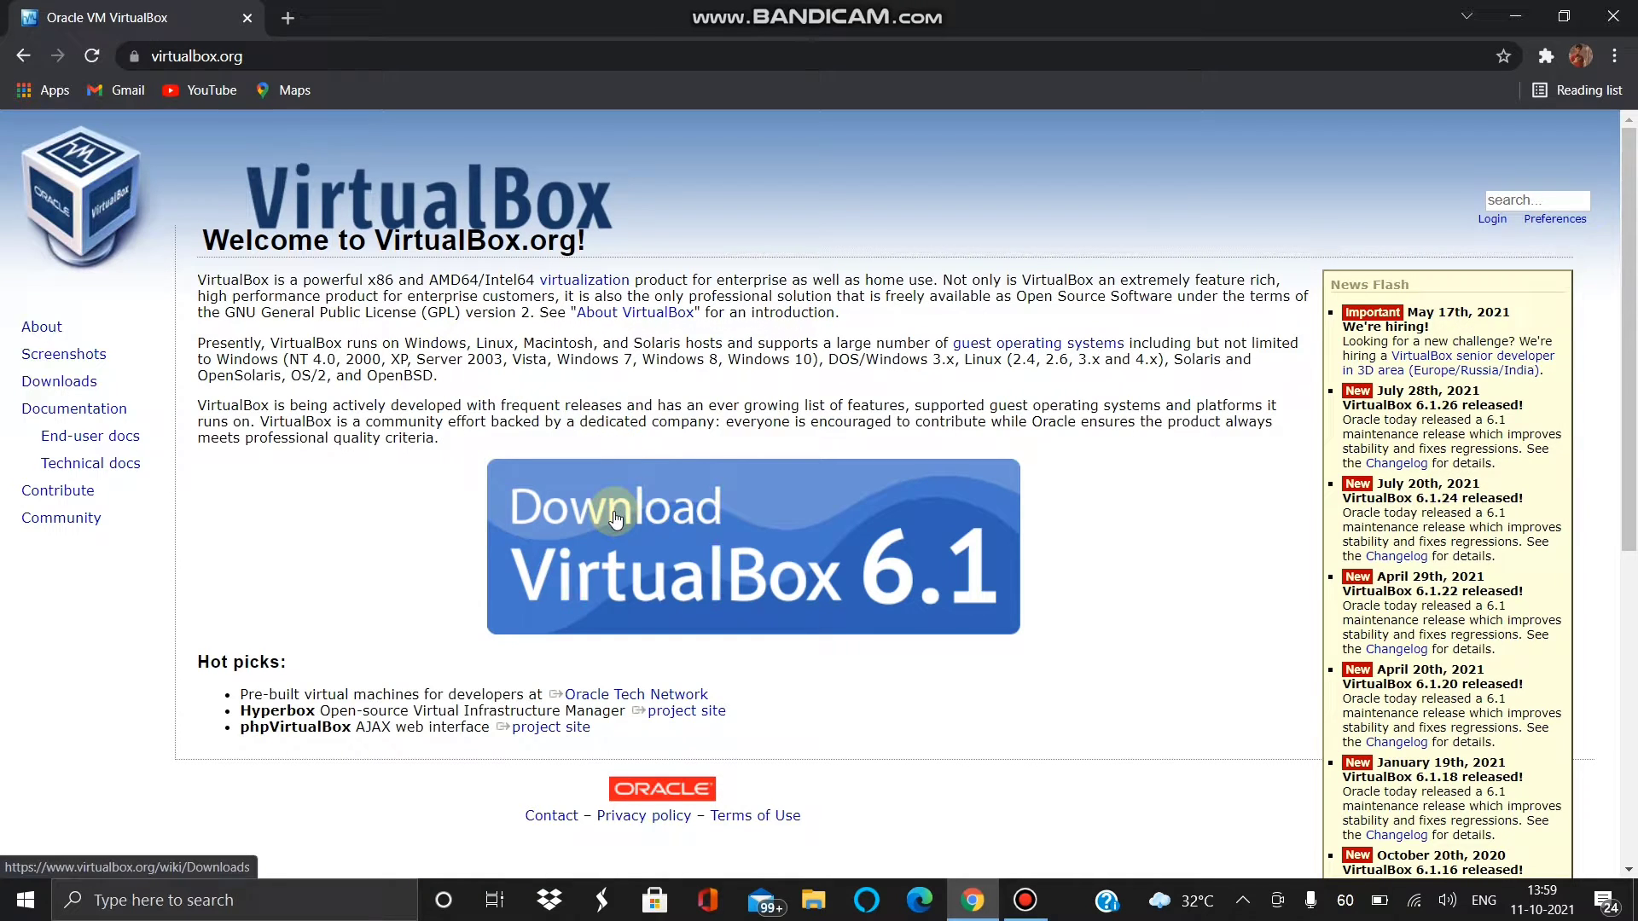
- Go to Downloads, choose the Windows hosts installer, and cancel the Save As dialog
click(616, 519)
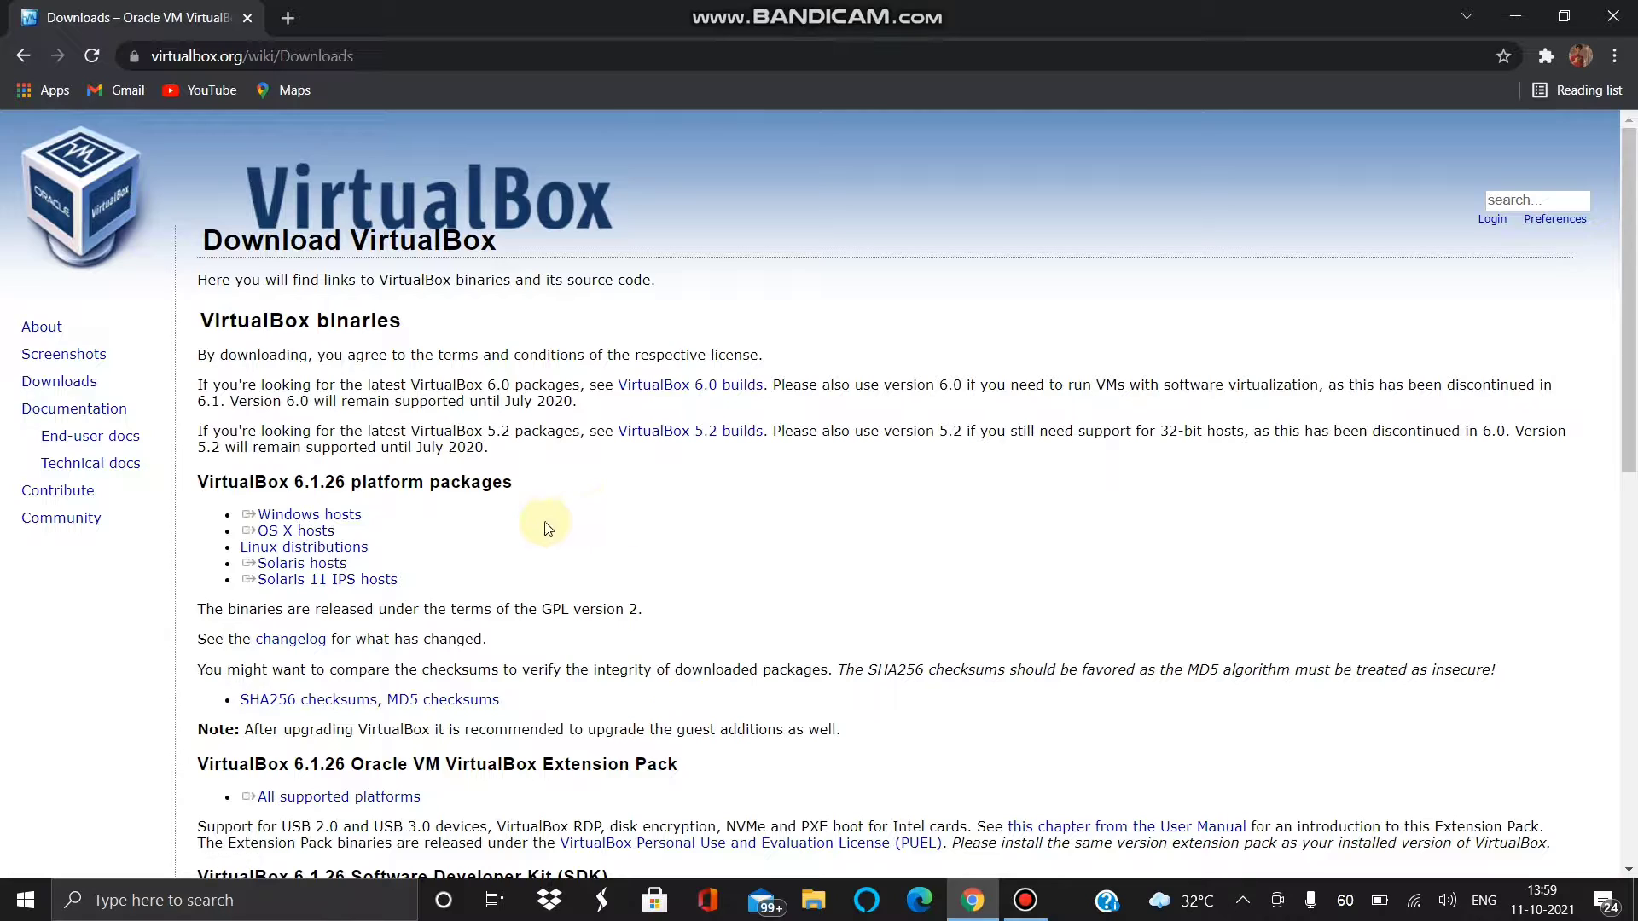
click(302, 521)
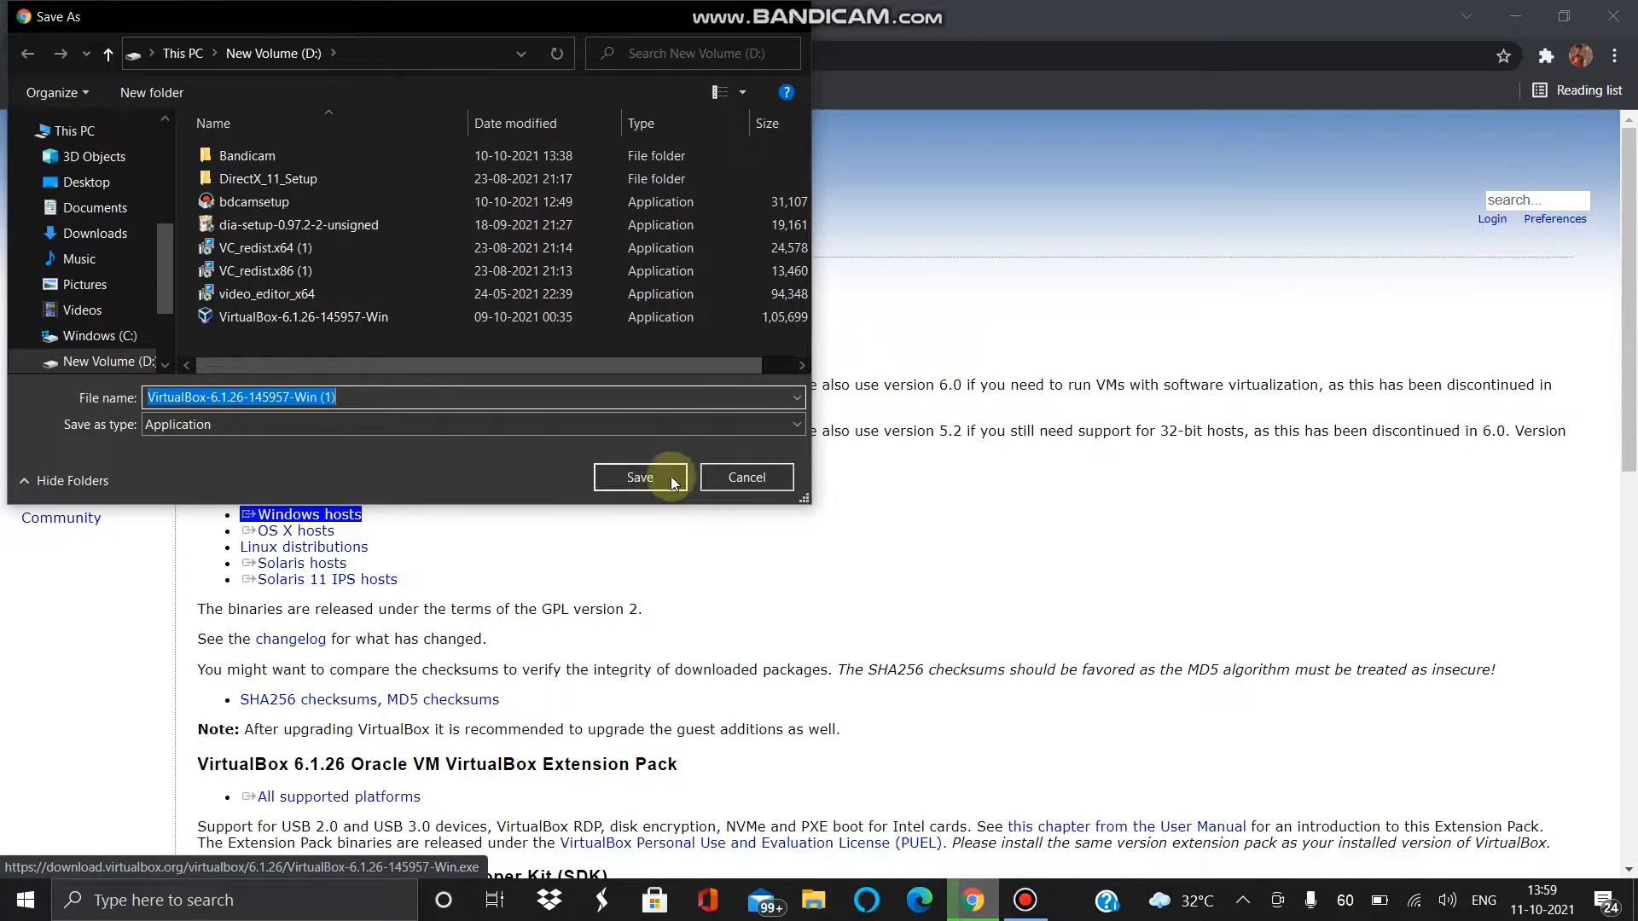
click(742, 485)
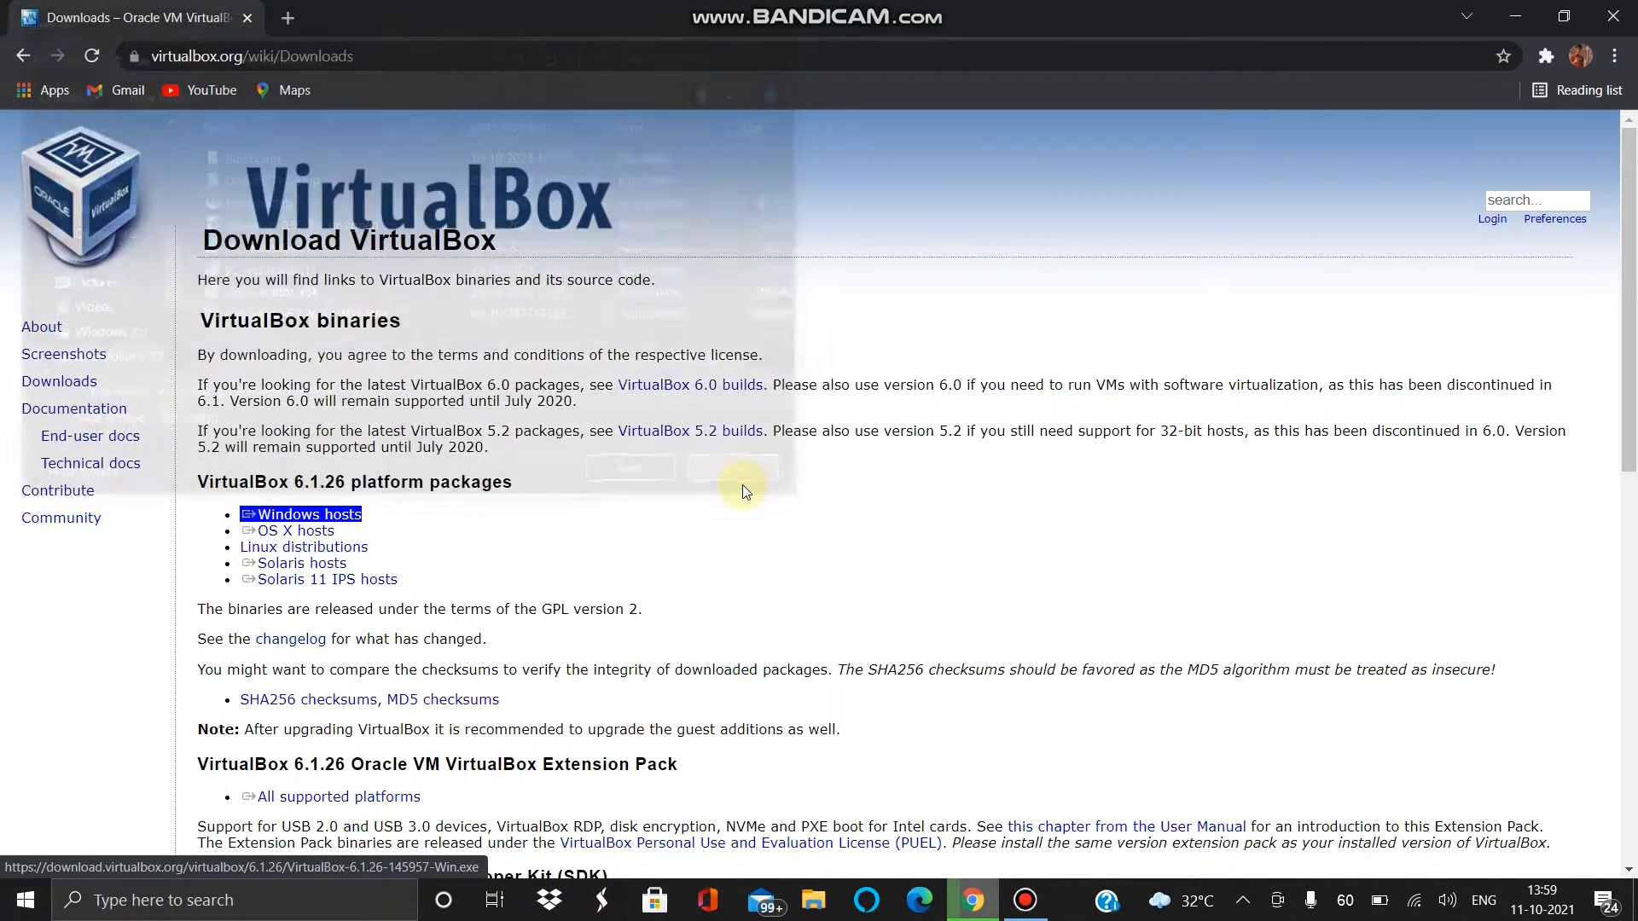
- In a new tab, search Google for 'ubuntu' and open the official Ubuntu website
click(289, 17)
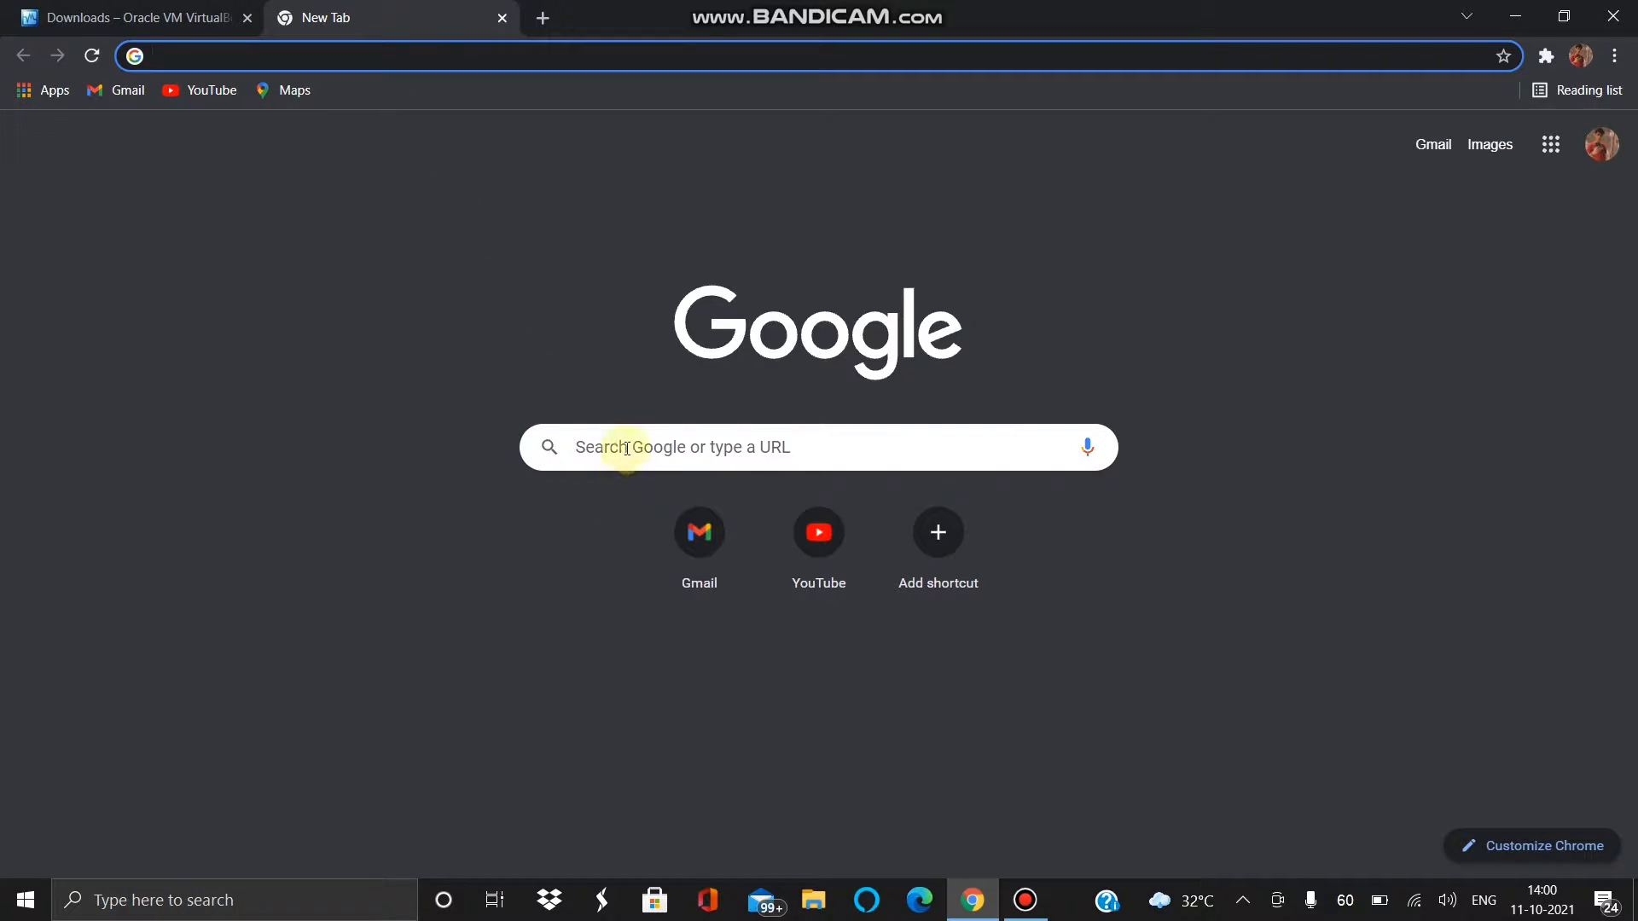
click(626, 449)
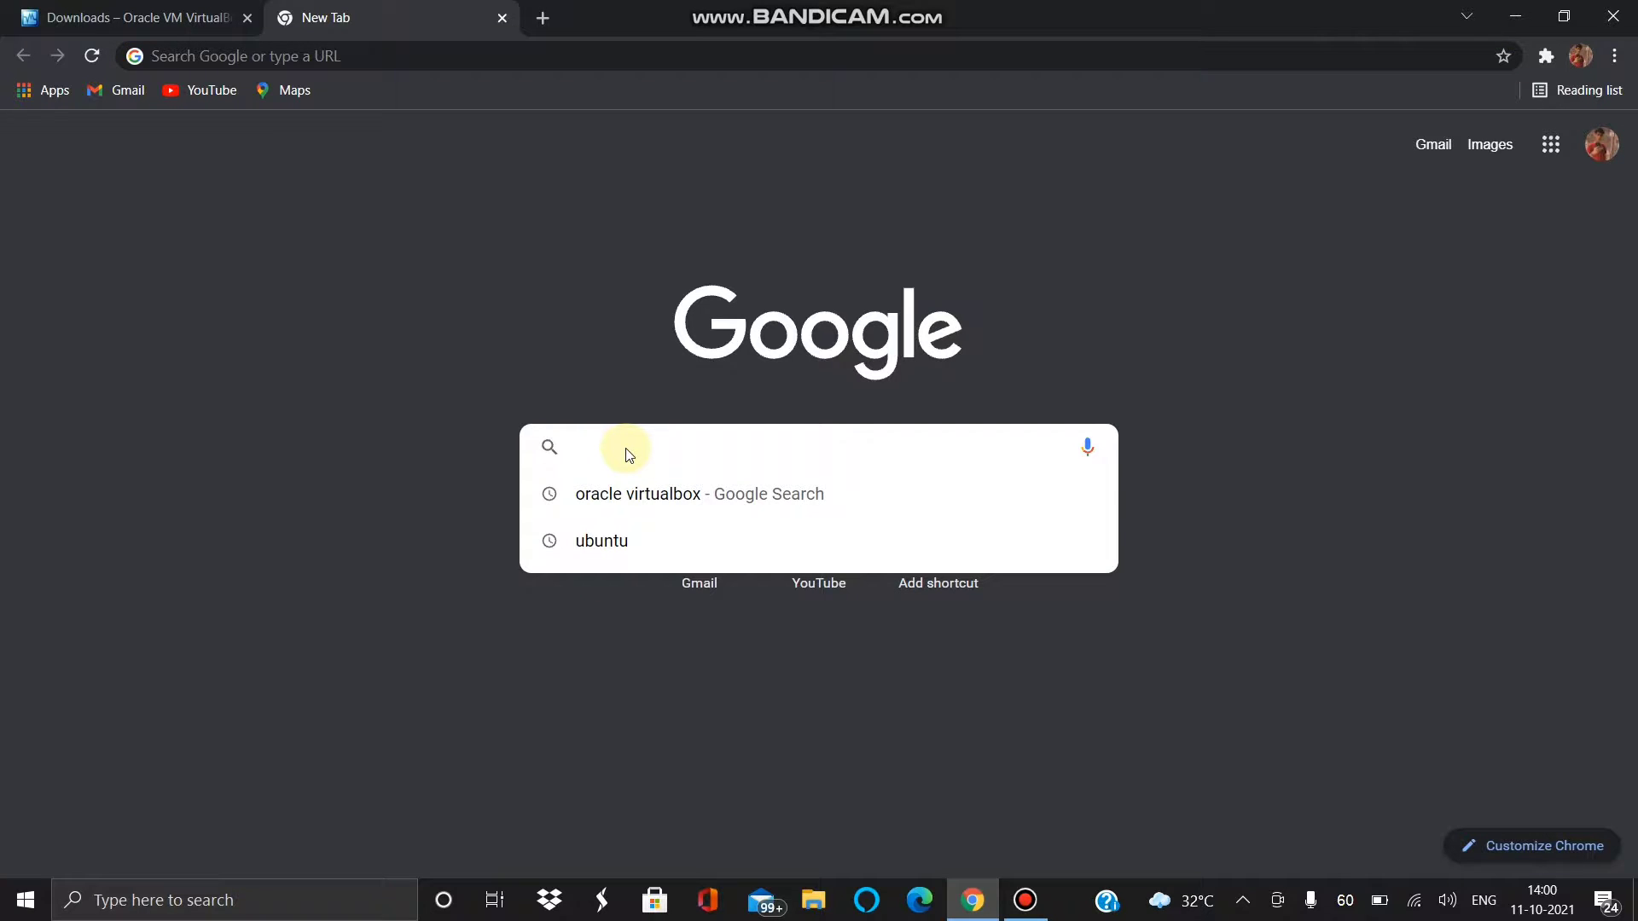
text(ubu)
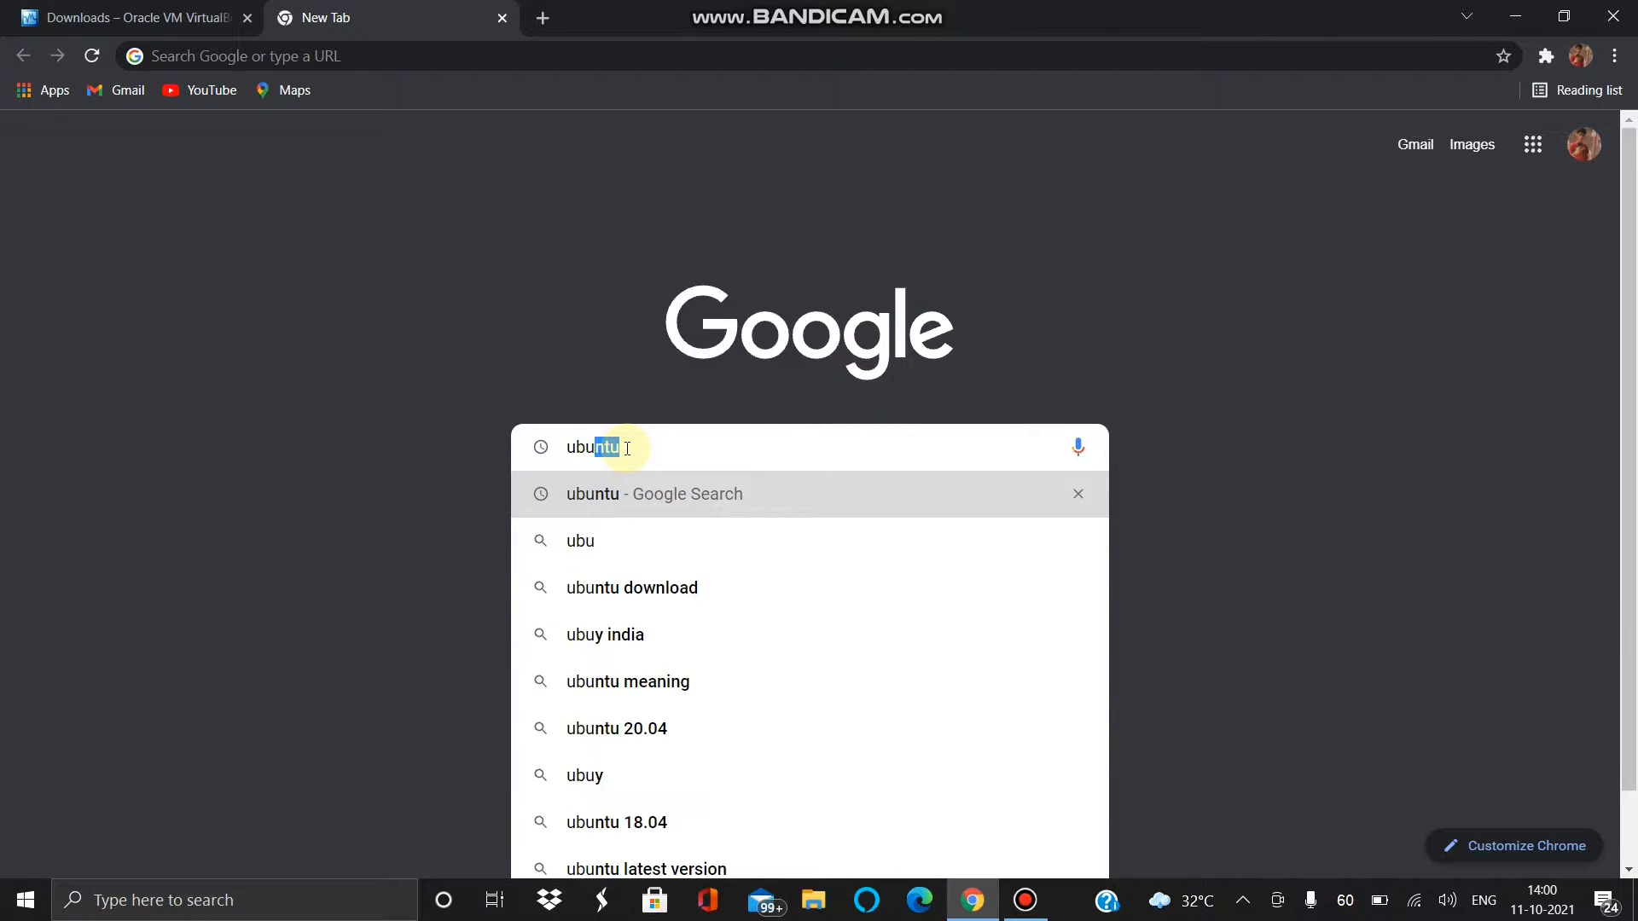
text(ntu)
key(Return)
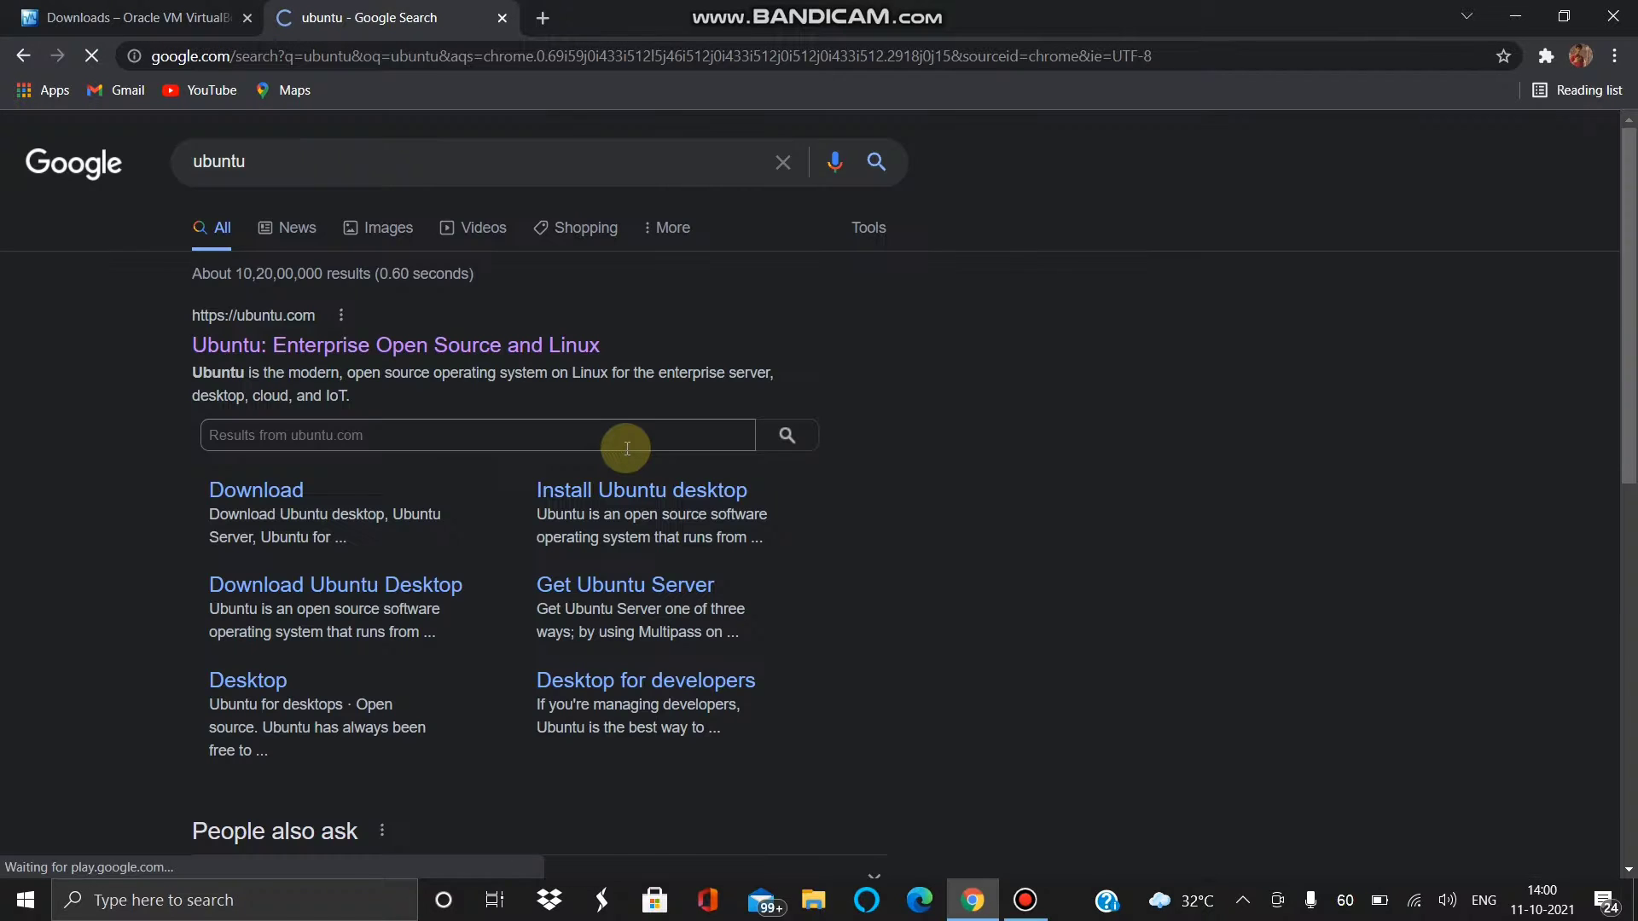
click(324, 344)
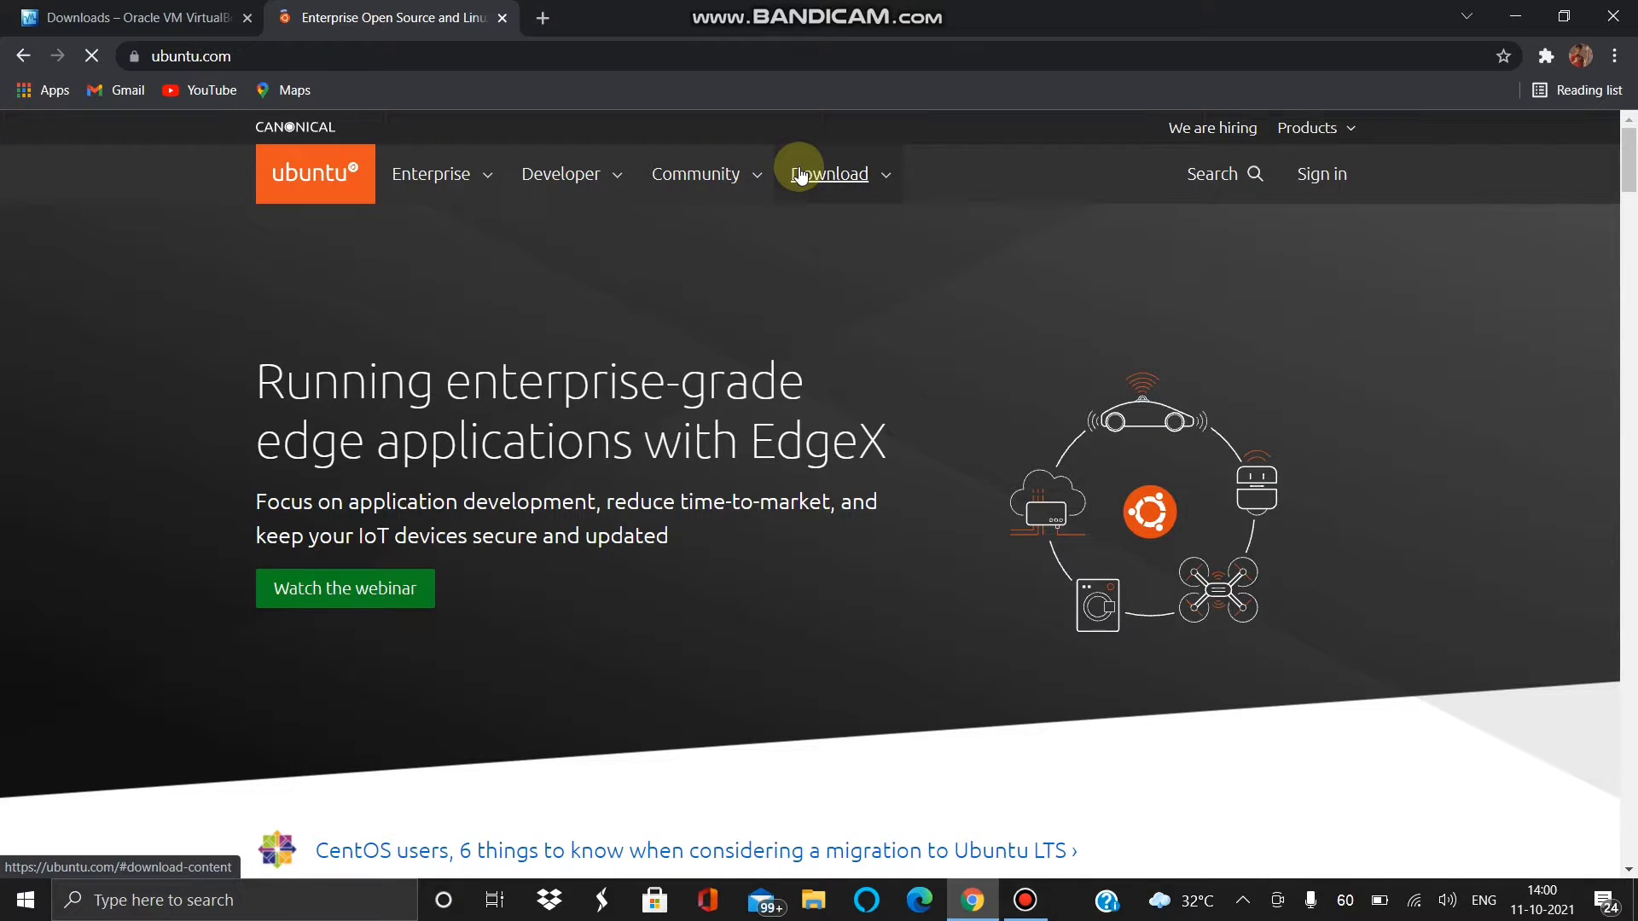
- Start the Ubuntu Desktop 20.04 LTS download, cancel the Save As dialog, and close Chrome
click(800, 175)
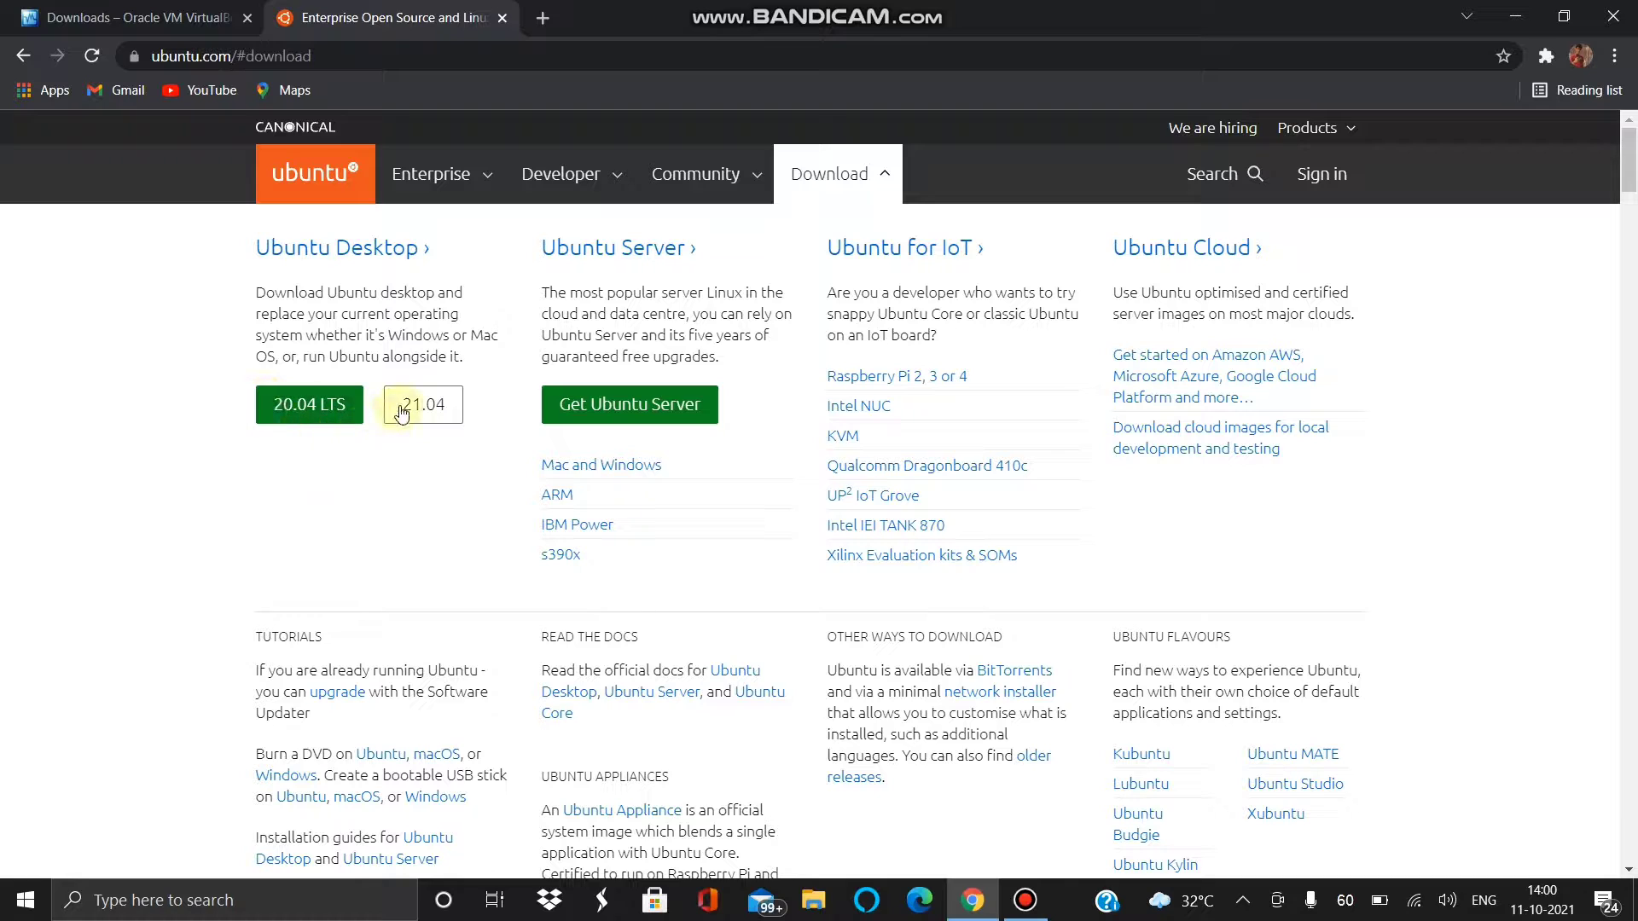
click(312, 406)
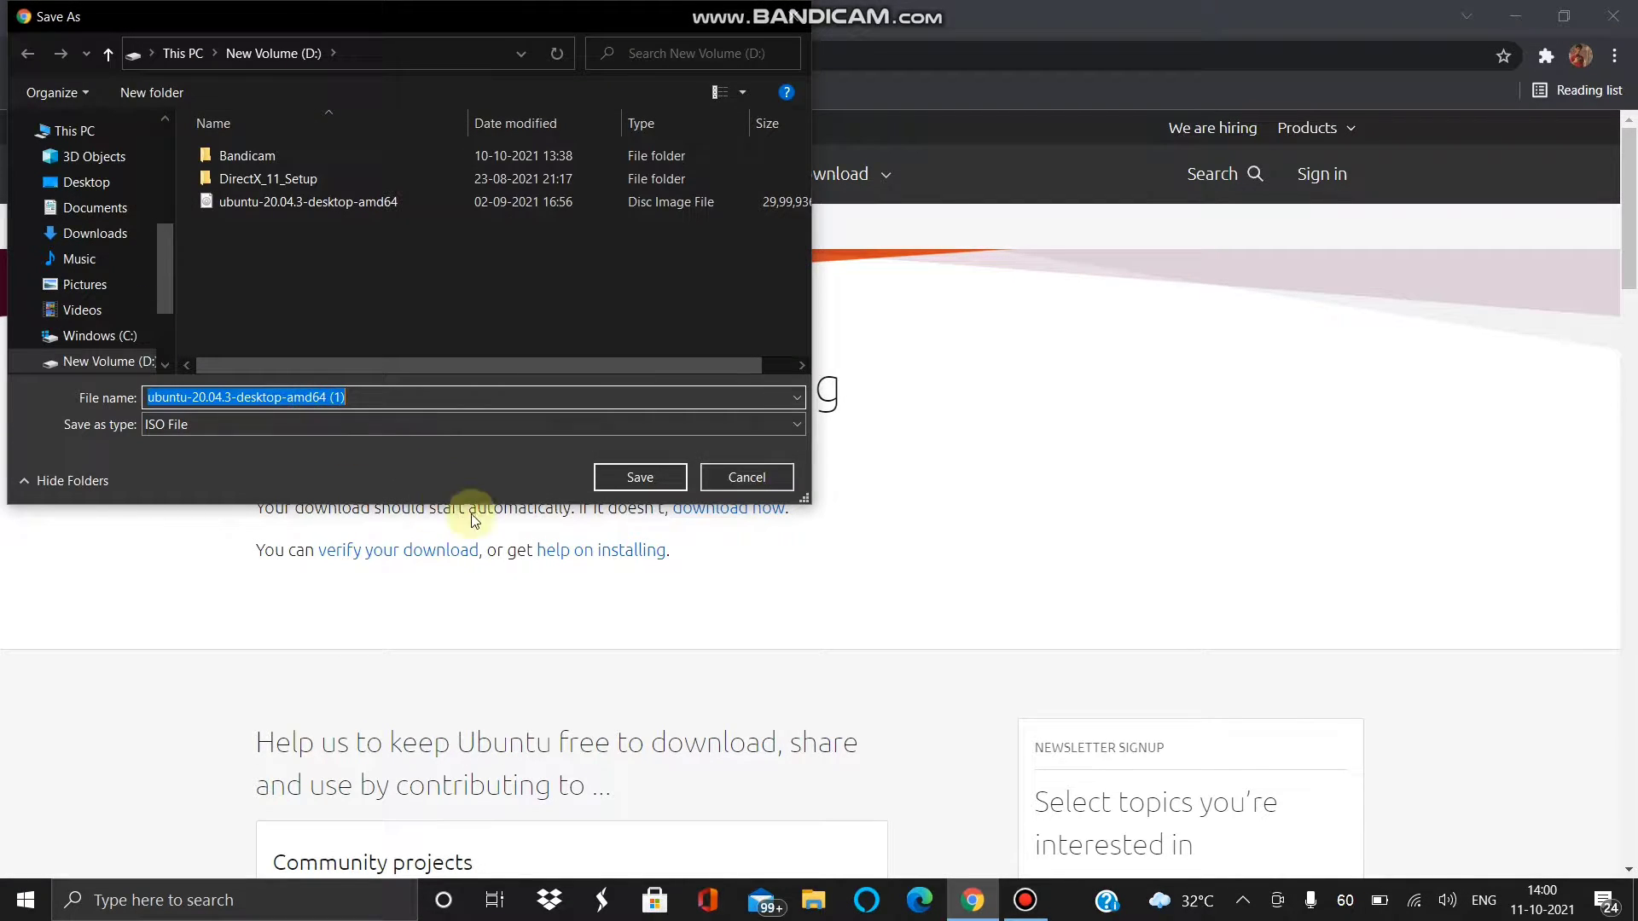
click(734, 476)
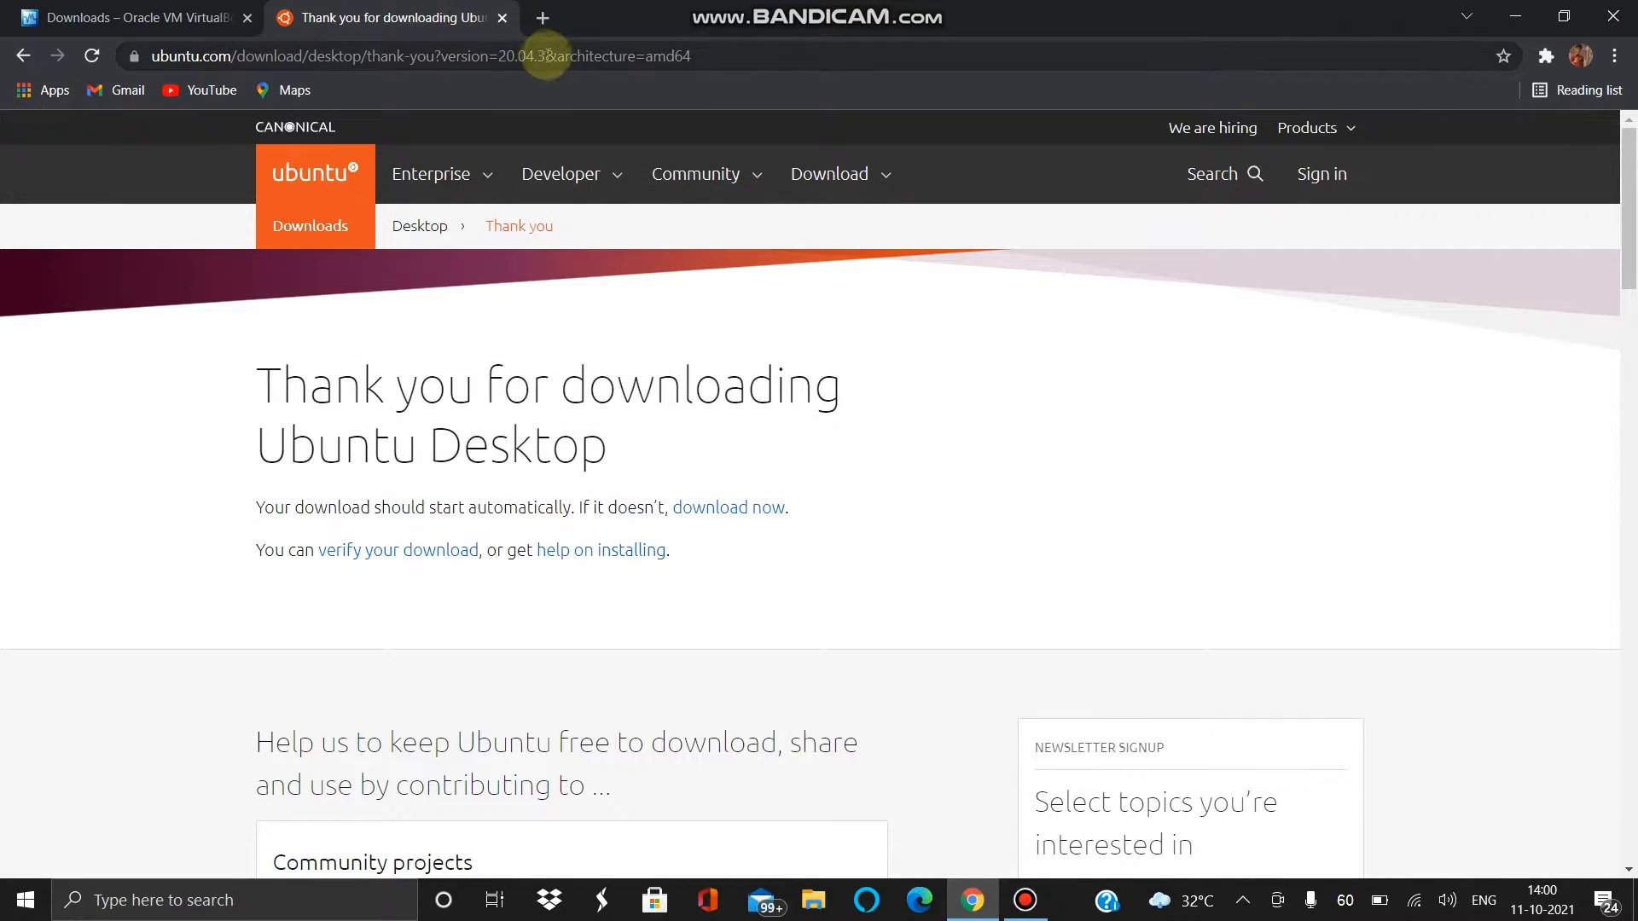
click(545, 22)
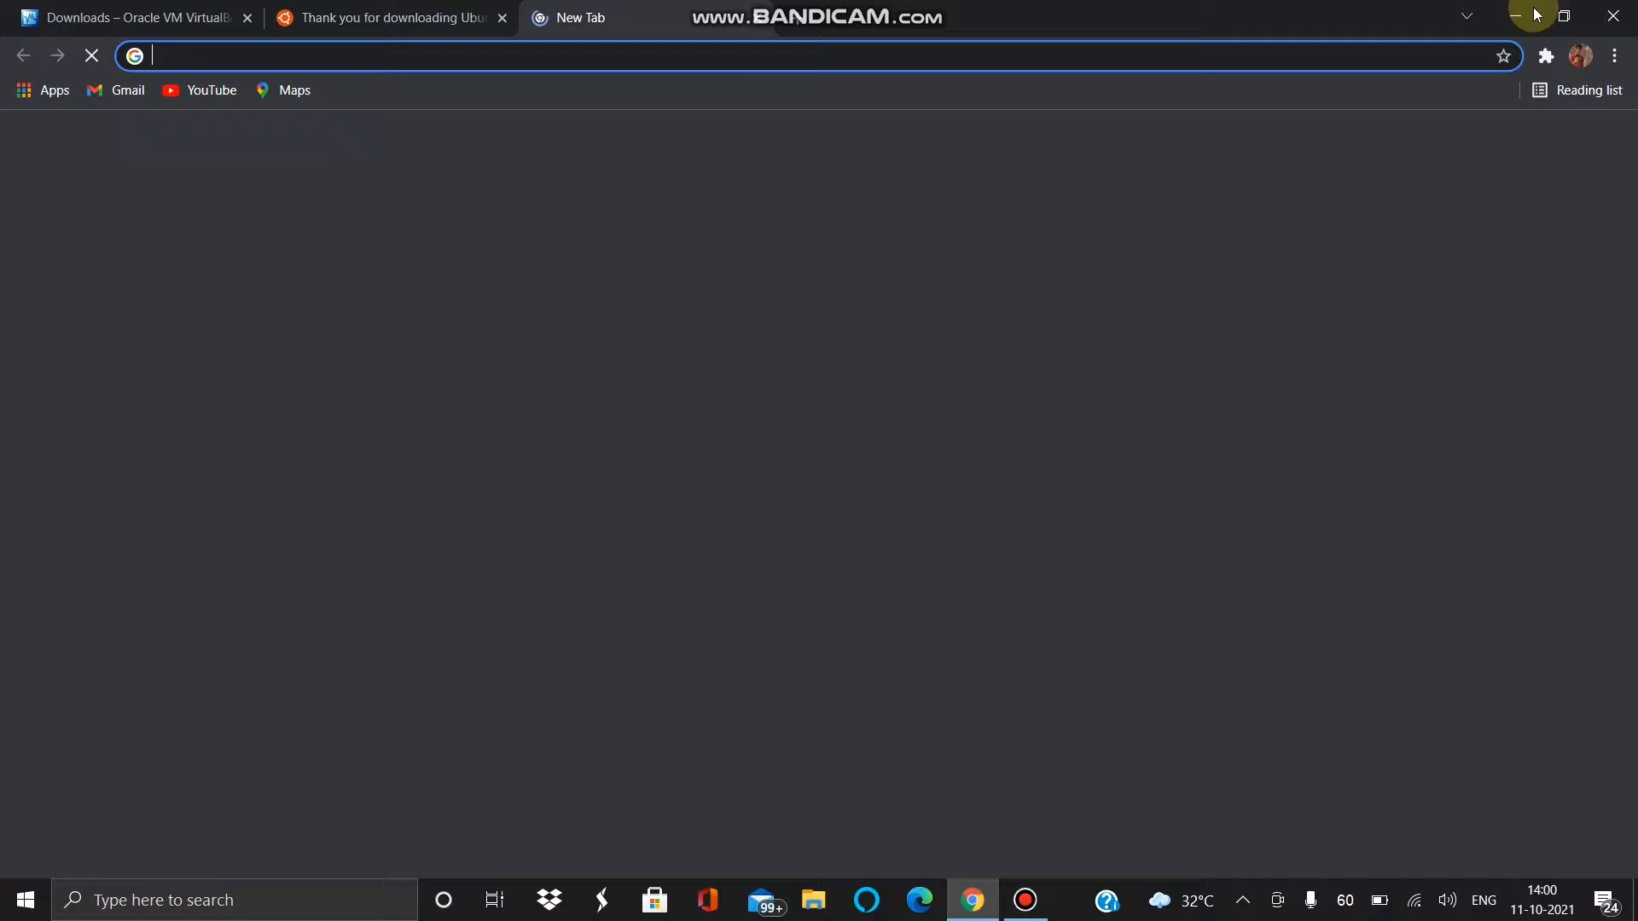
click(1627, 11)
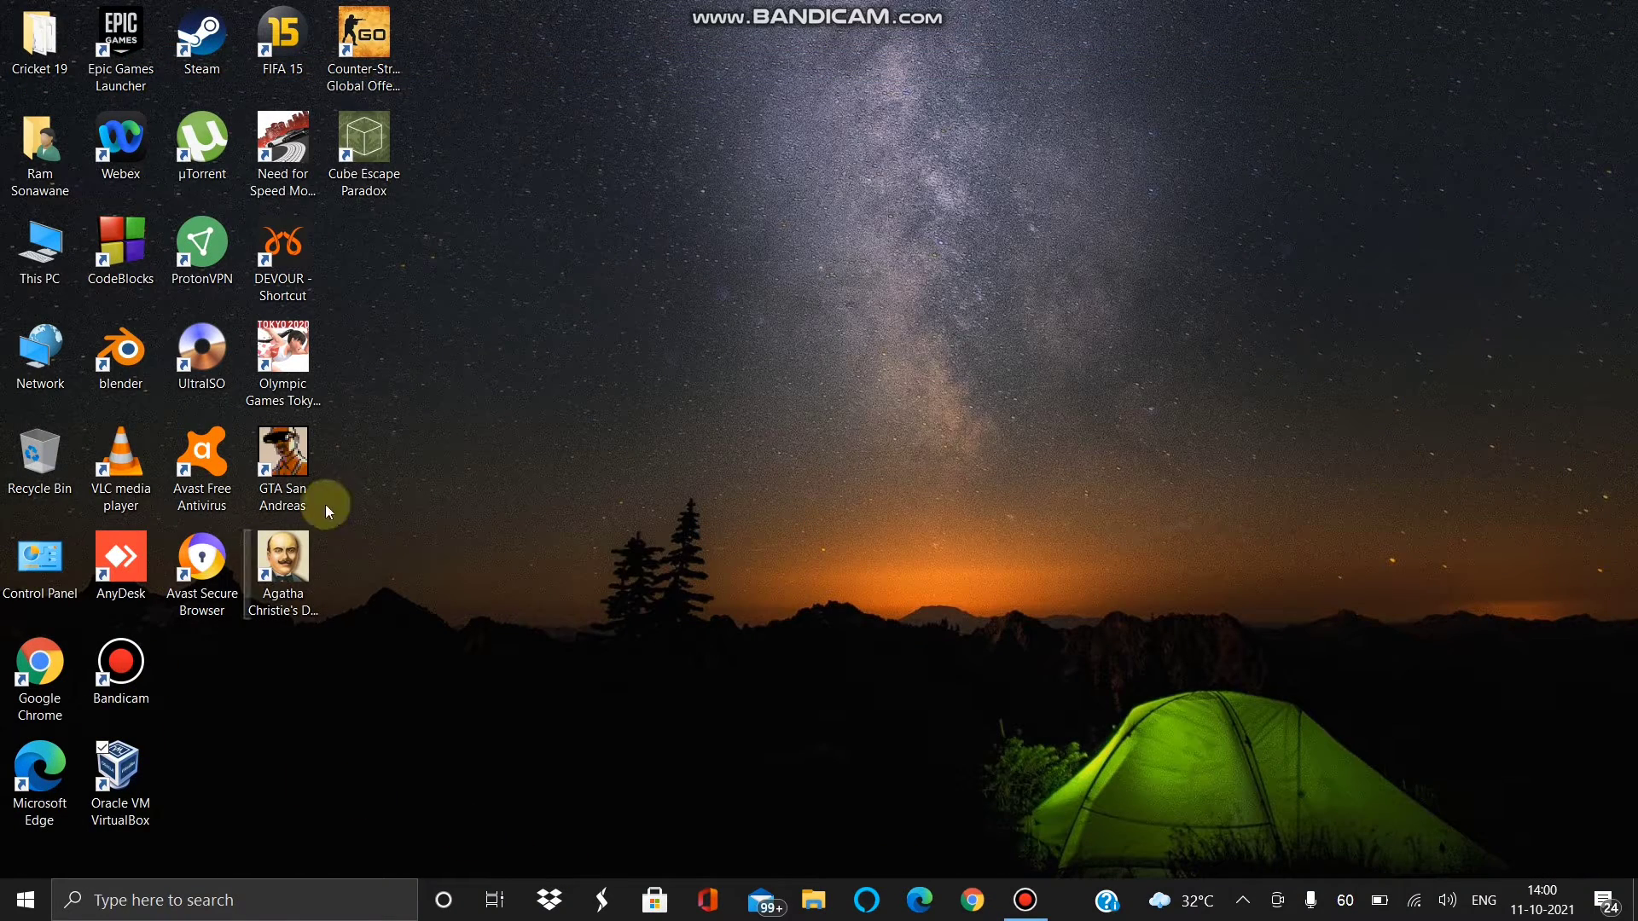
- Refresh the desktop icons and start Oracle VM VirtualBox from its desktop shortcut
right_click(582, 622)
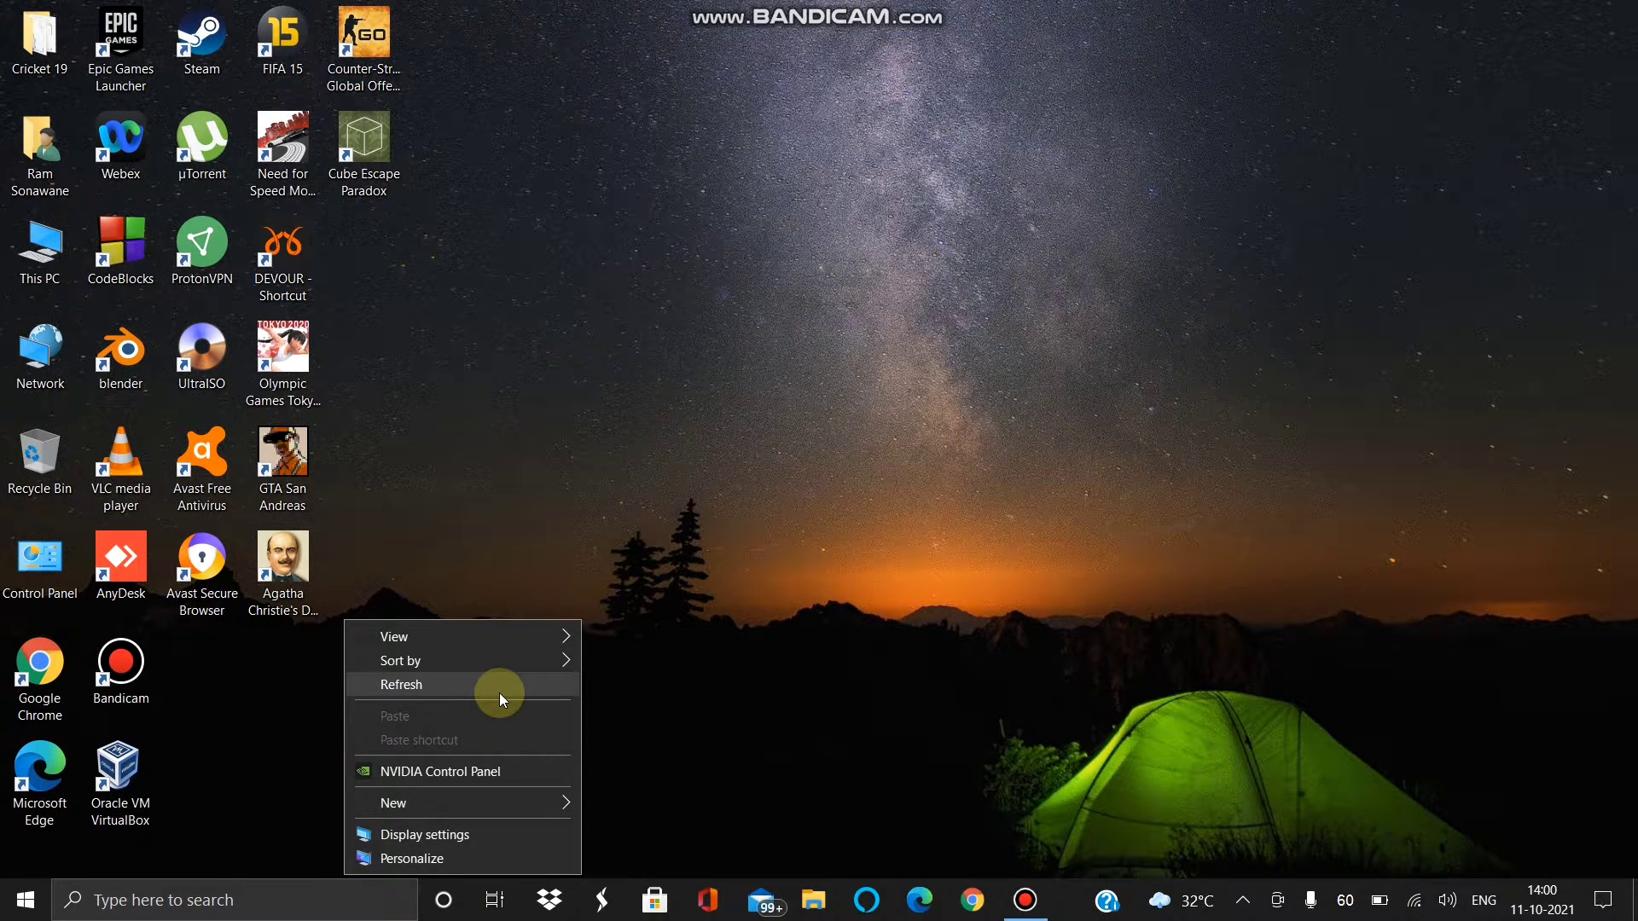
click(500, 695)
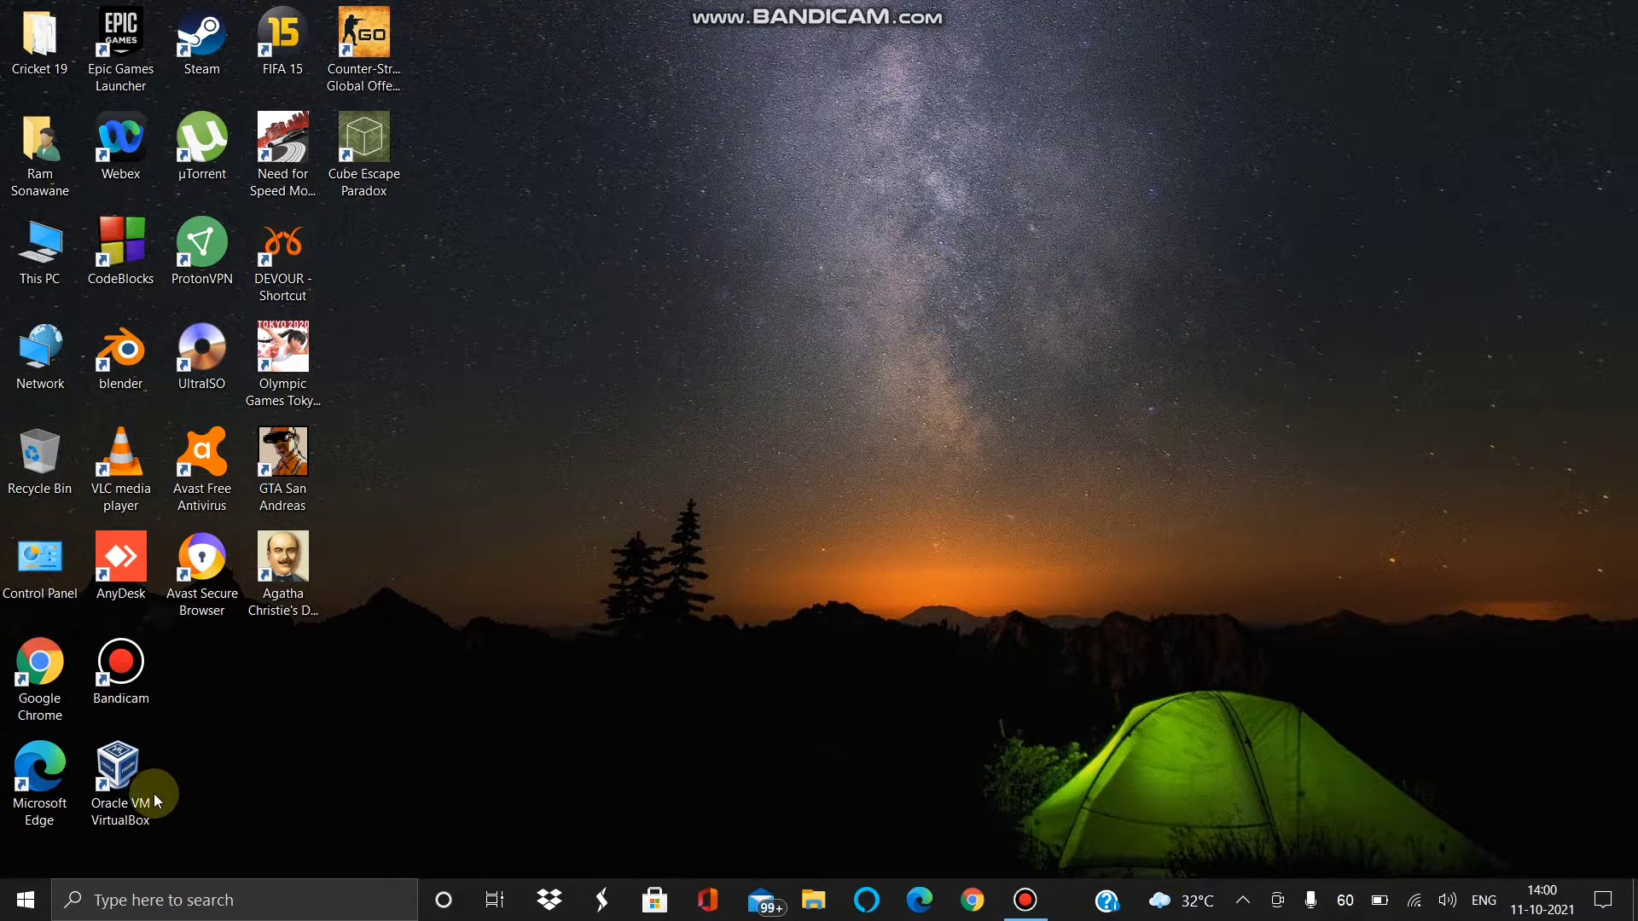
click(139, 776)
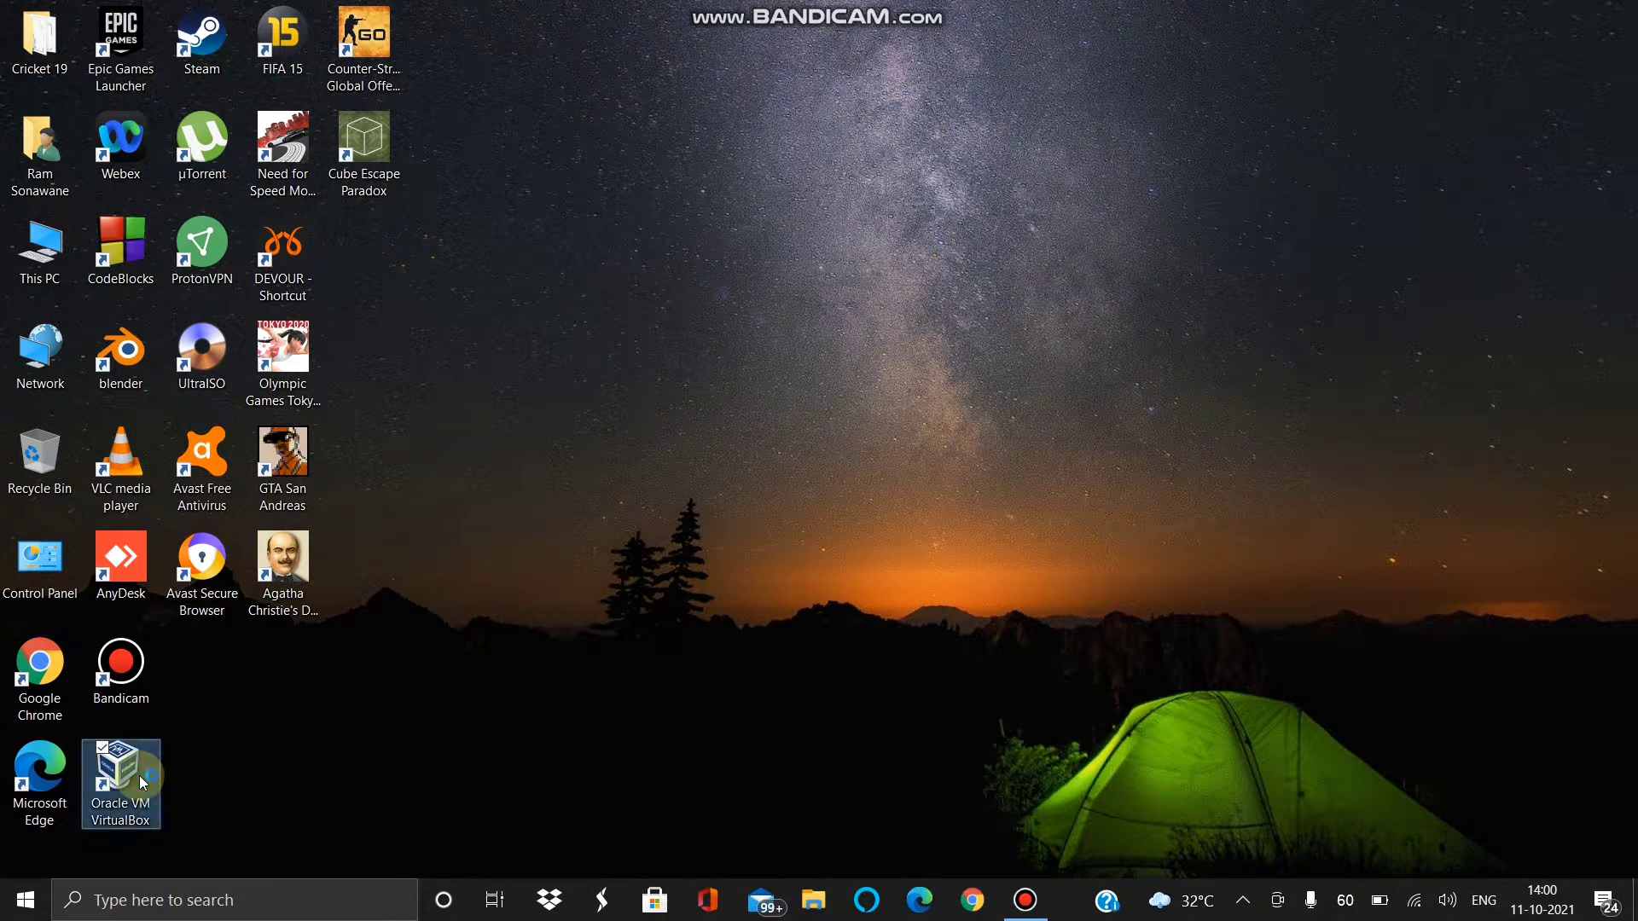
double_click(140, 775)
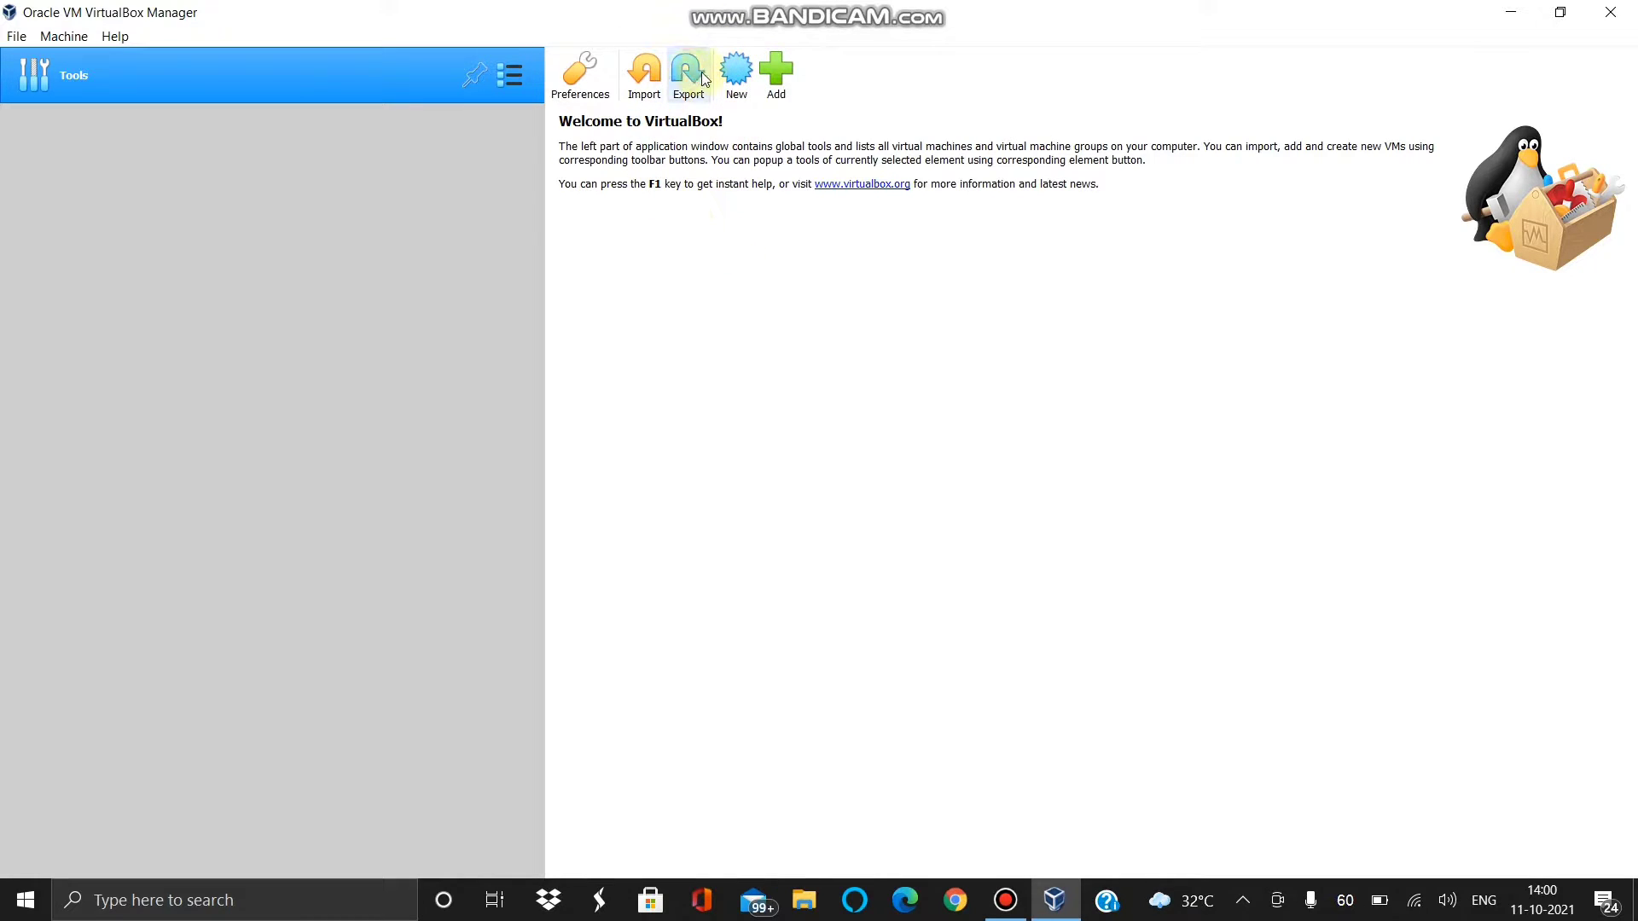
- Create a new machine named PHOENIX with type Linux and version Ubuntu (64-bit)
click(735, 73)
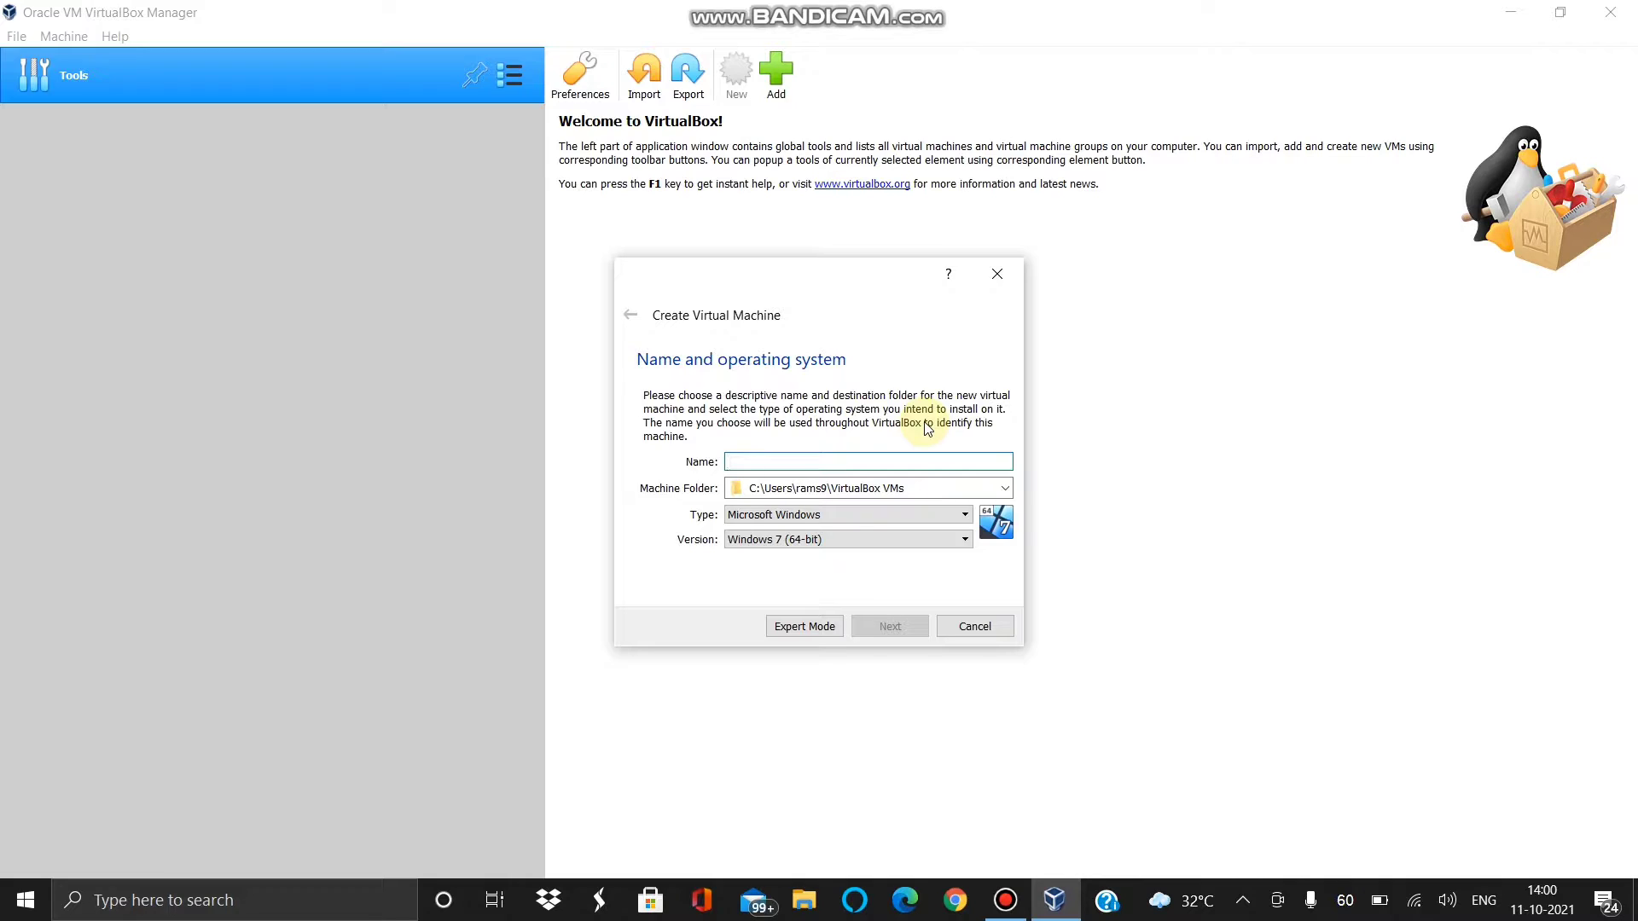
text(PHOENIX)
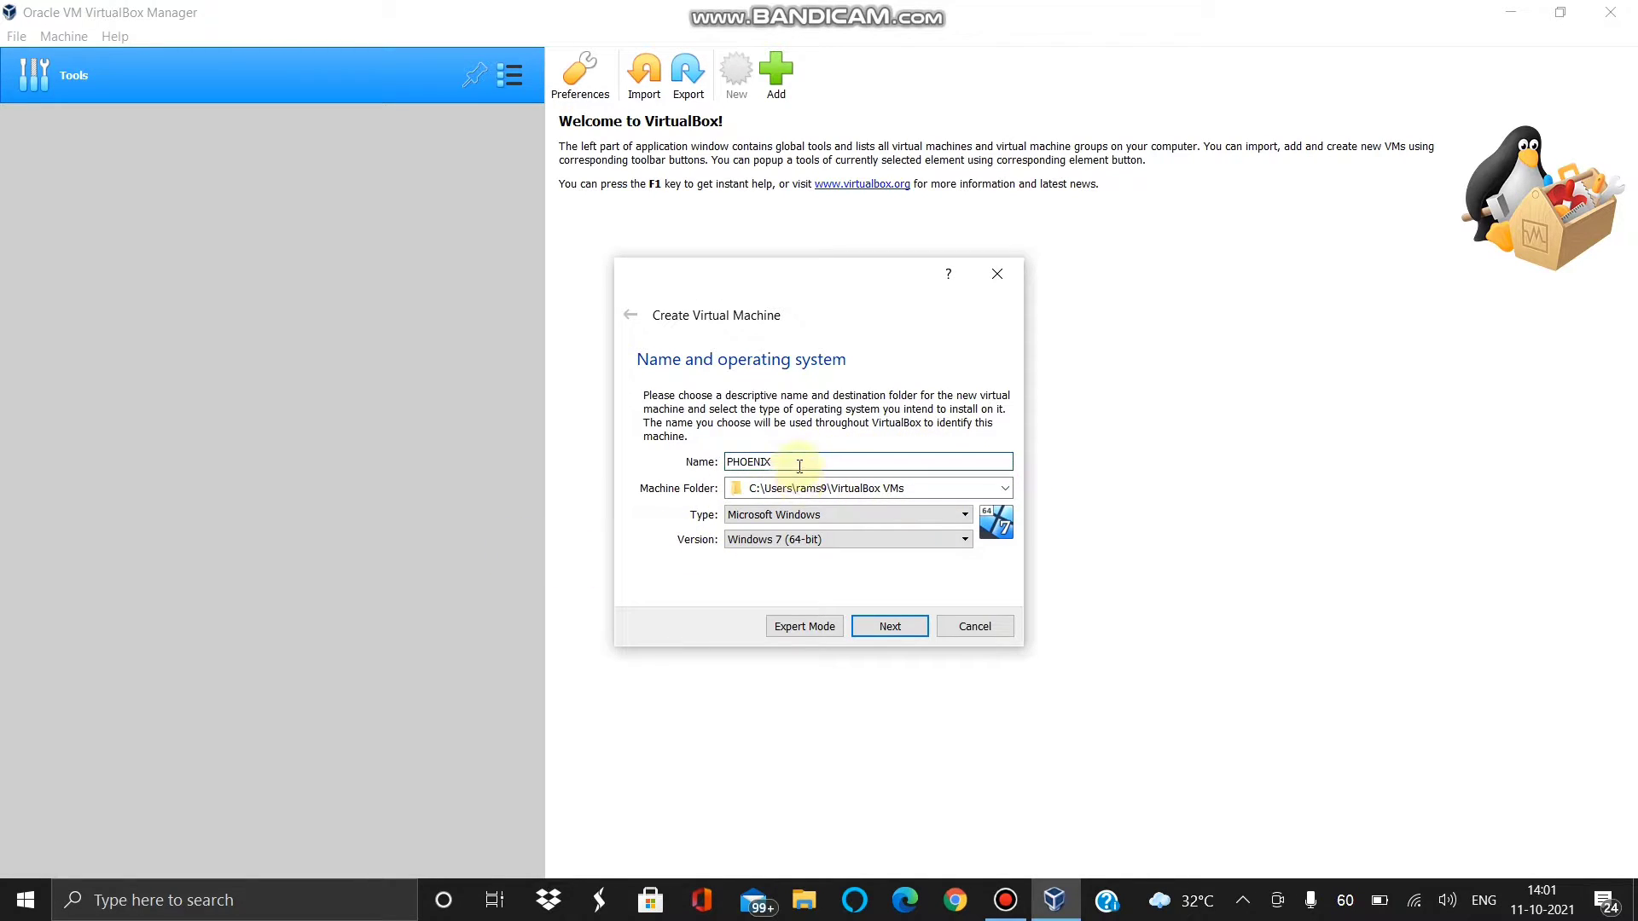
click(743, 515)
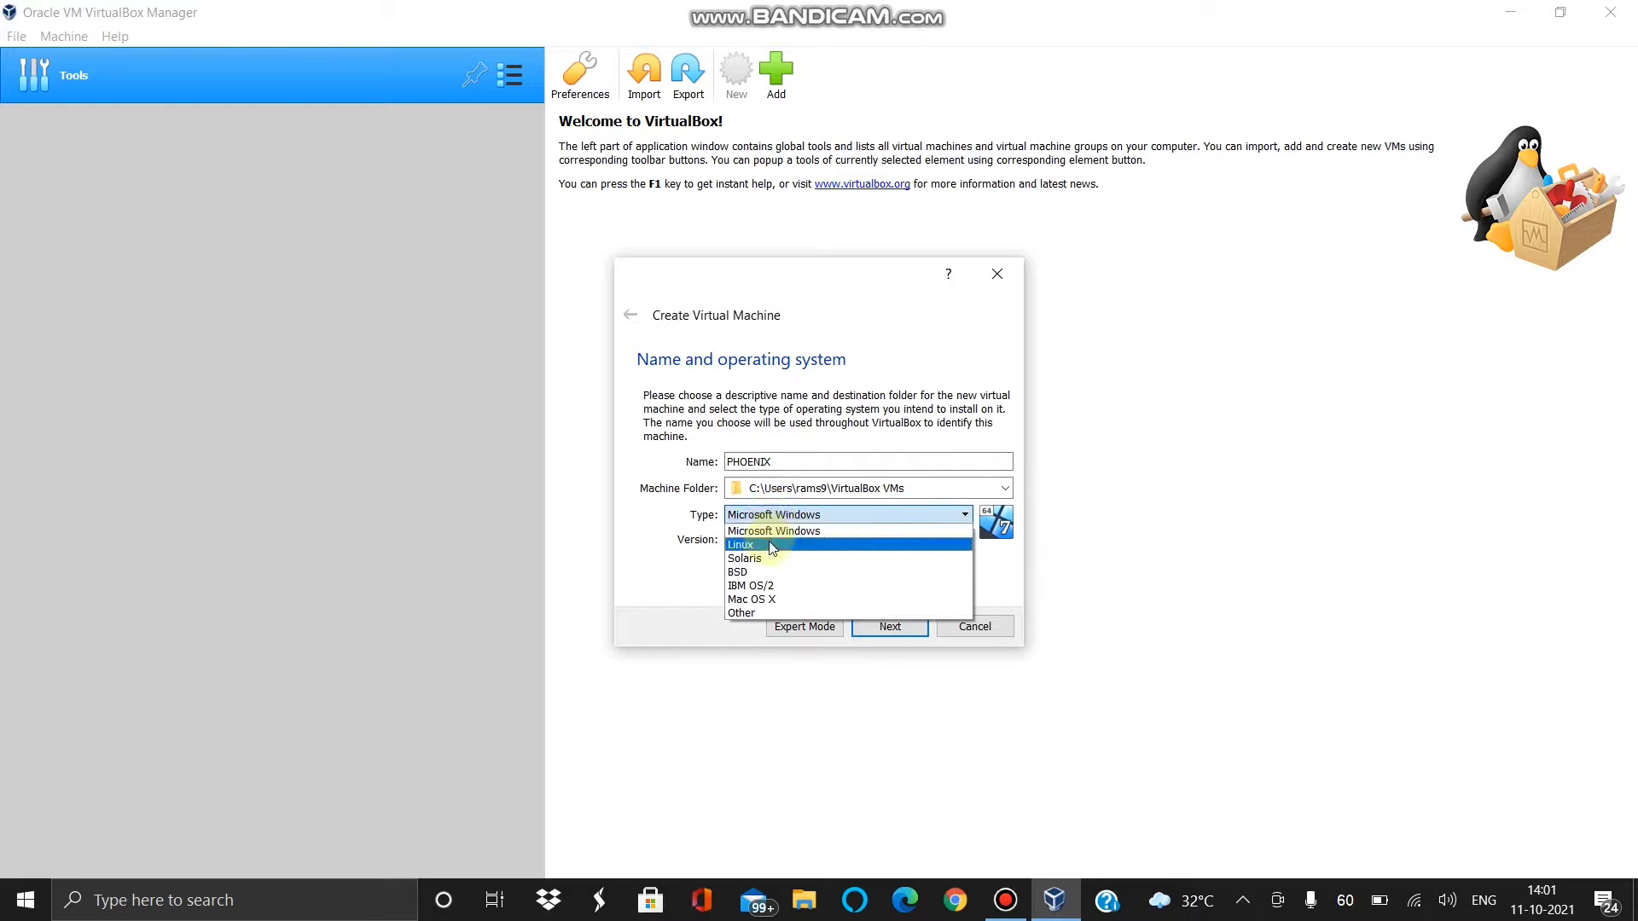
click(769, 544)
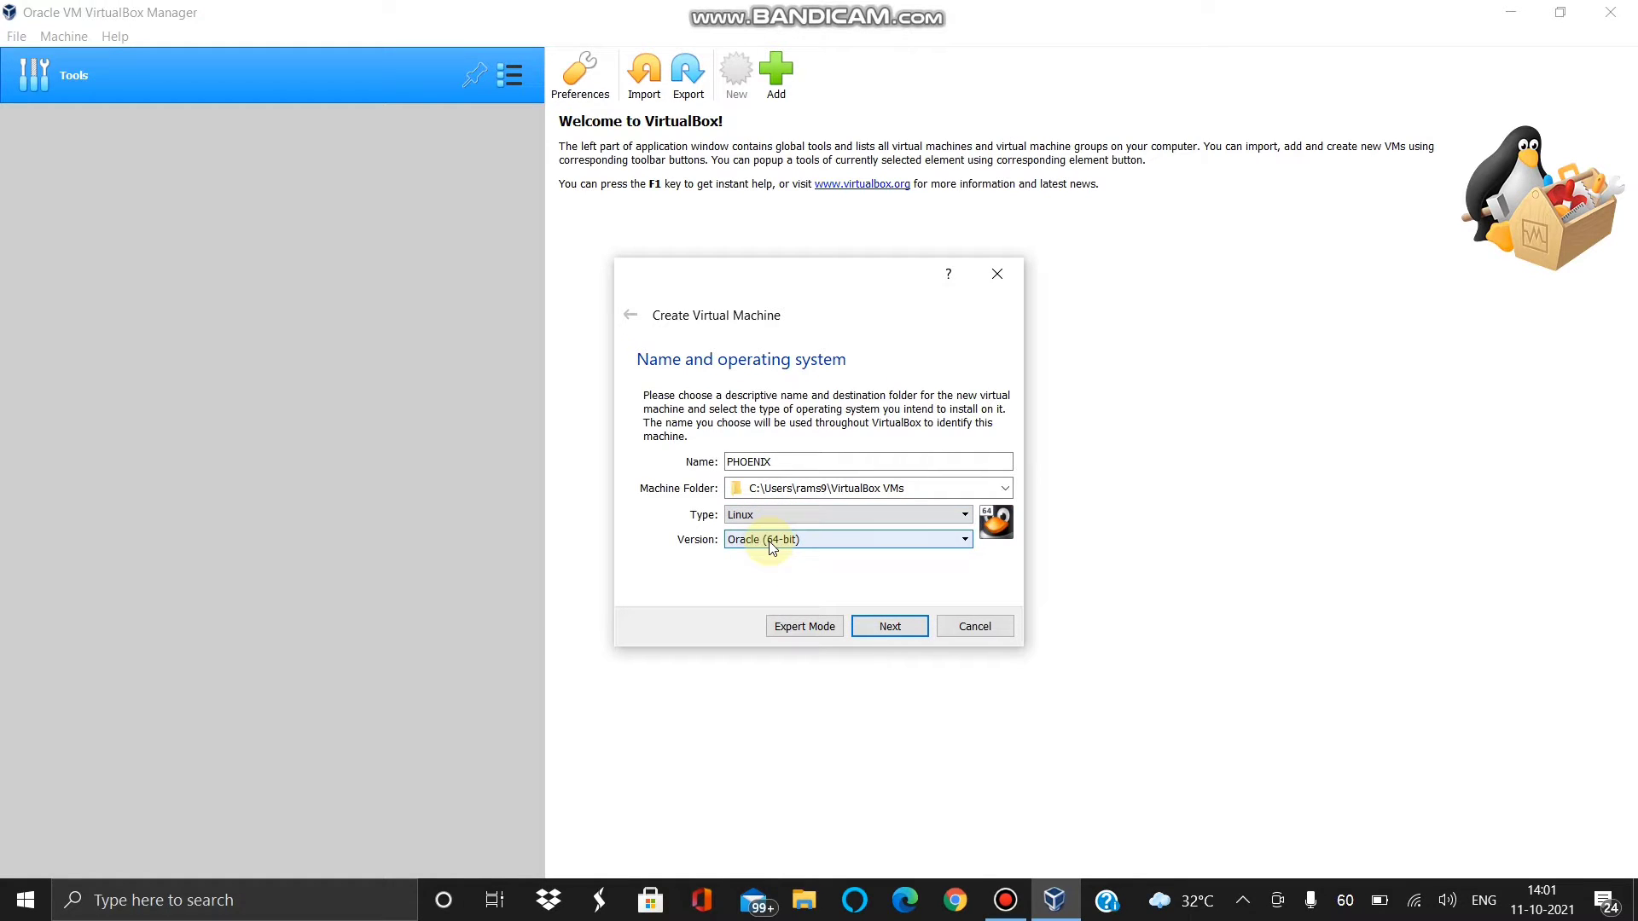
click(772, 541)
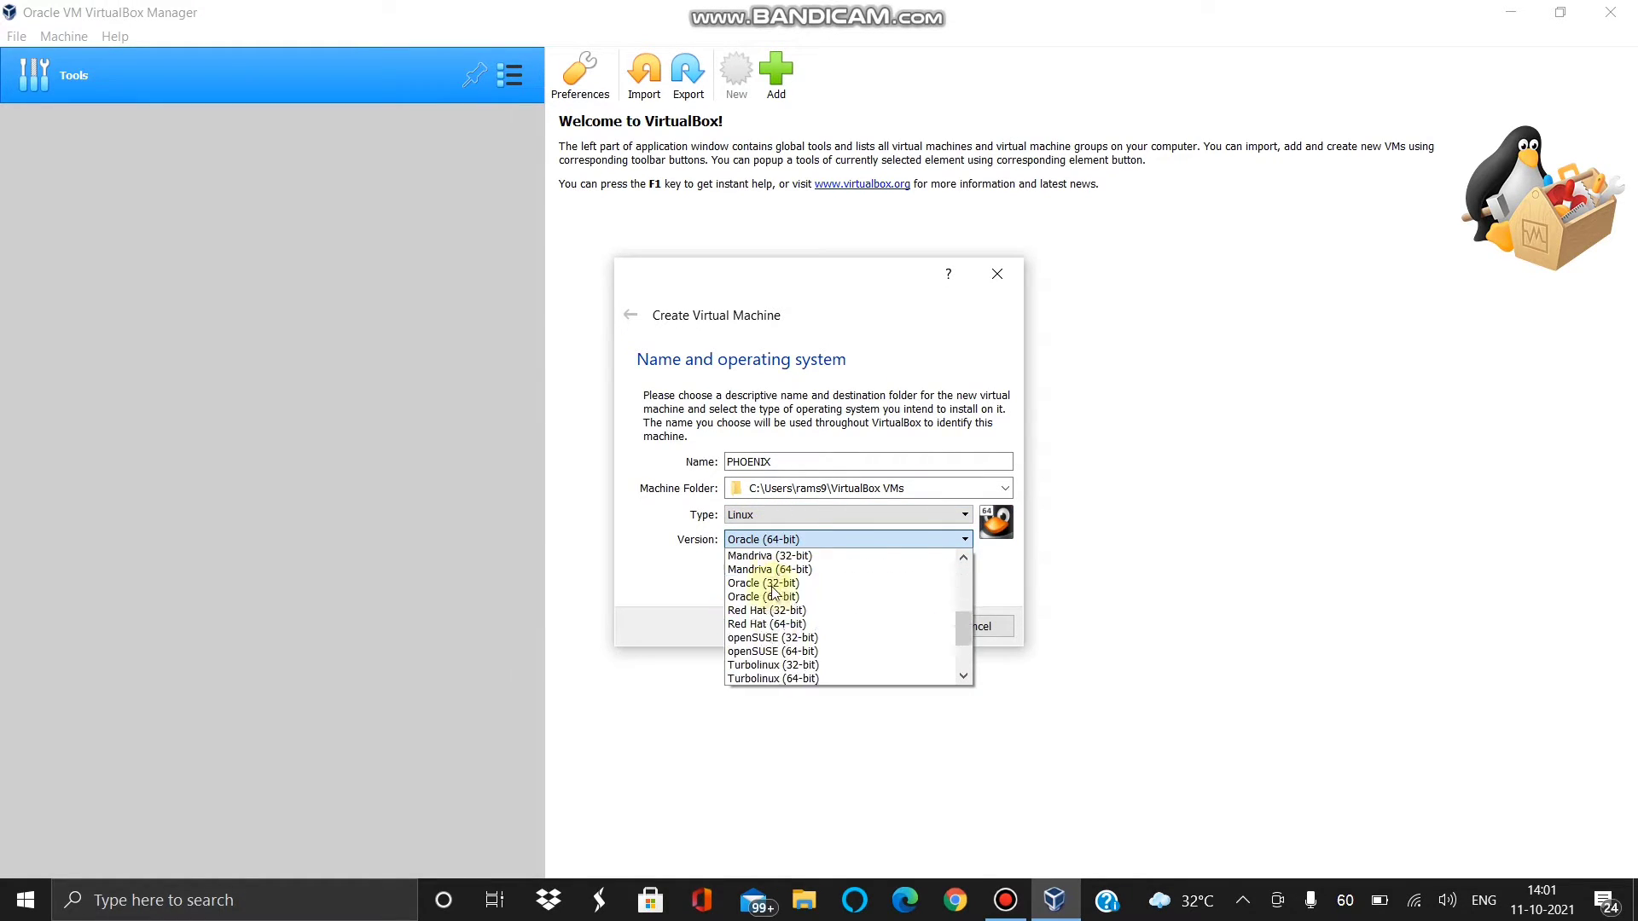
scroll(772, 591, down, 5)
click(767, 669)
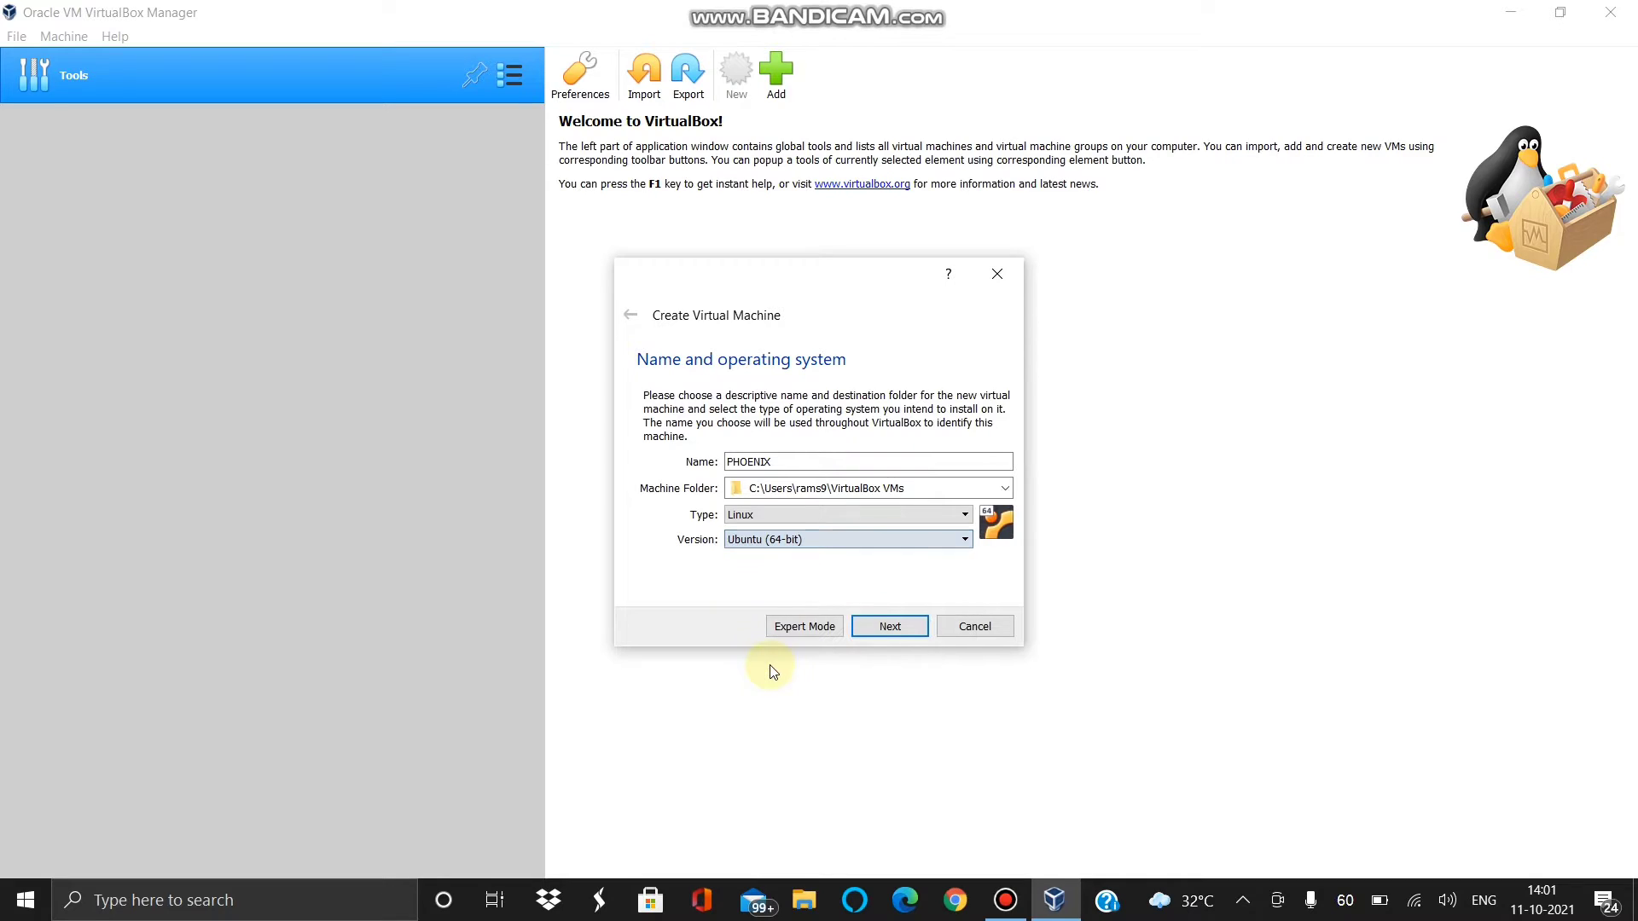
click(898, 631)
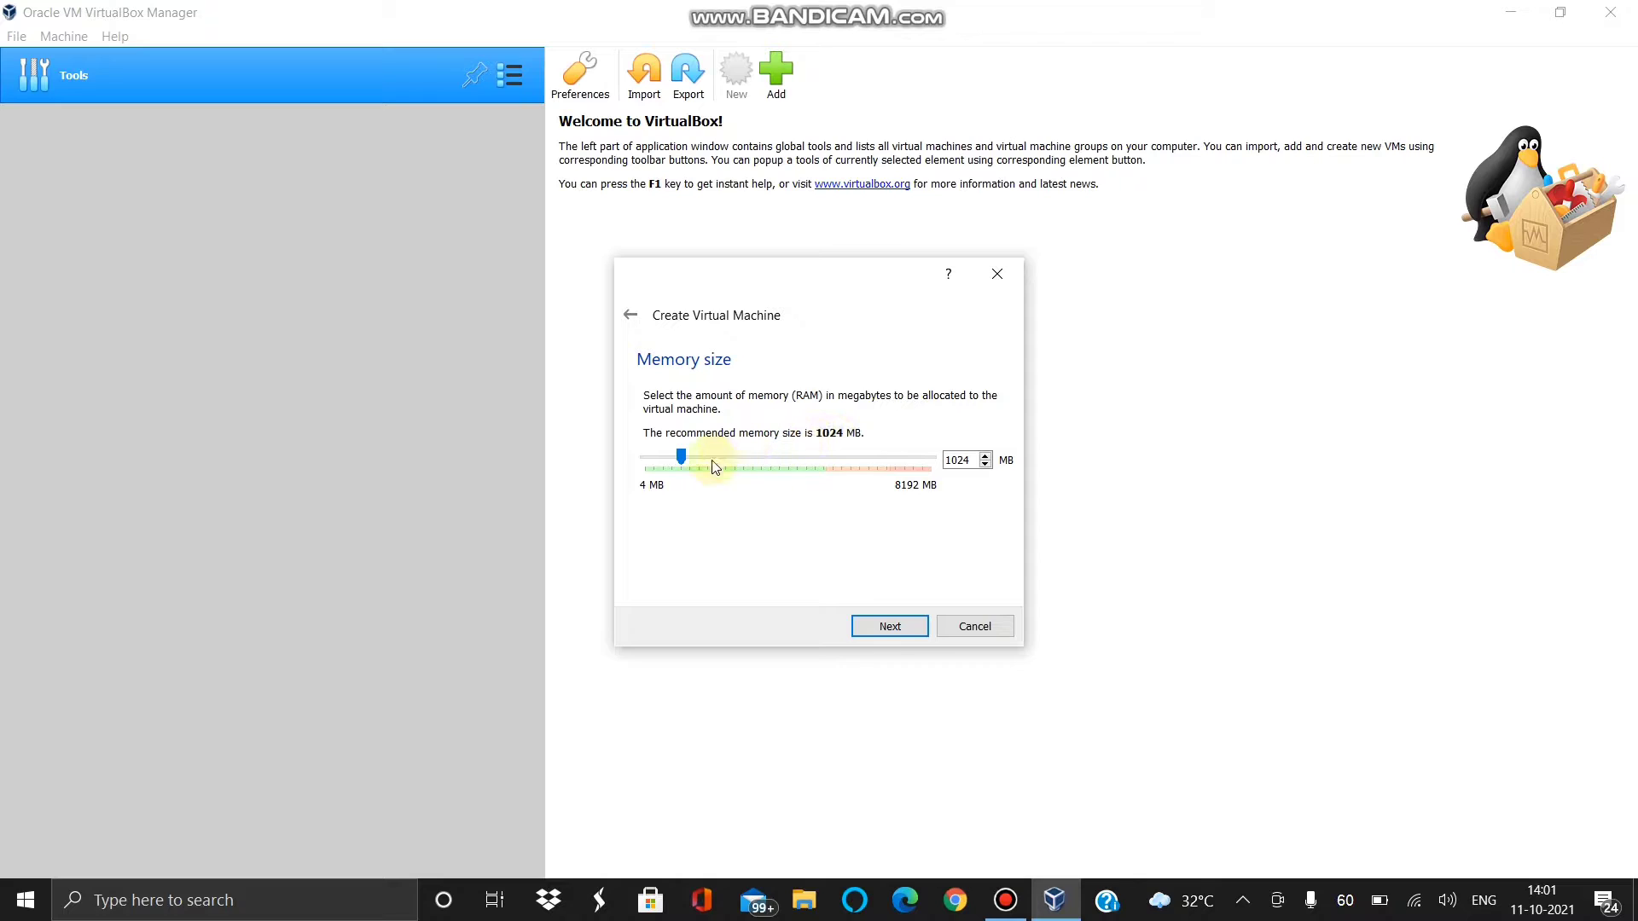
- Set the memory to 2048 MB and choose to create a virtual hard disk now
drag(689, 458, 719, 458)
click(890, 628)
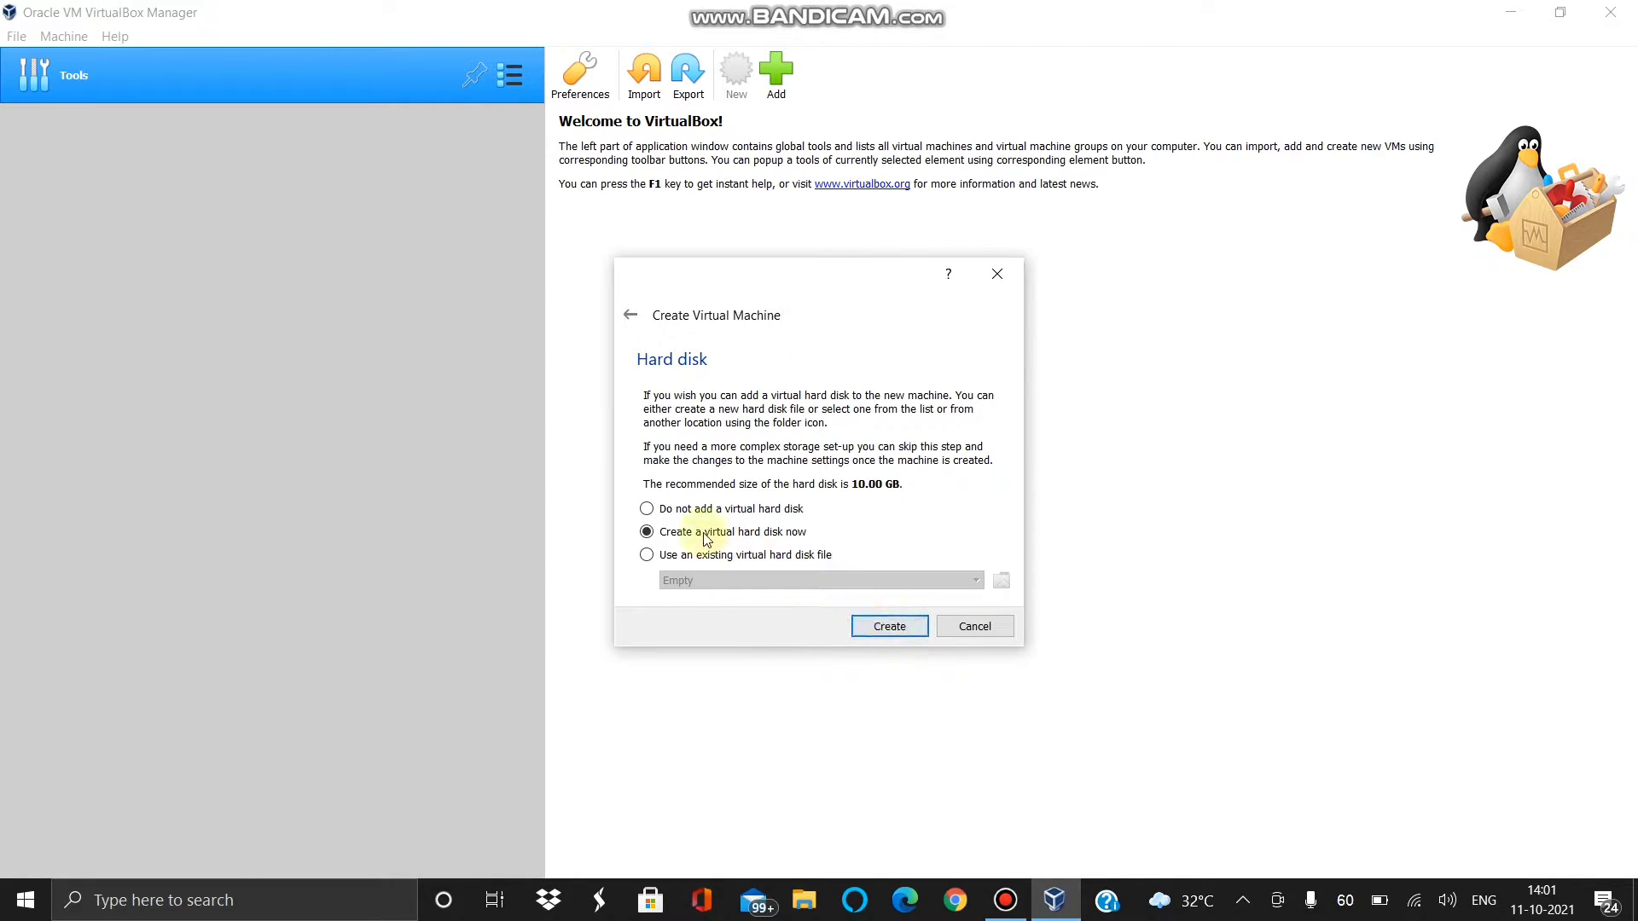
click(901, 628)
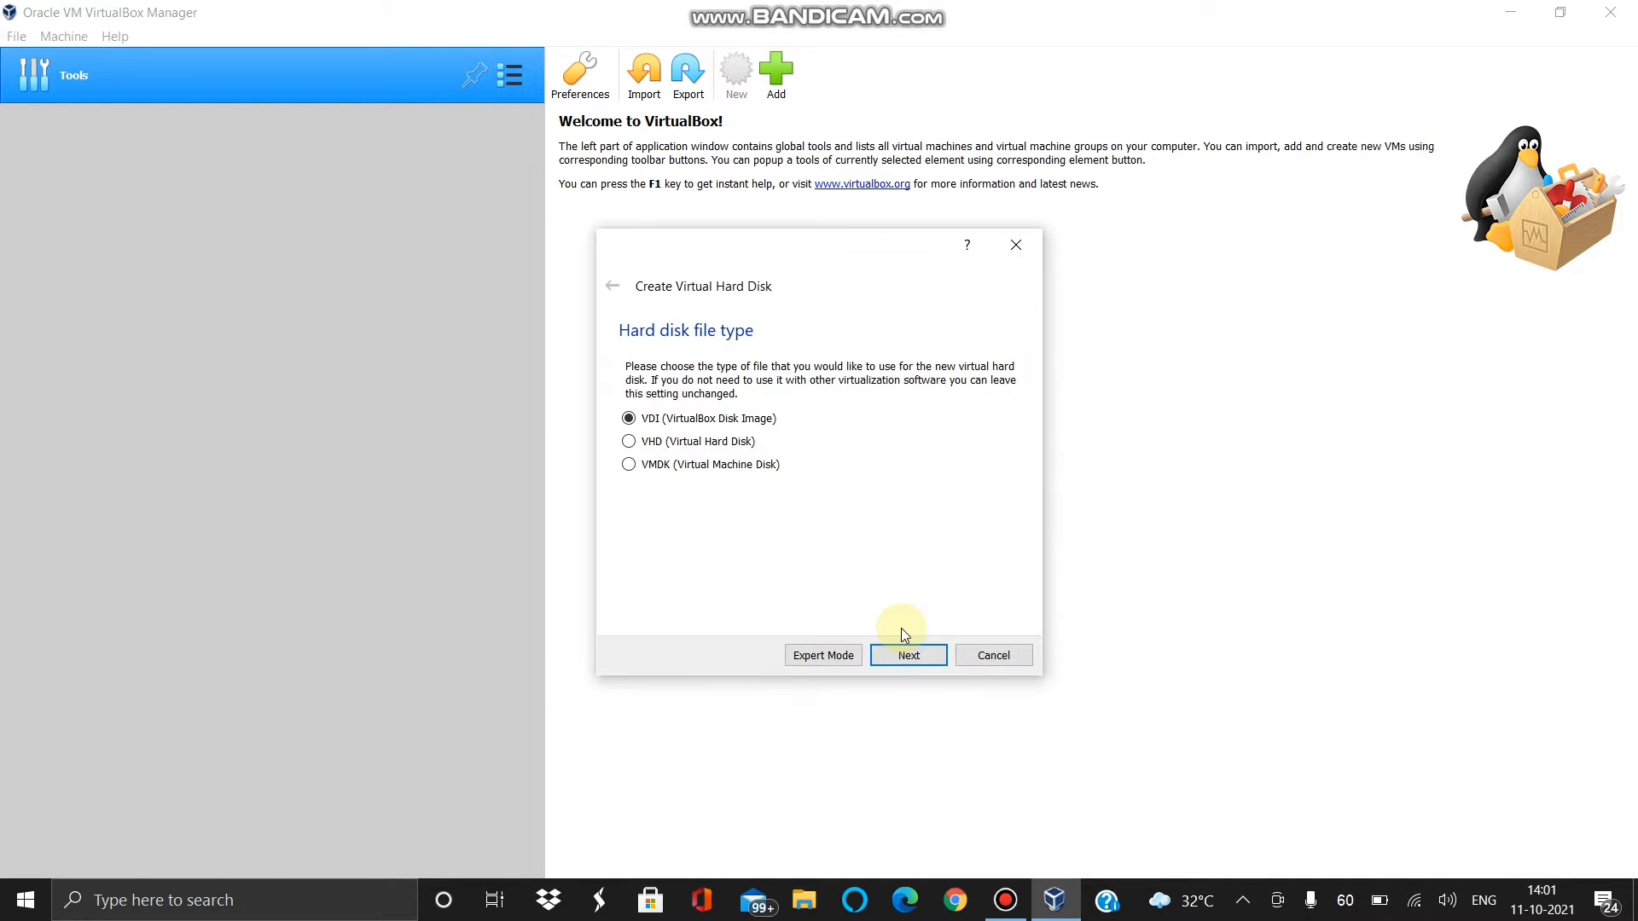
- Create the 10.00 GB dynamically allocated VDI disk PHOENIX.vdi
click(897, 657)
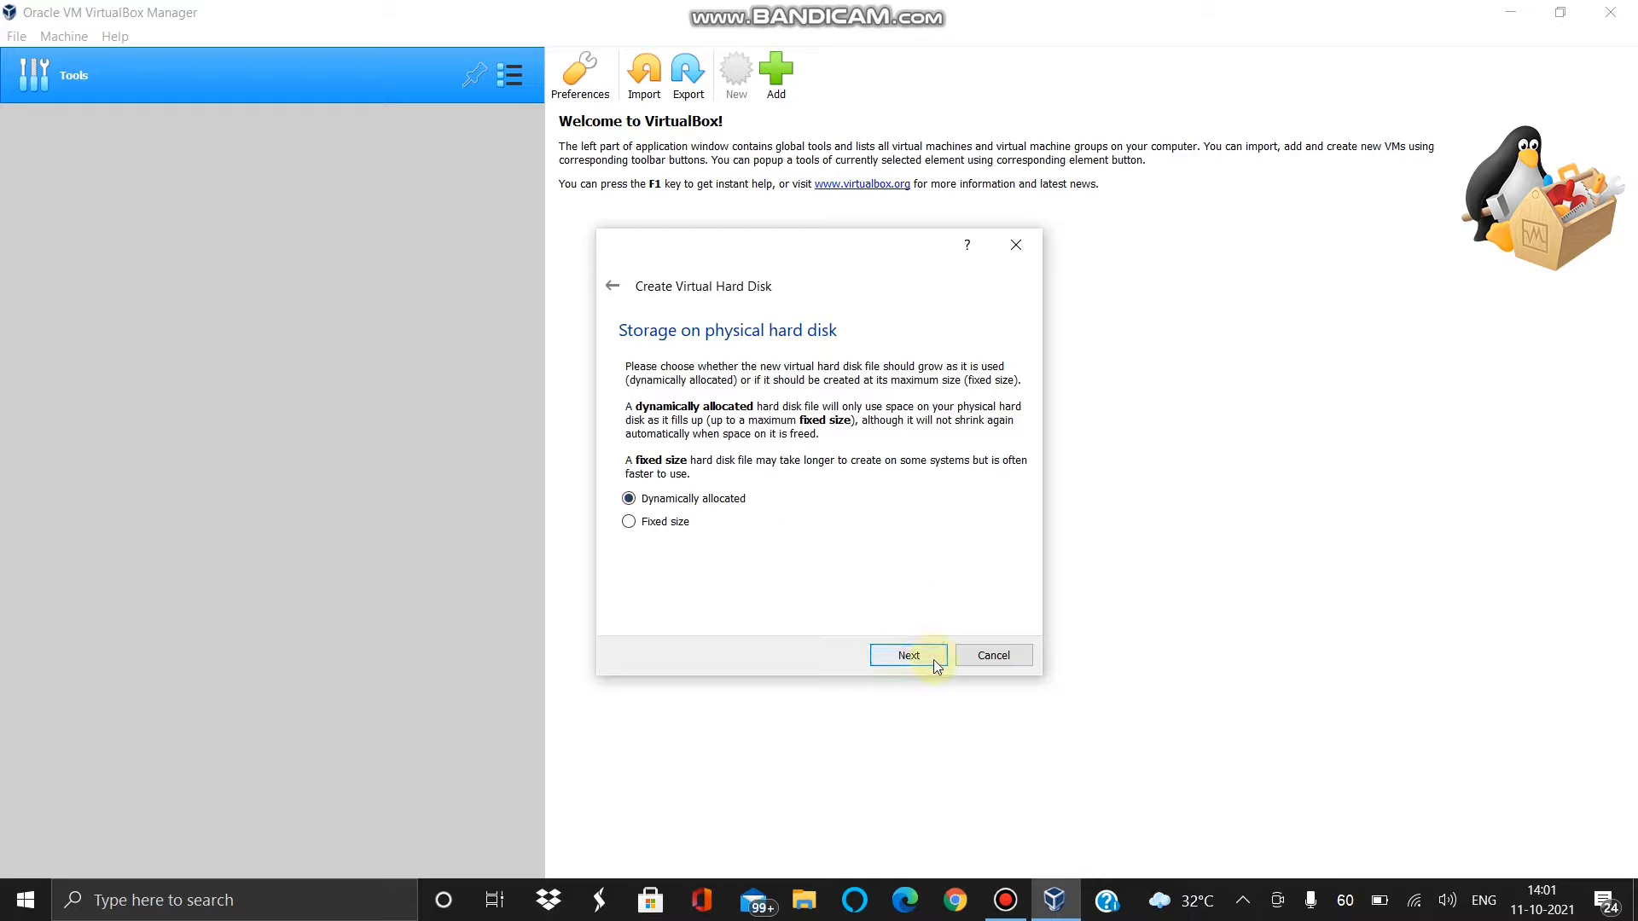
click(936, 664)
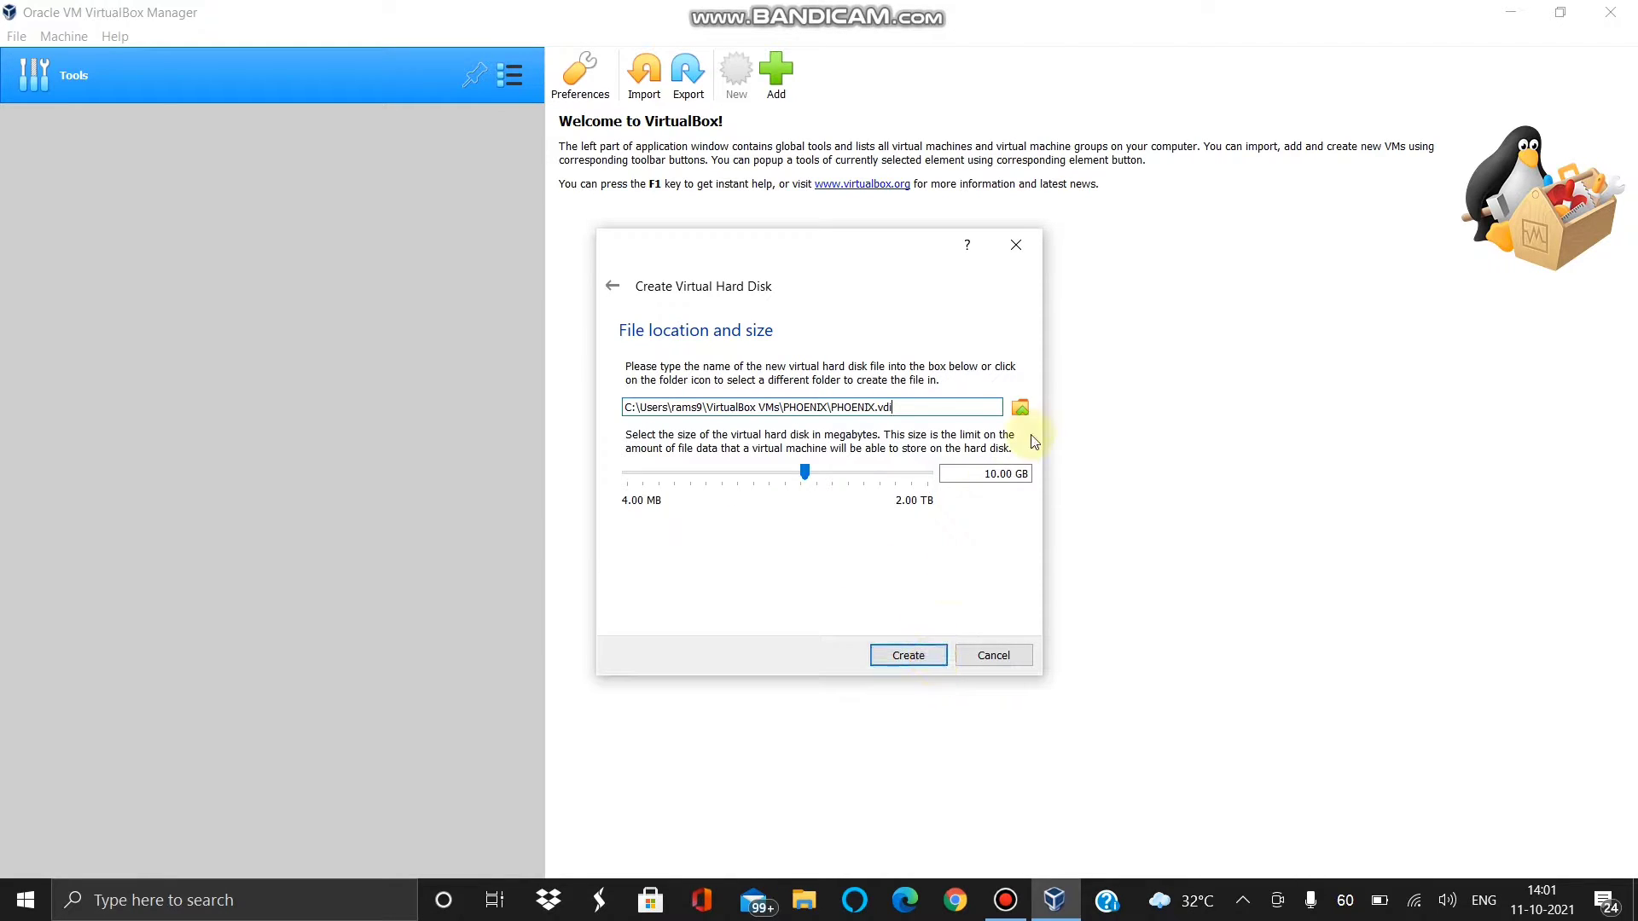
click(901, 657)
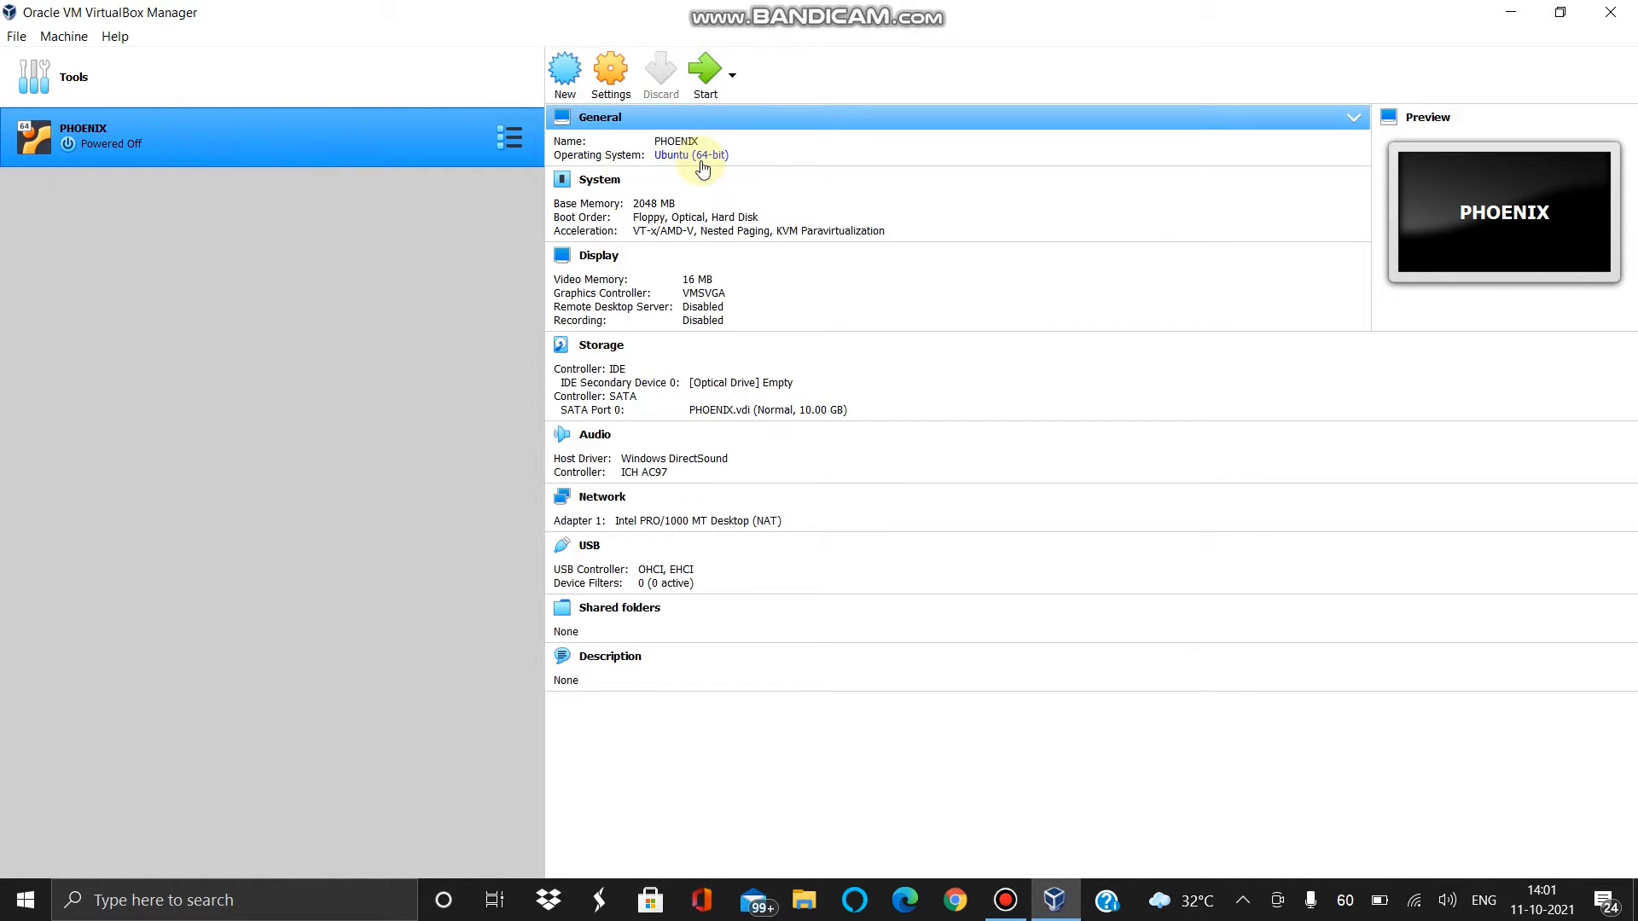
- Start PHOENIX with ubuntu-20.04.3-desktop-amd64.iso added and chosen as the start-up disk
click(705, 68)
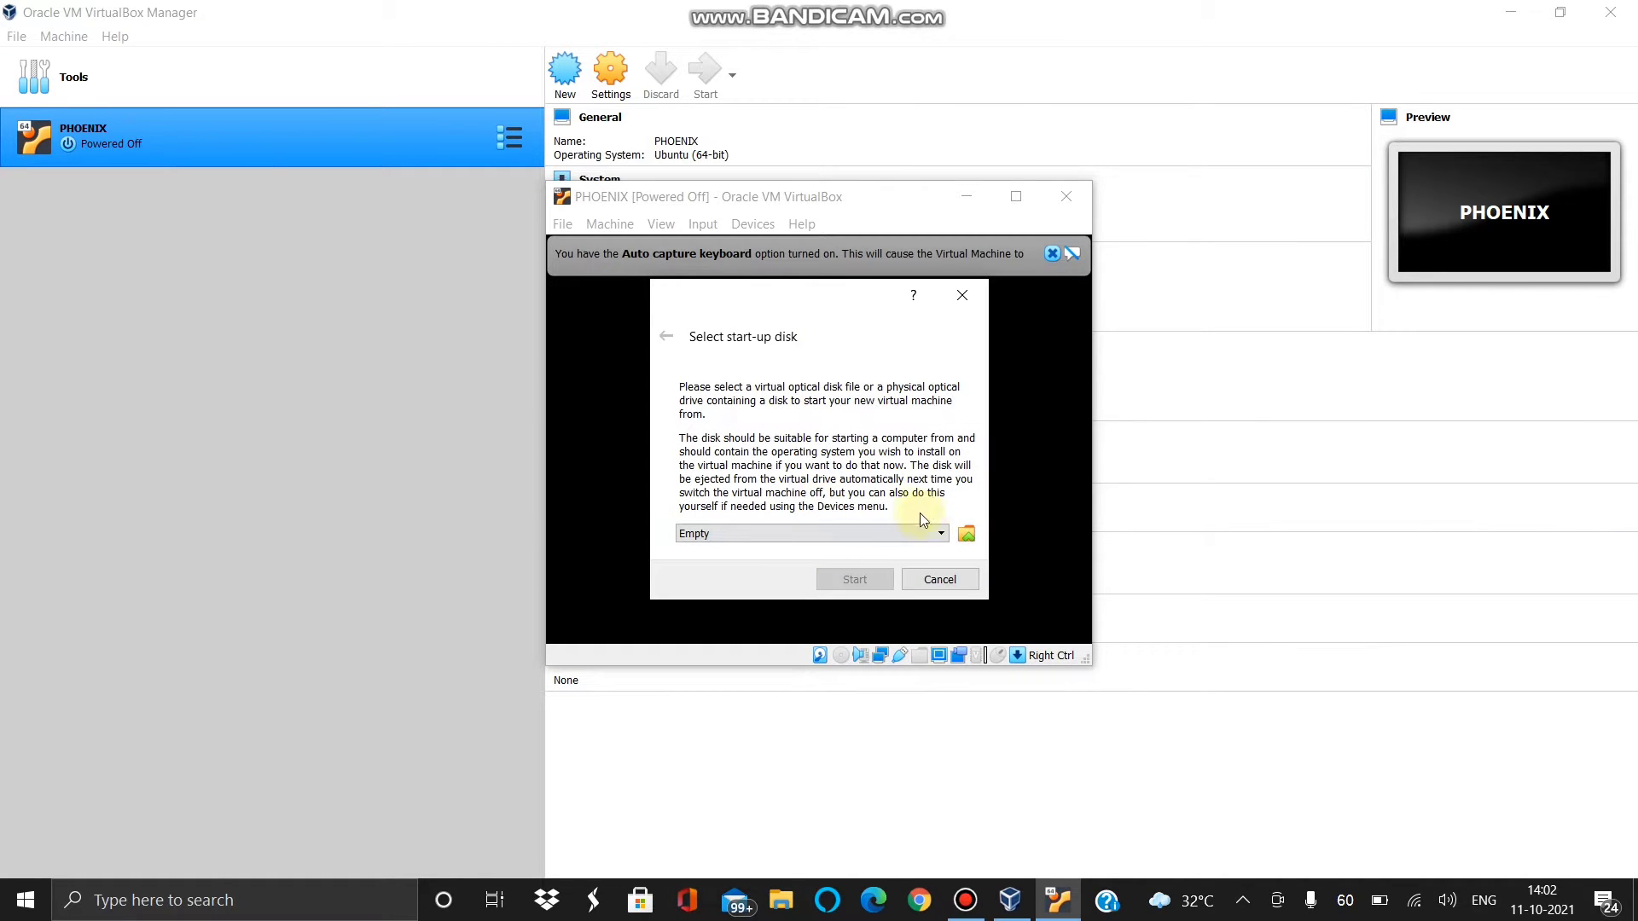
click(965, 533)
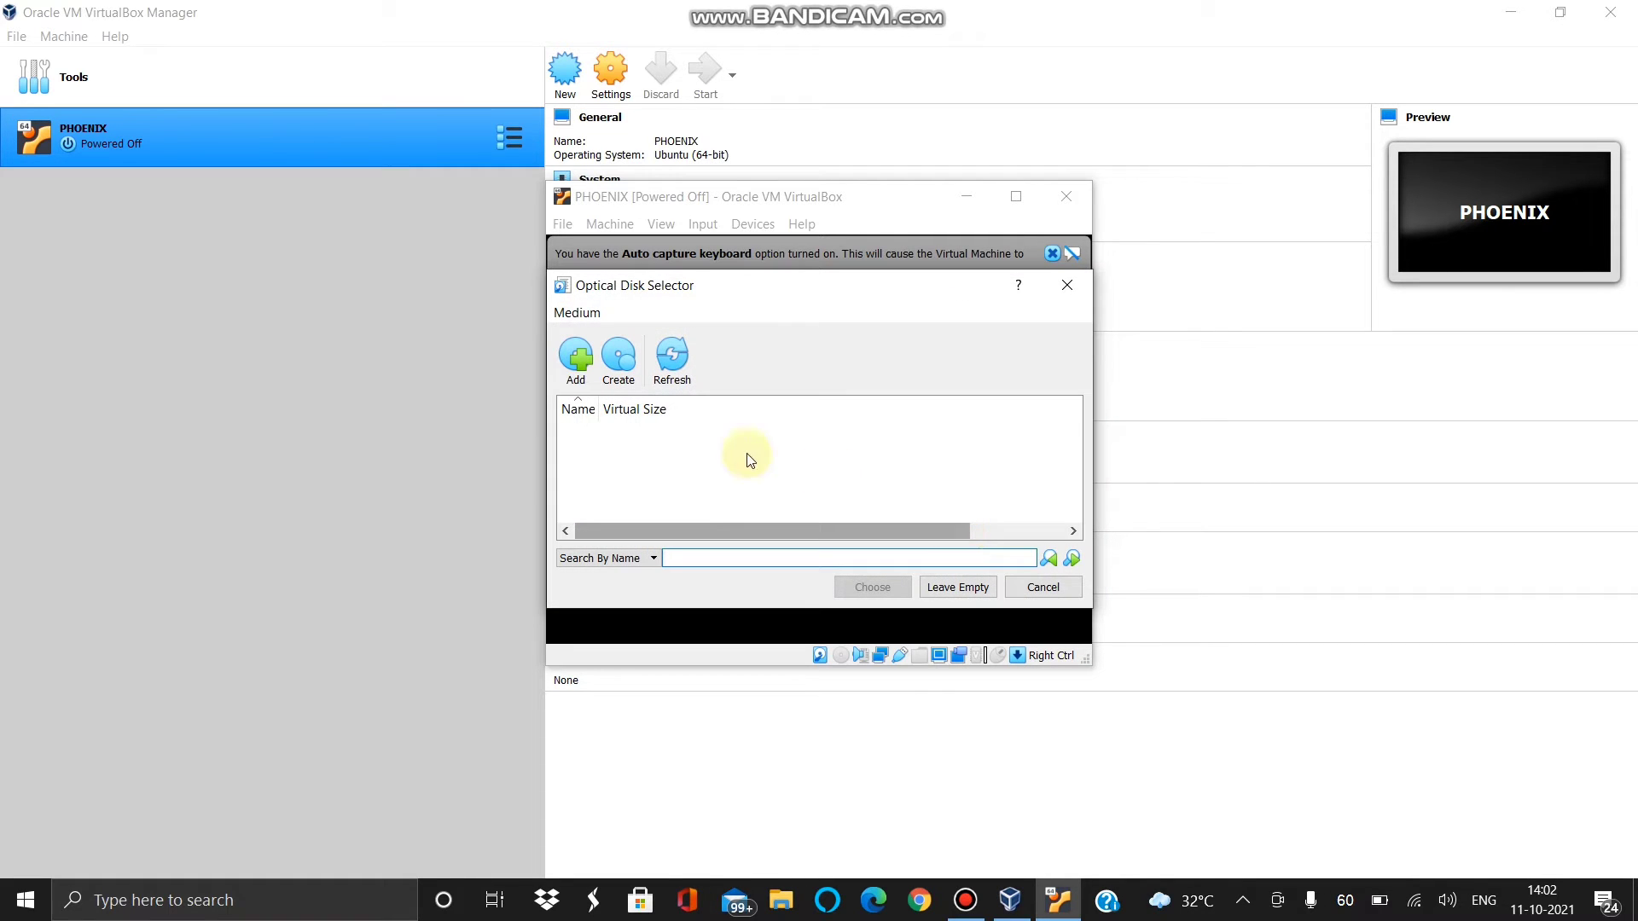
click(577, 362)
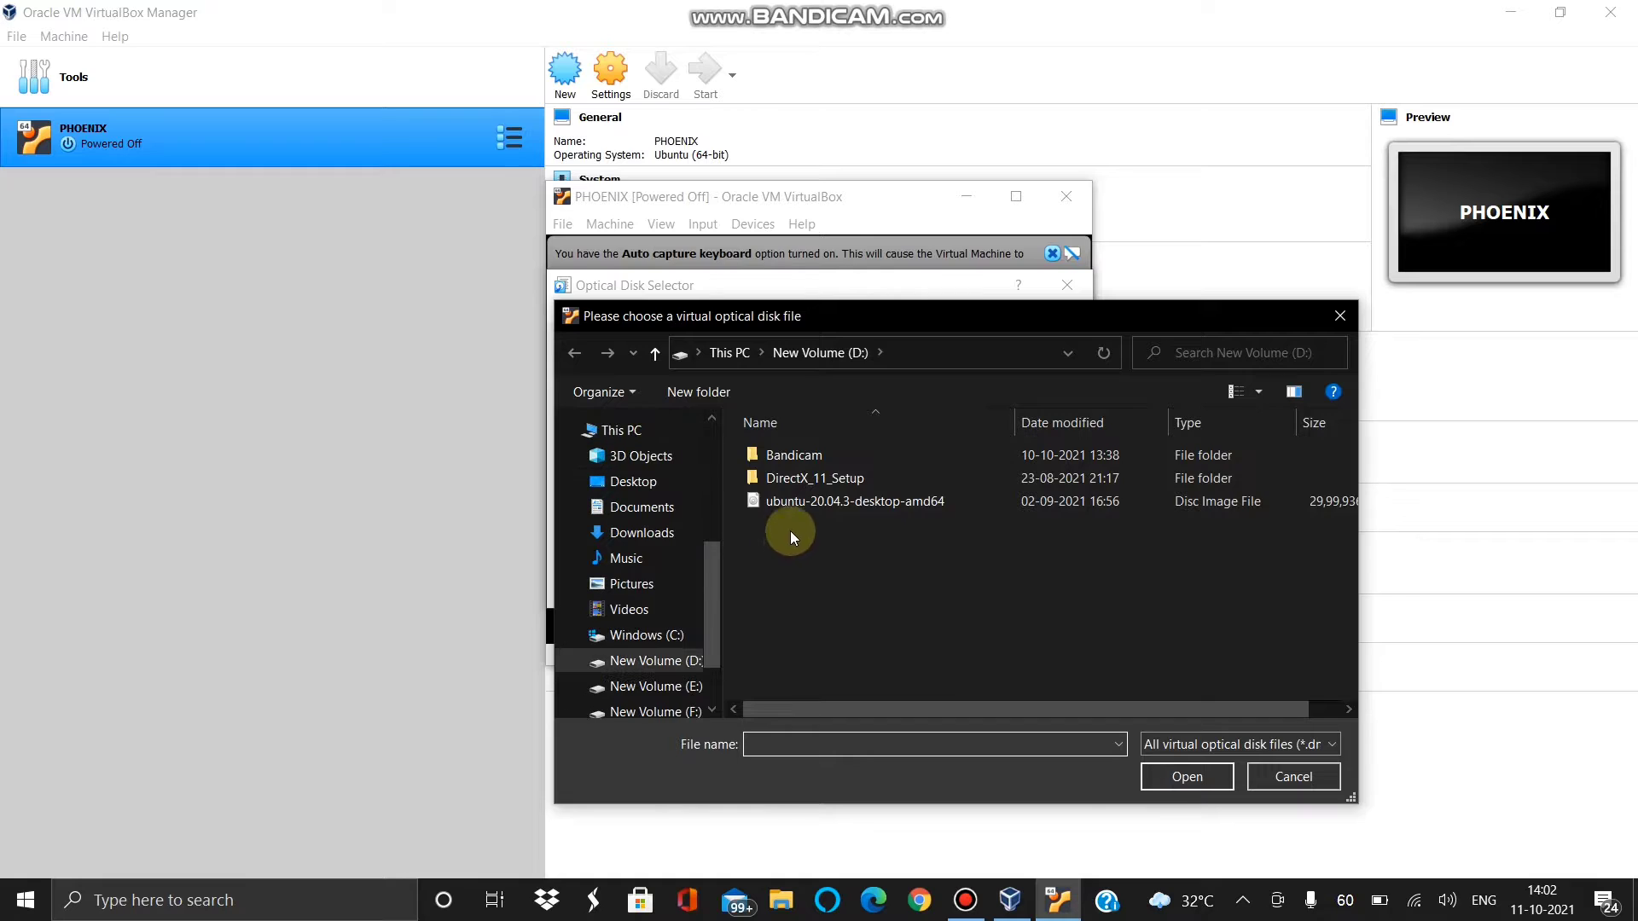
click(791, 498)
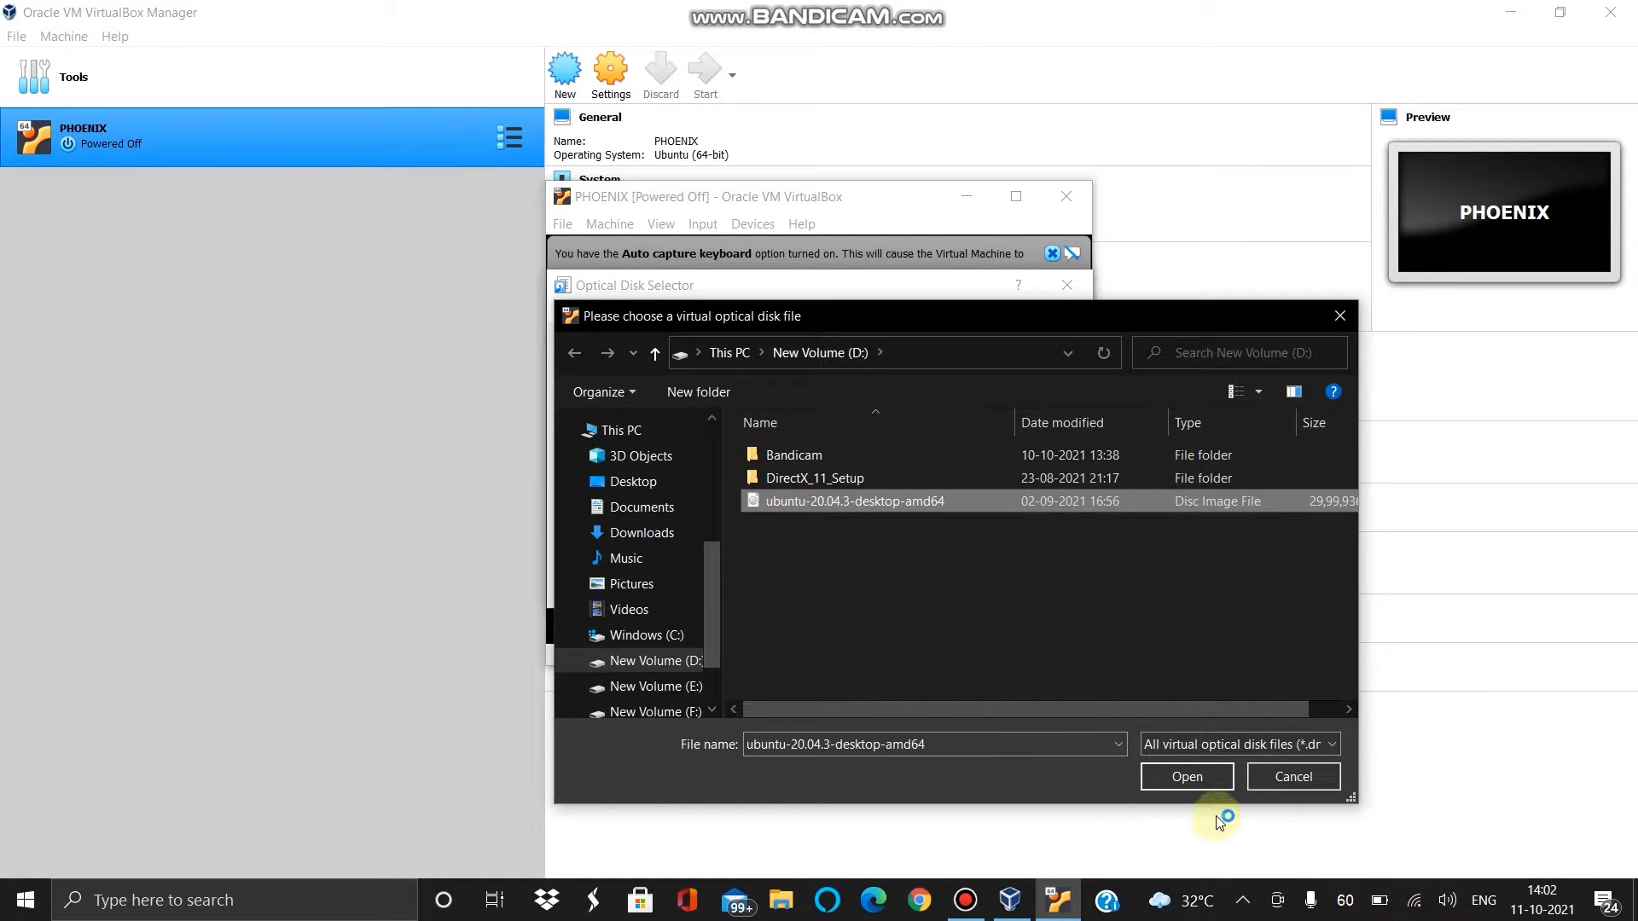
click(1188, 776)
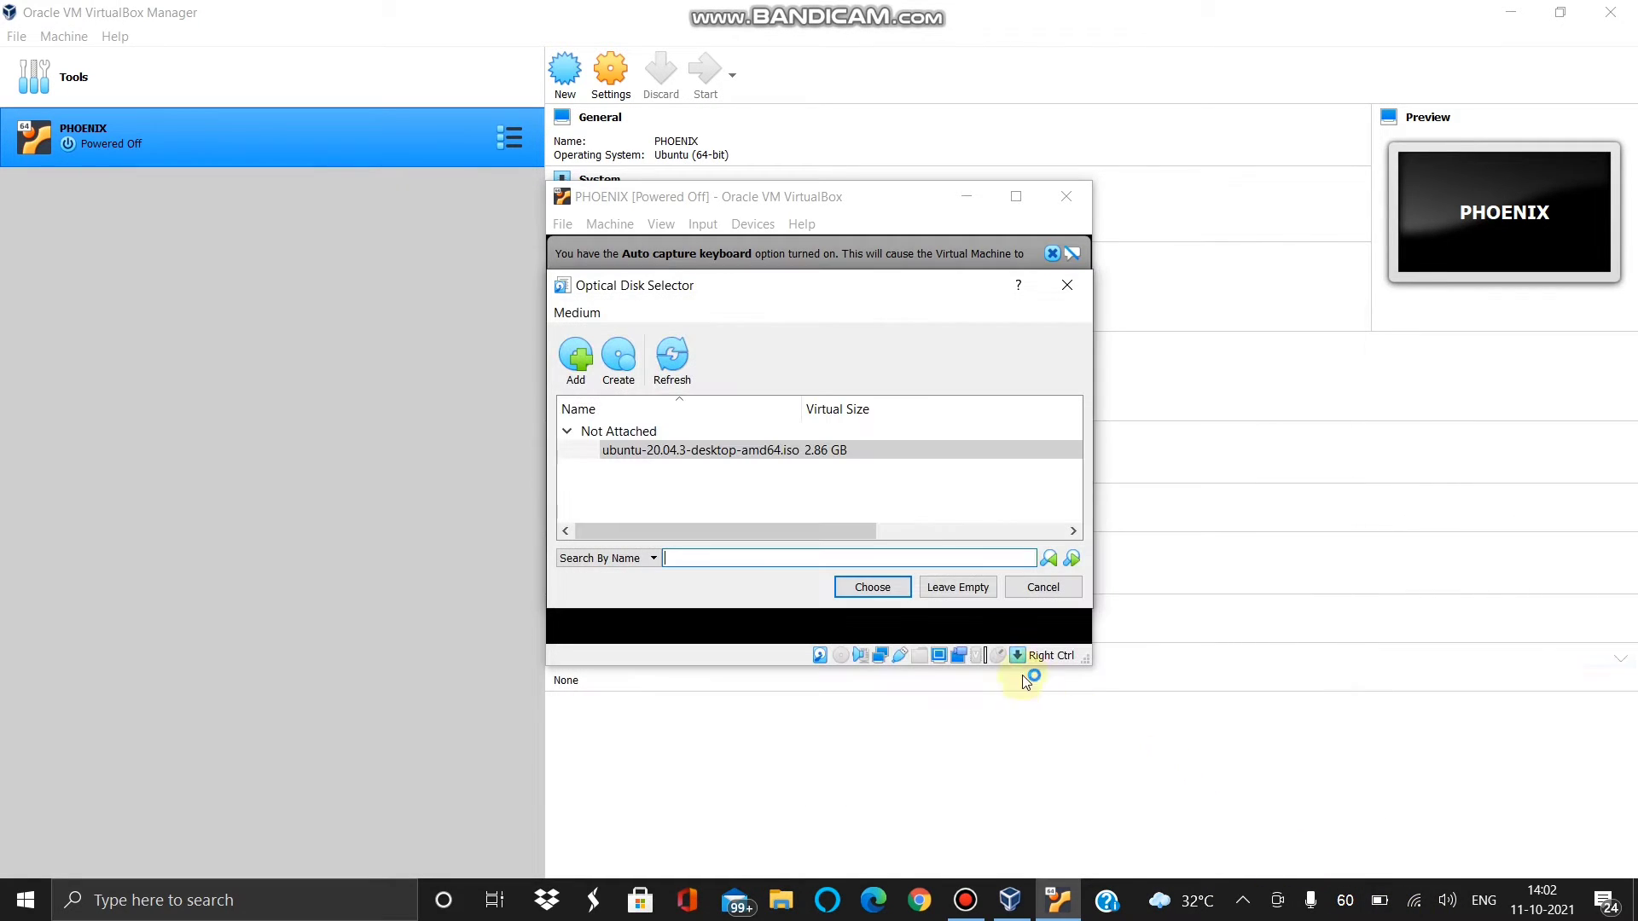
click(879, 586)
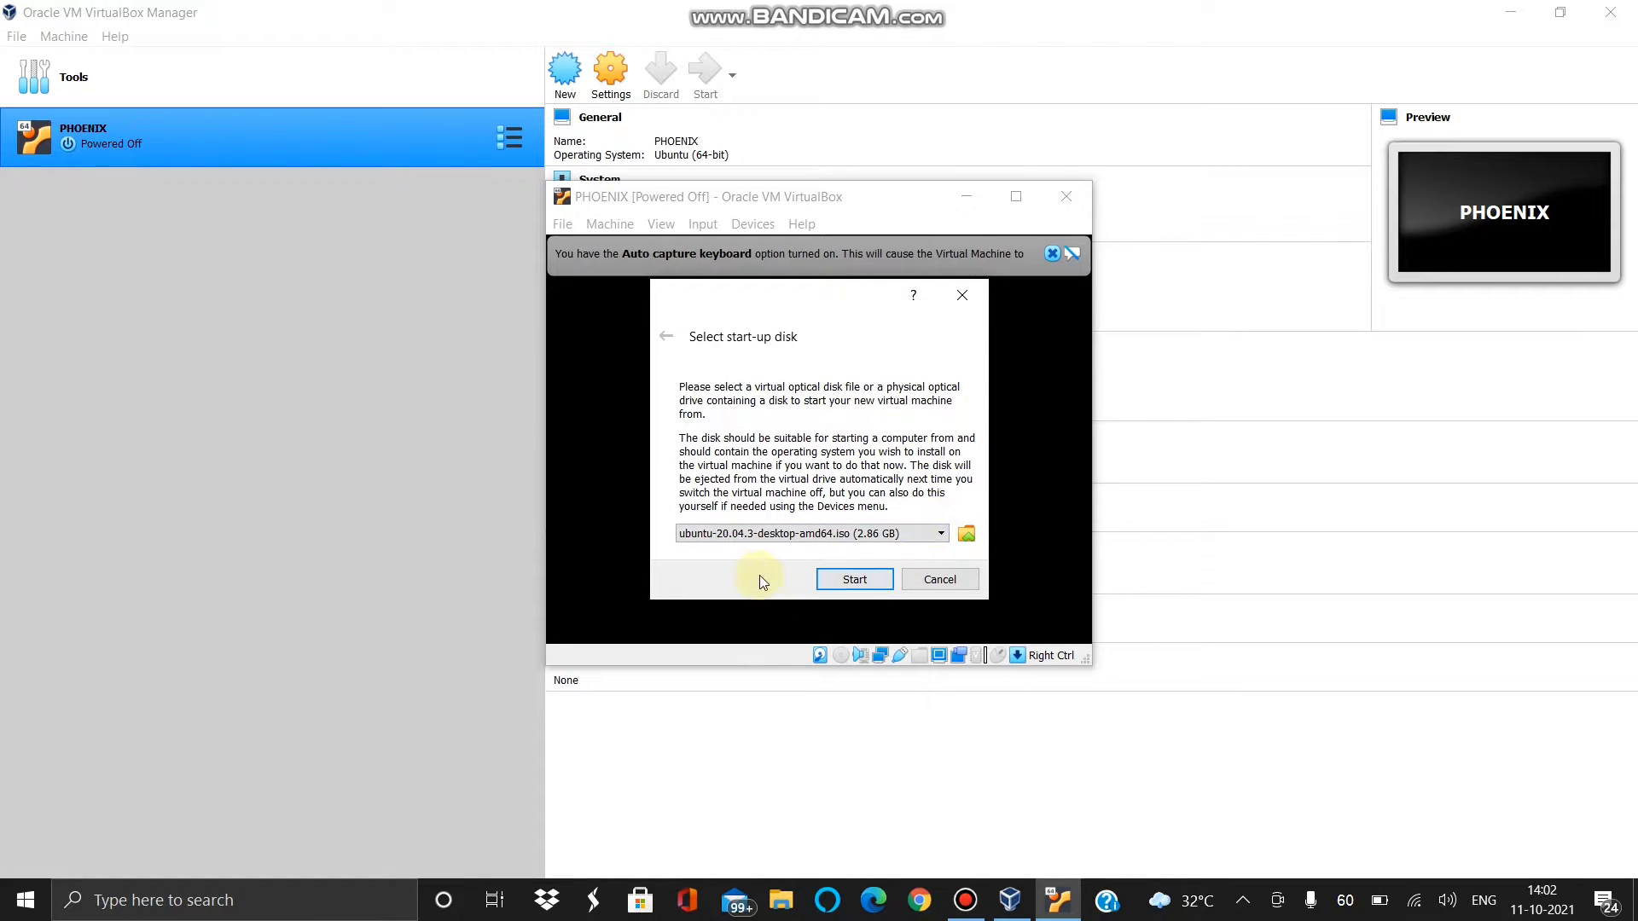
click(853, 581)
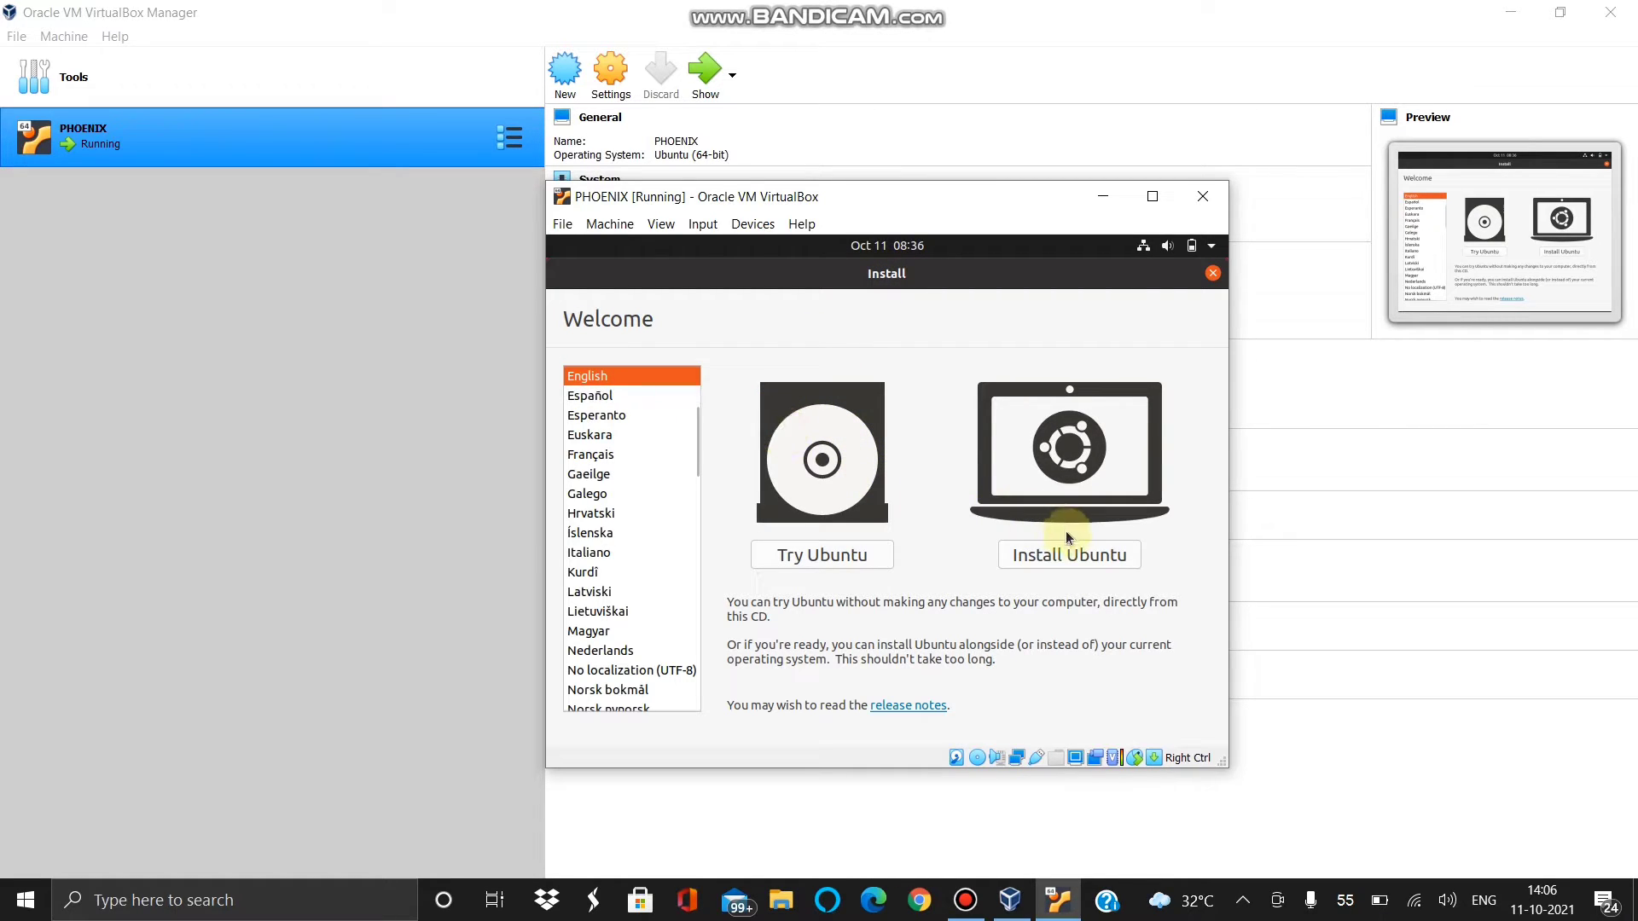
- Install Ubuntu with English (US) keyboard and normal installation, erasing the disk and confirming the partition changes
click(1031, 561)
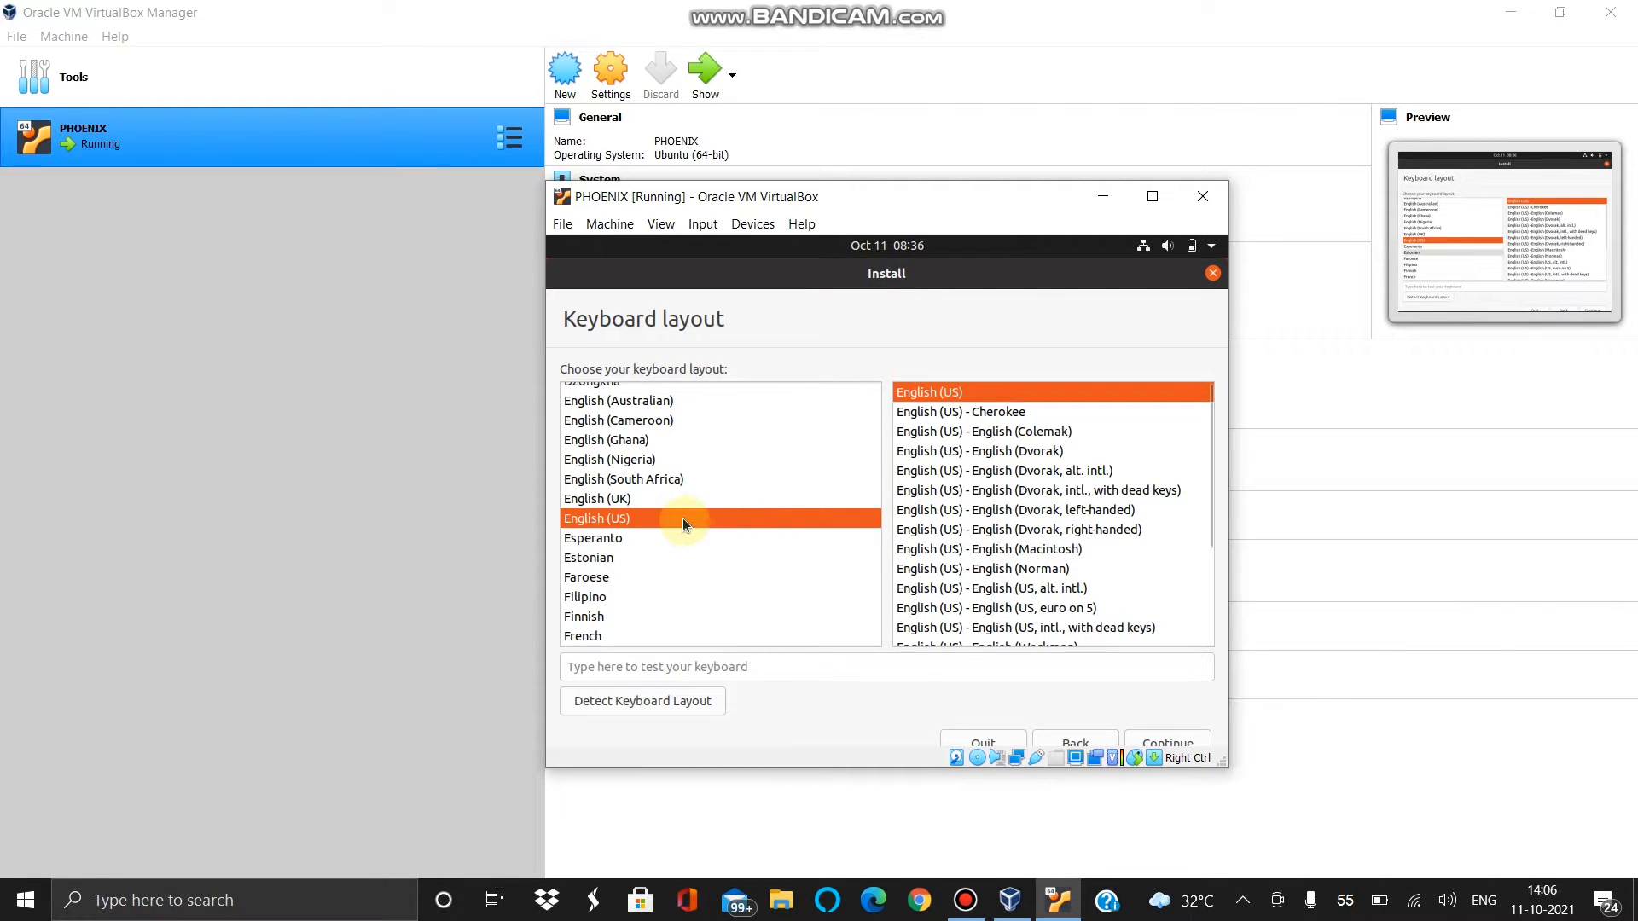
click(1175, 735)
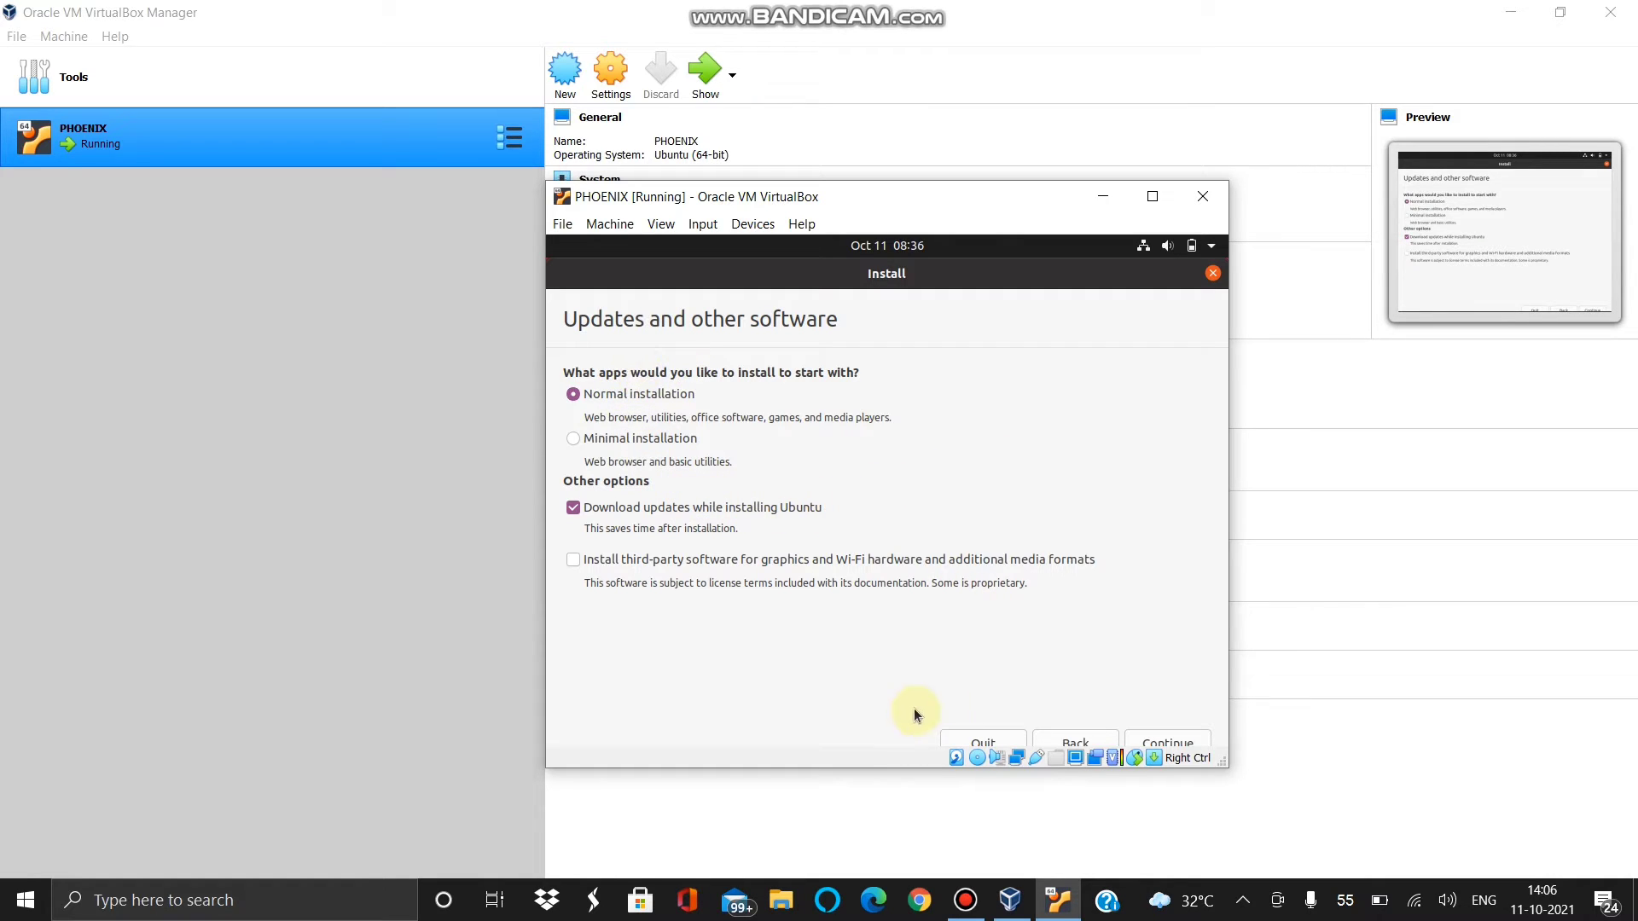
click(1165, 743)
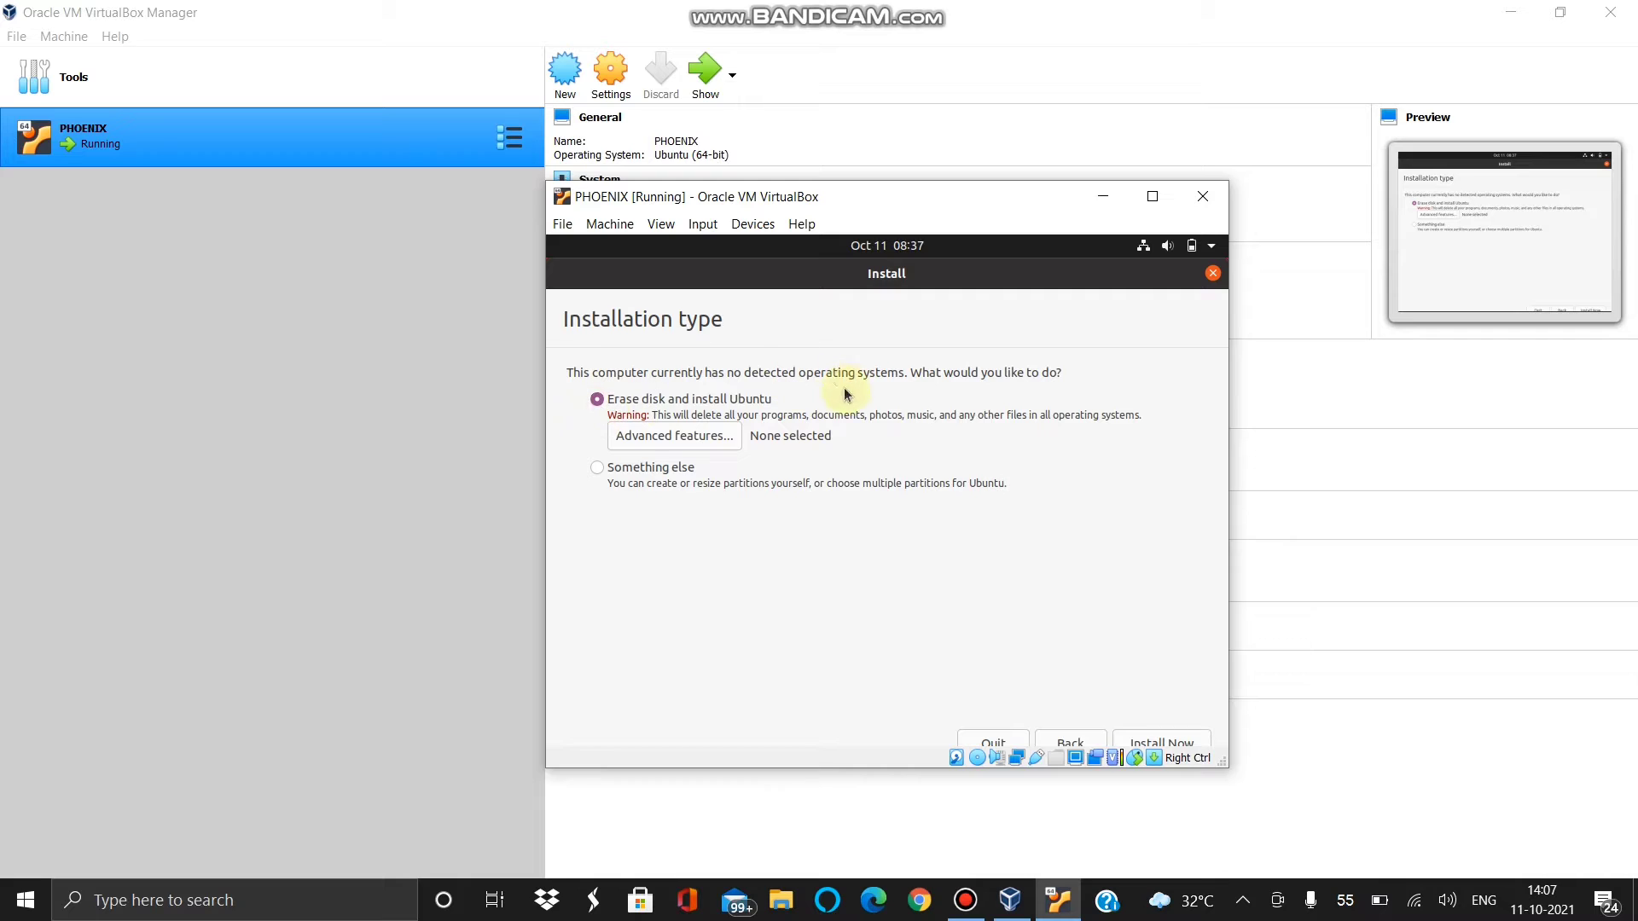
click(1148, 740)
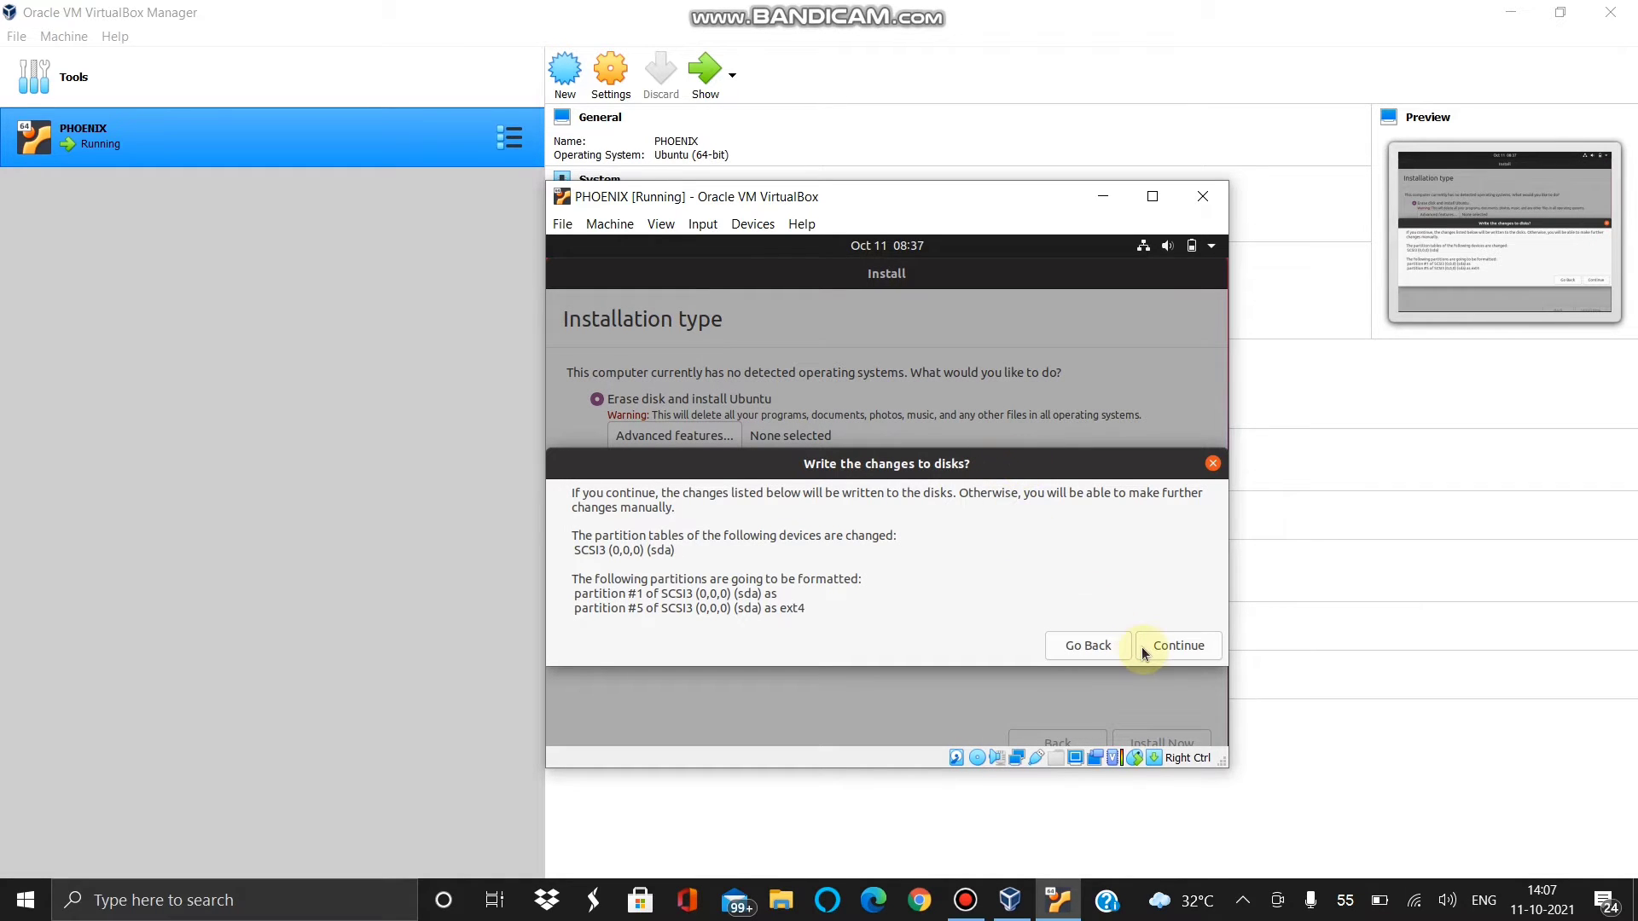
click(1153, 646)
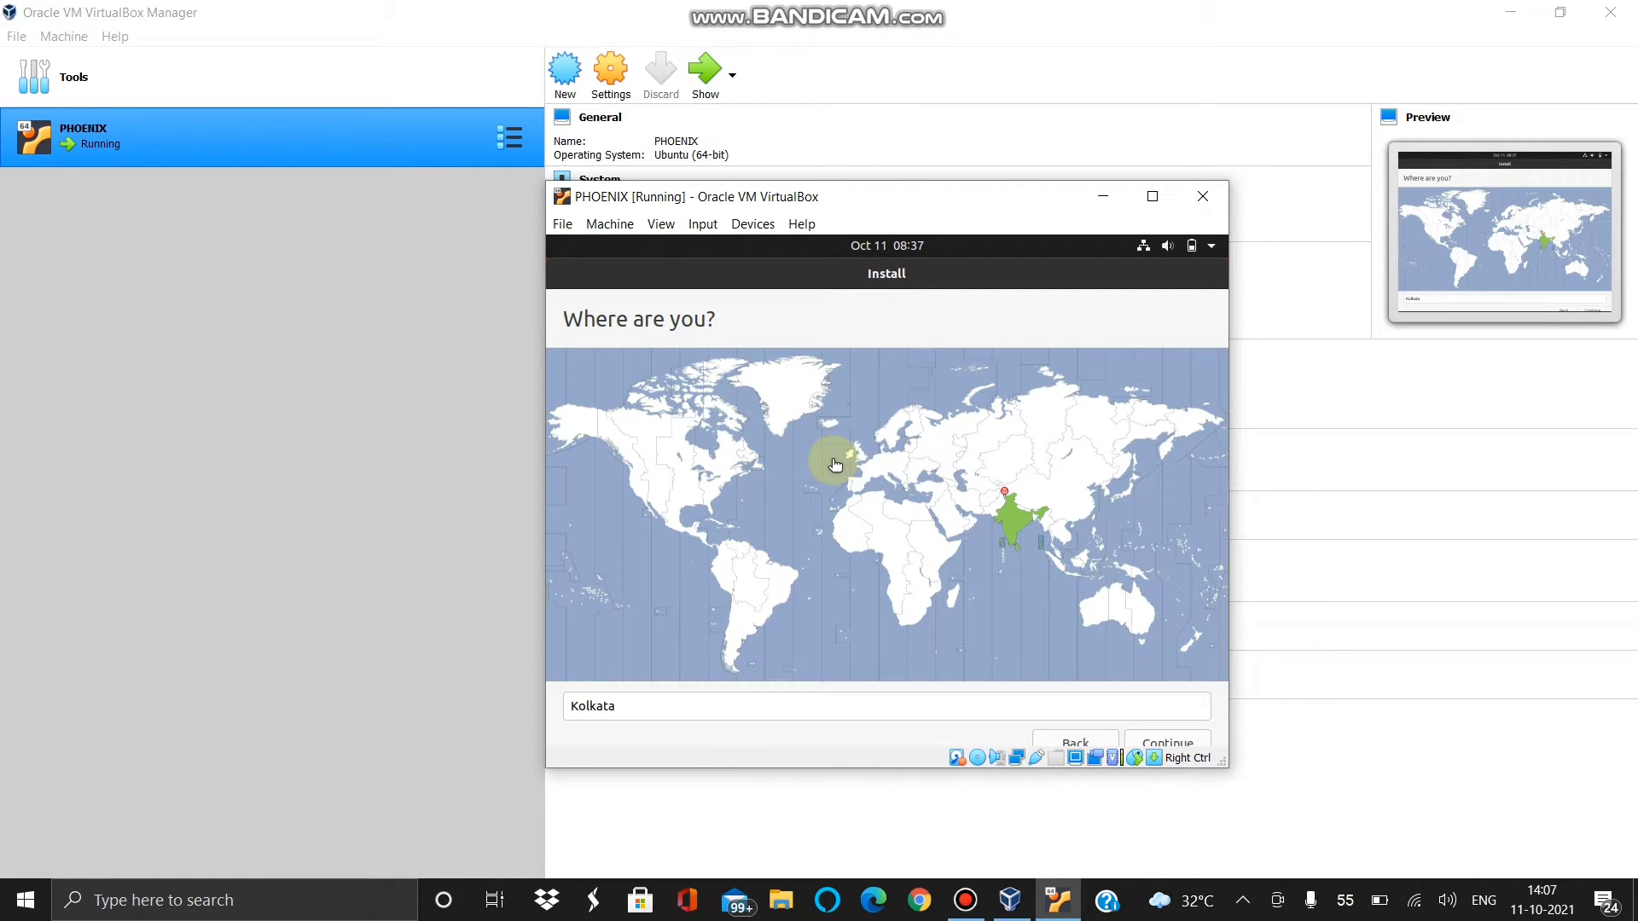
- Confirm Kolkata, enter the name PHOENIX, and trim the computer name to phoenix
click(1181, 746)
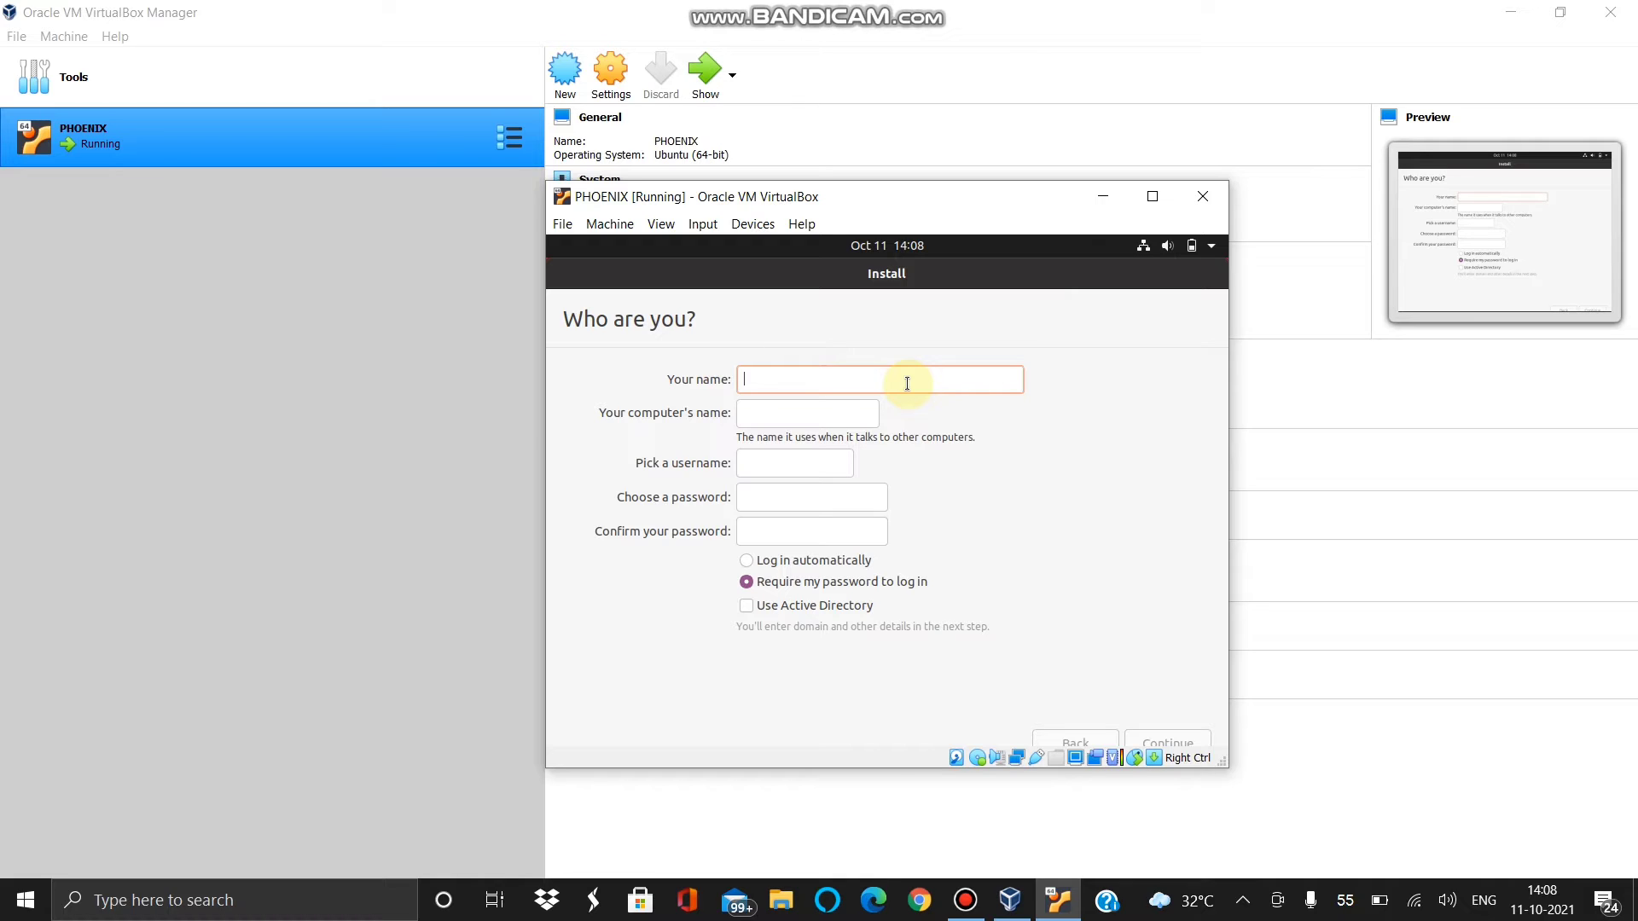
text(PHOENIX)
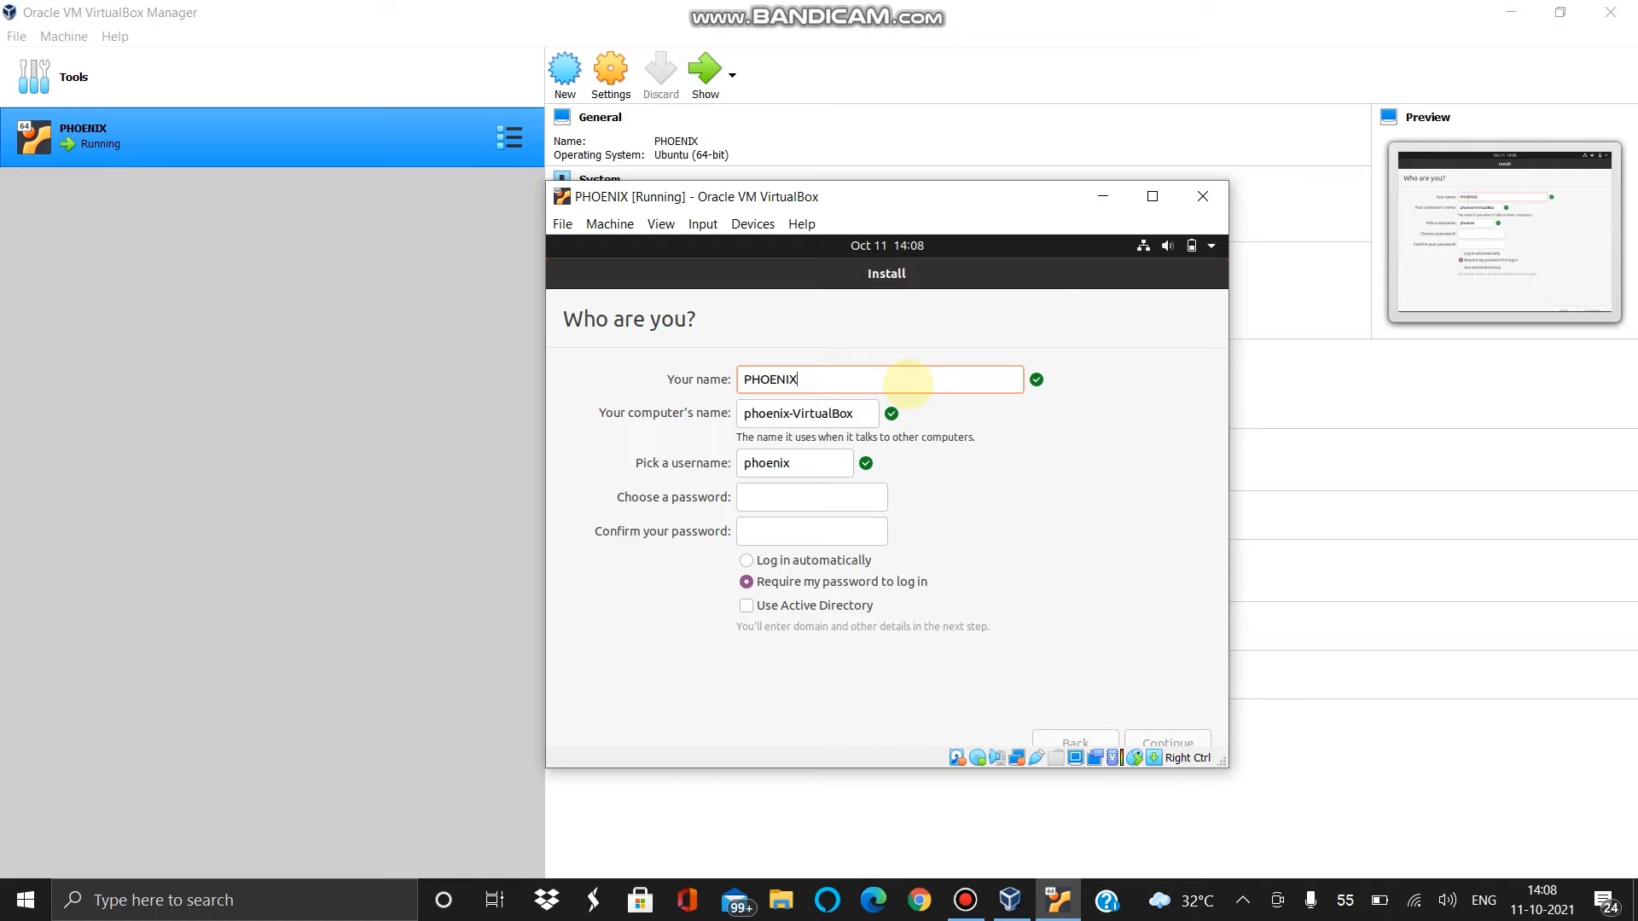
click(853, 413)
key(BackSpace)
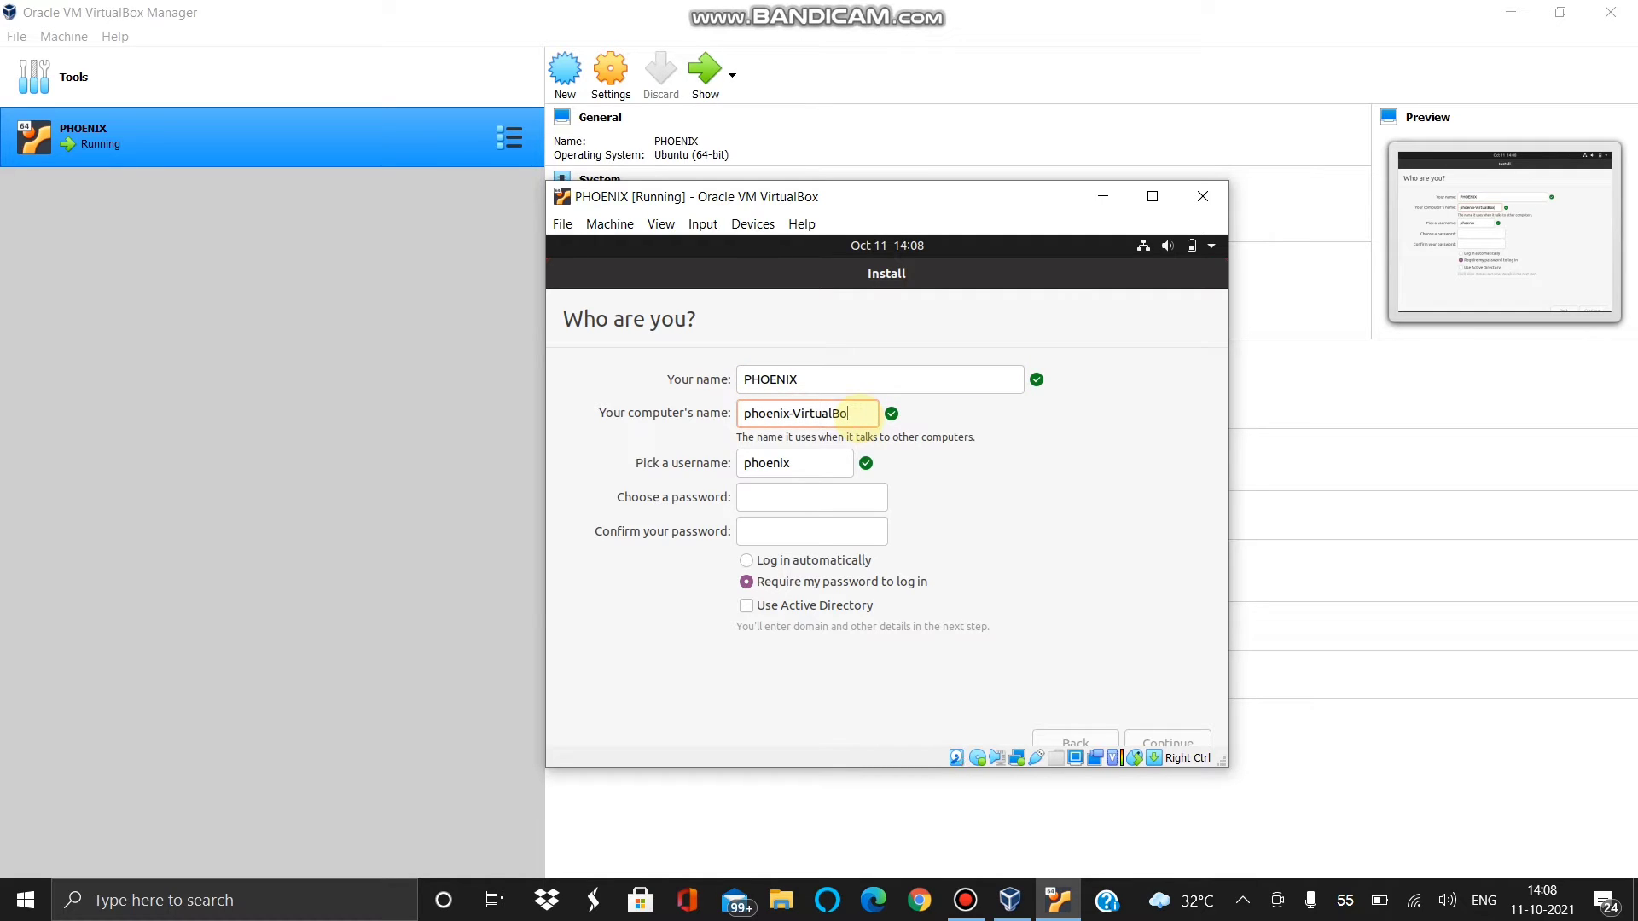
key(BackSpace)
key(BackSpace)
key(BackSpace)
key(BackSpace)
key(BackSpace)
key(BackSpace)
key(BackSpace)
key(BackSpace)
key(BackSpace)
key(BackSpace)
key(BackSpace)
text(x)
- Enter and confirm the account password, then start the installation
click(794, 493)
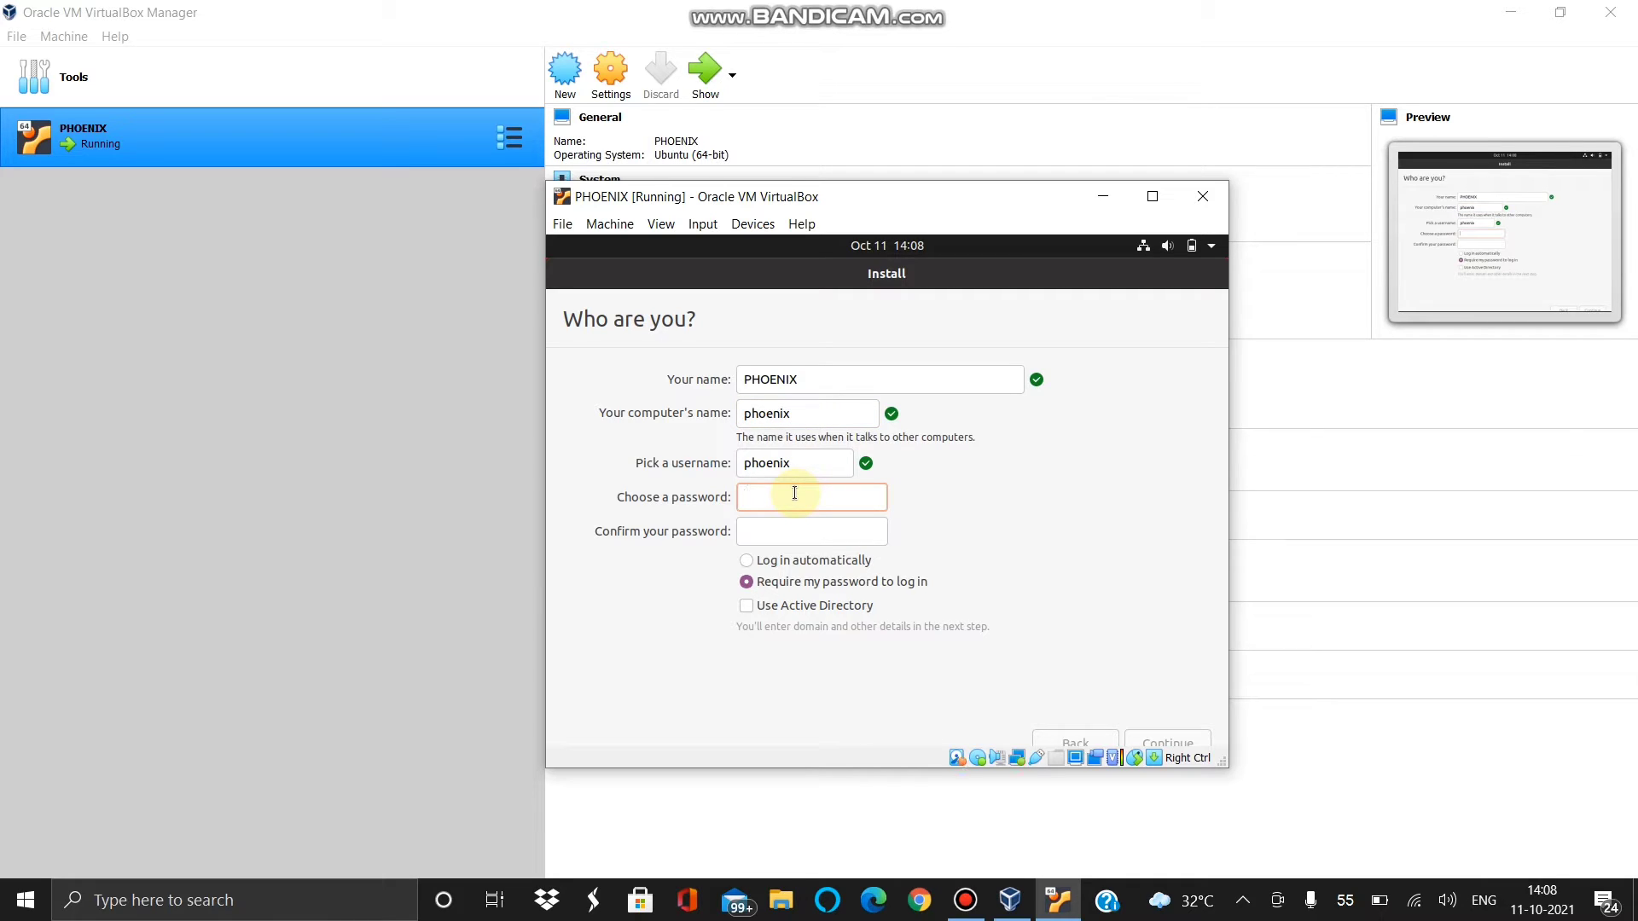
text(12345678)
click(758, 529)
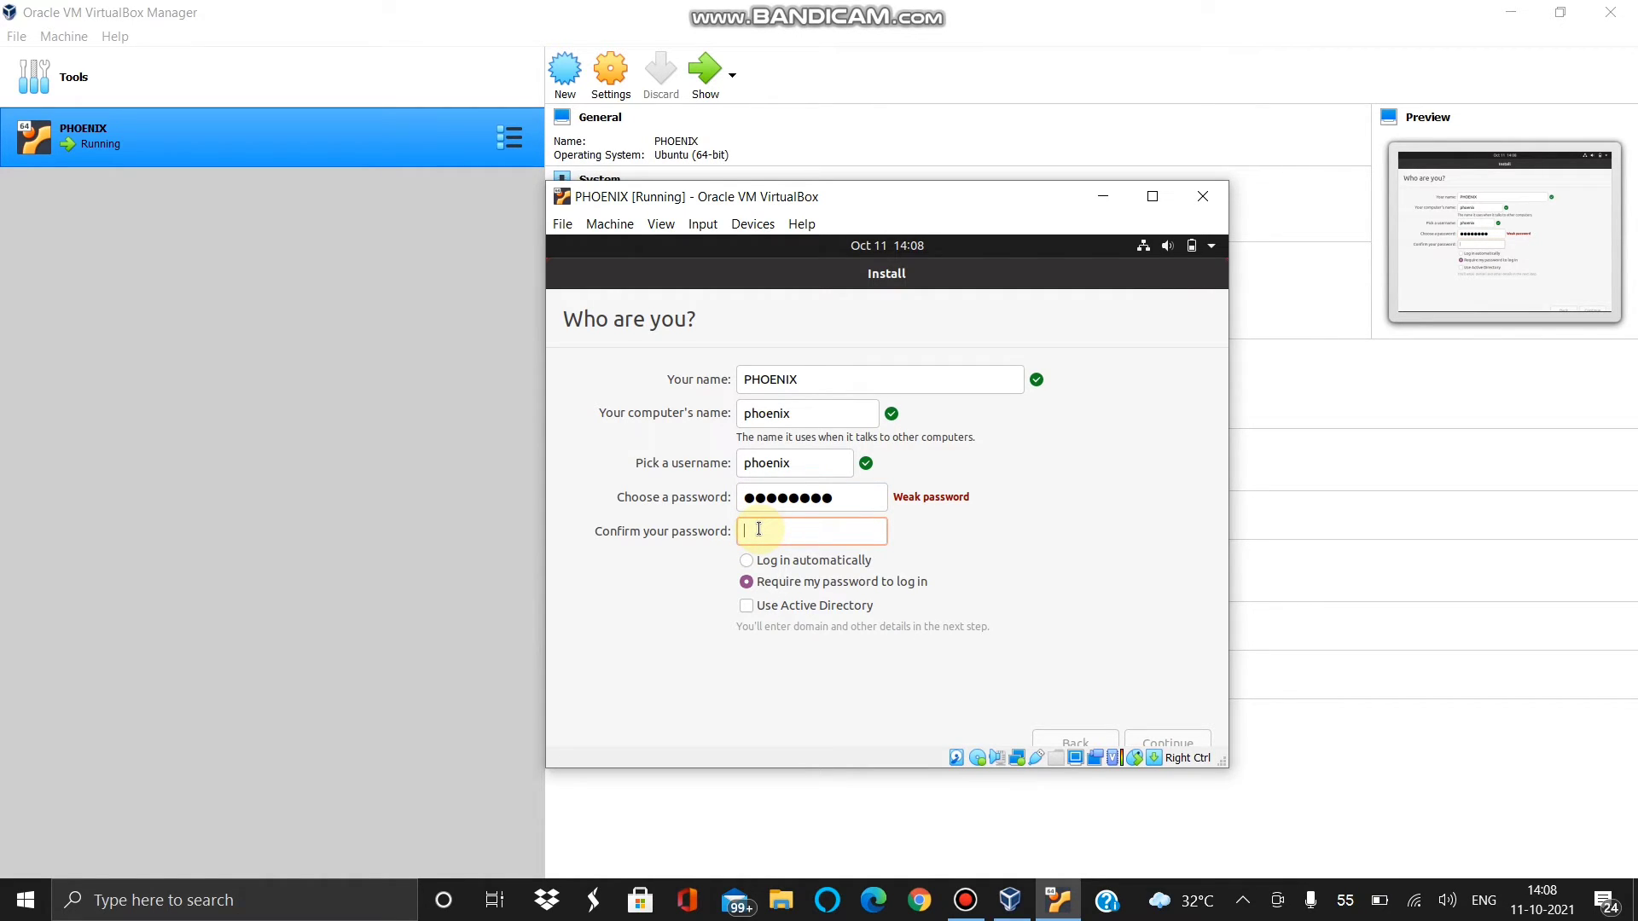
text(12345678)
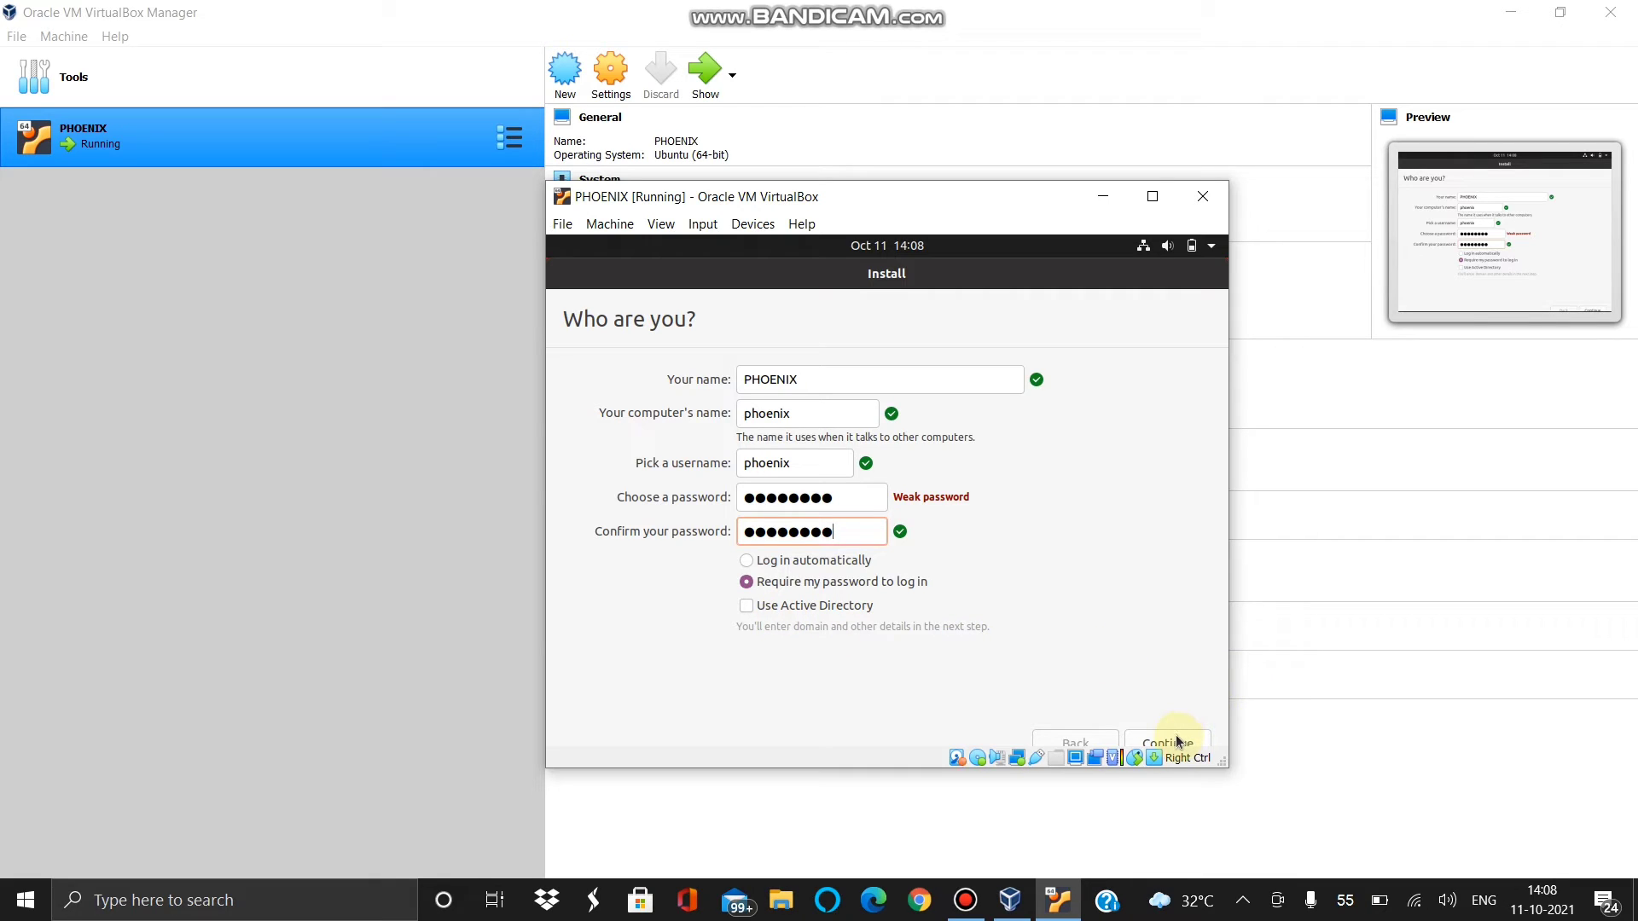
click(751, 609)
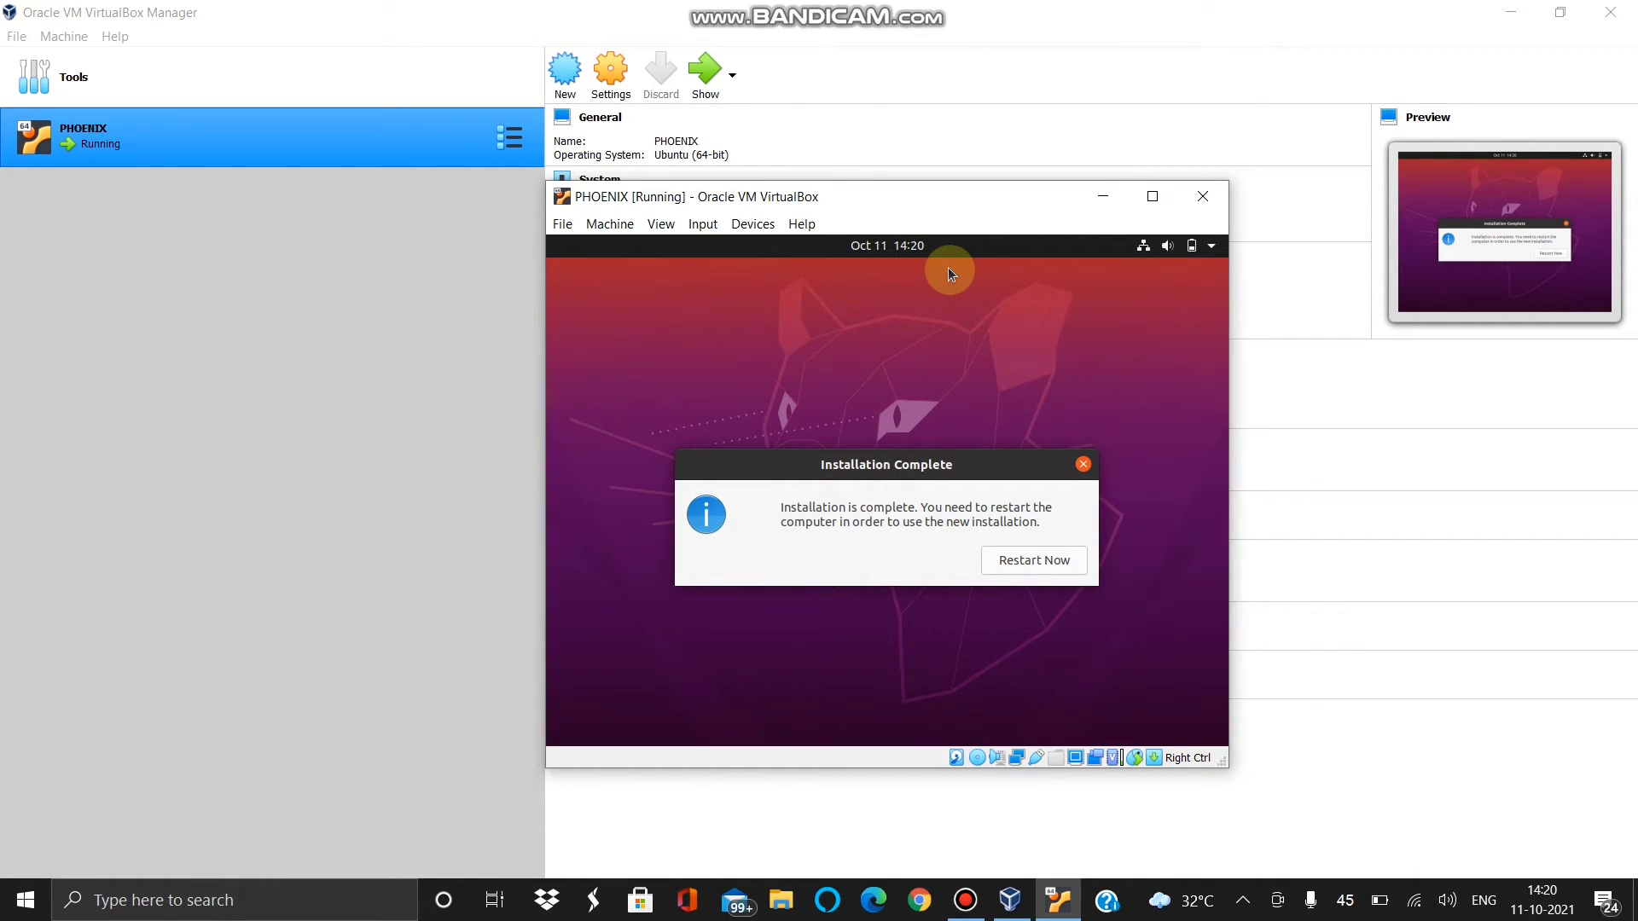
- Restart the PHOENIX virtual machine once the Ubuntu installation completes
click(1029, 568)
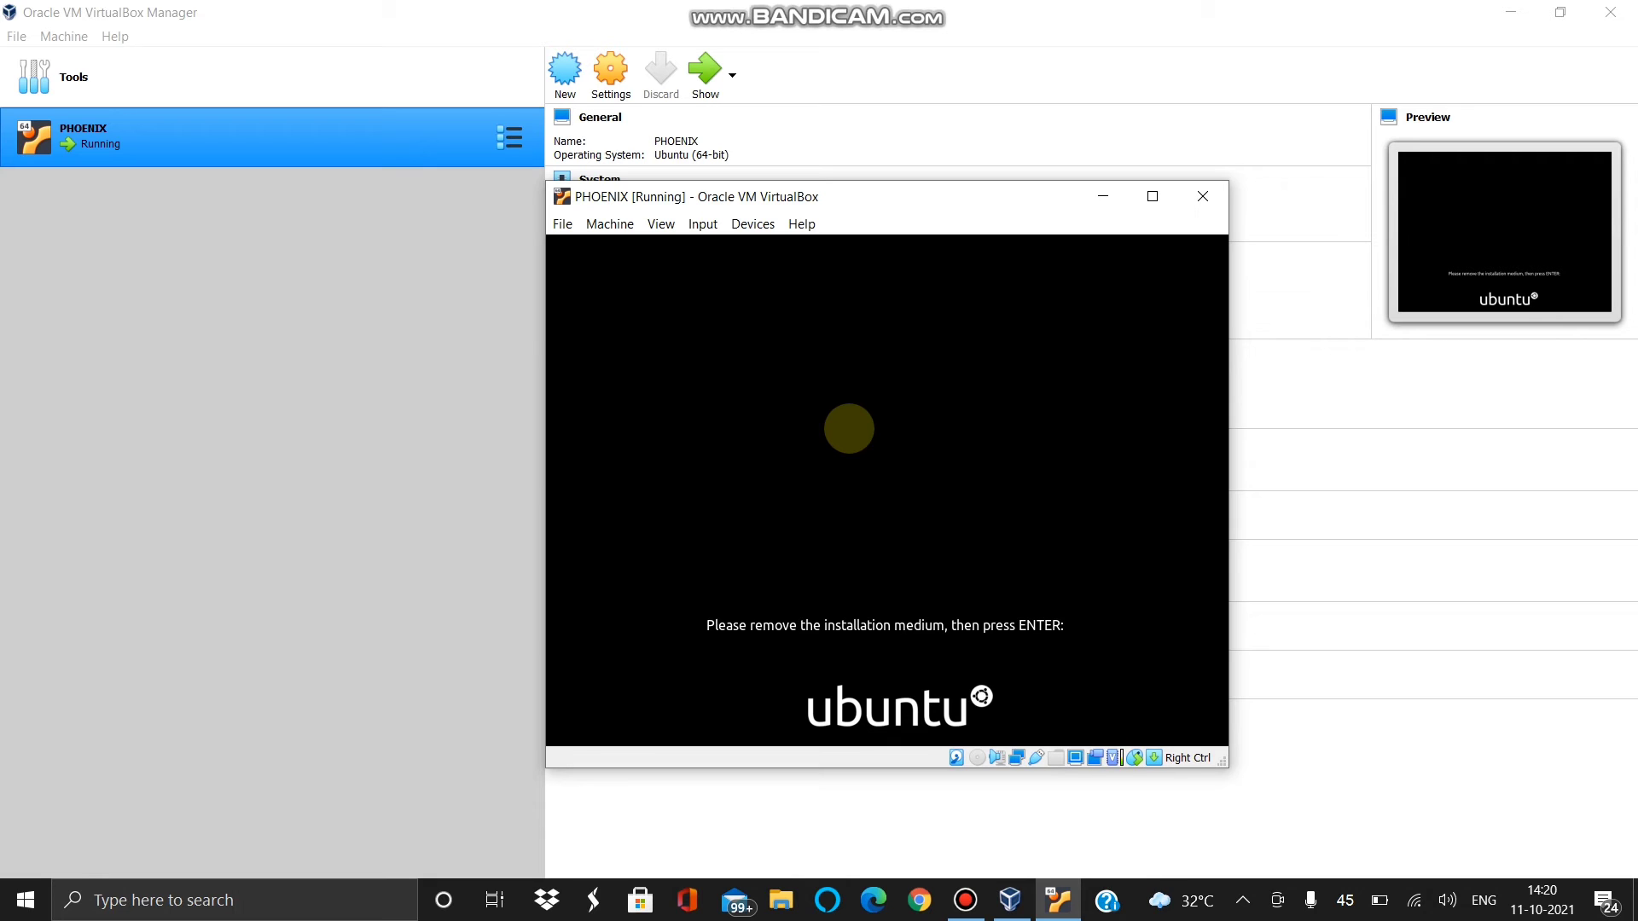
- Continue booting past the remove-medium prompt and log in as PHOENIX with the account password
key(Return)
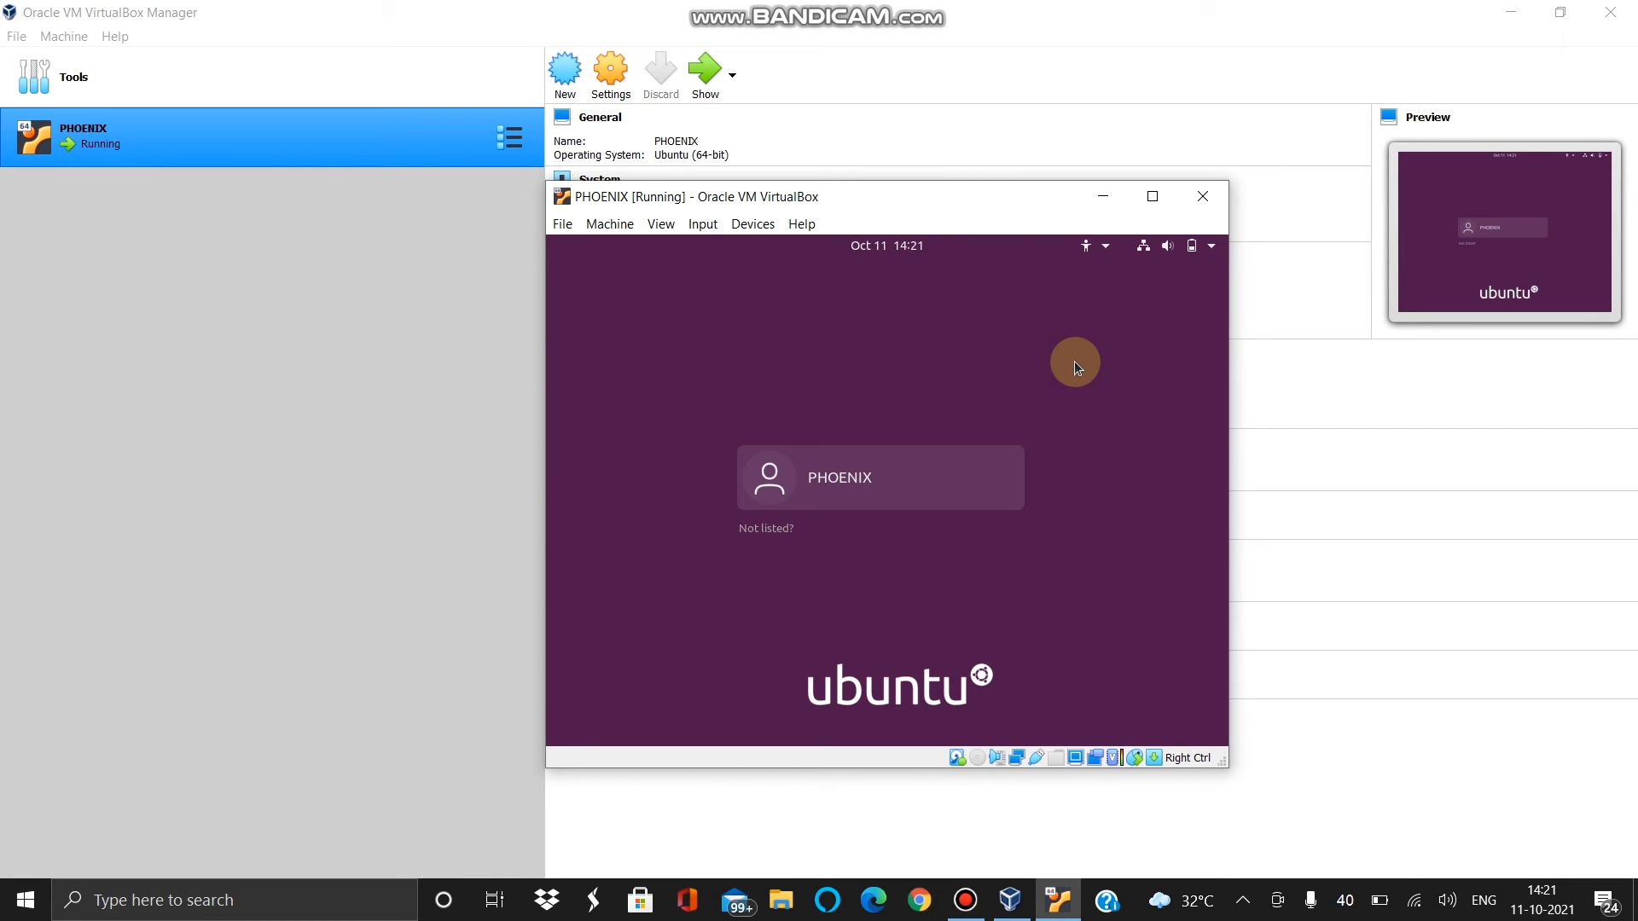
click(877, 476)
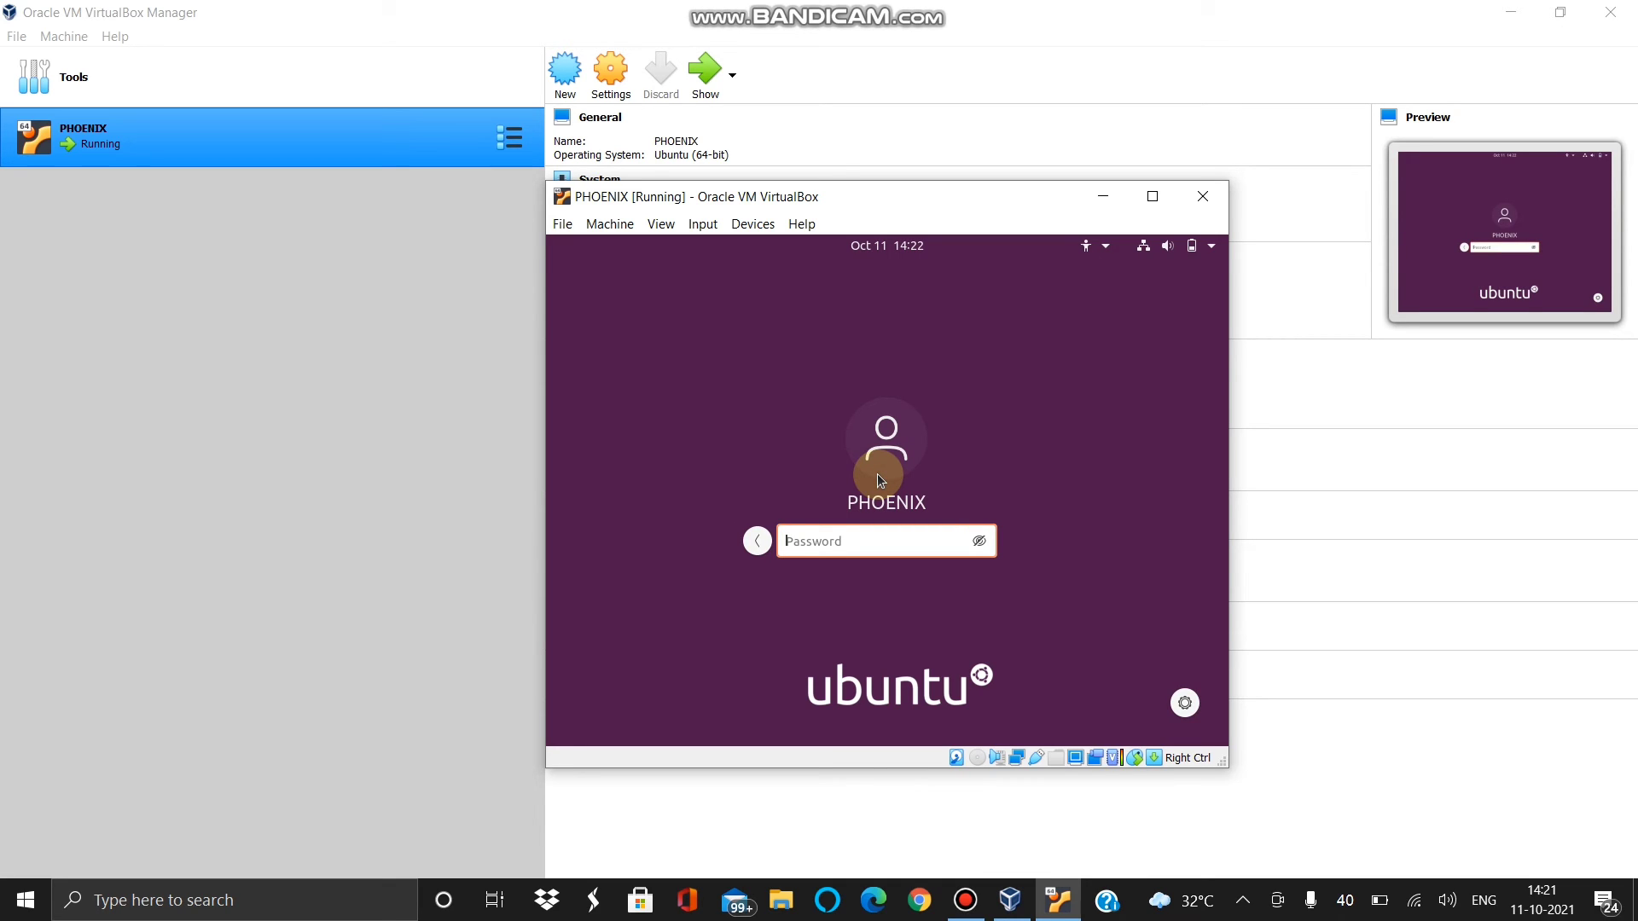
text(********)
key(Return)
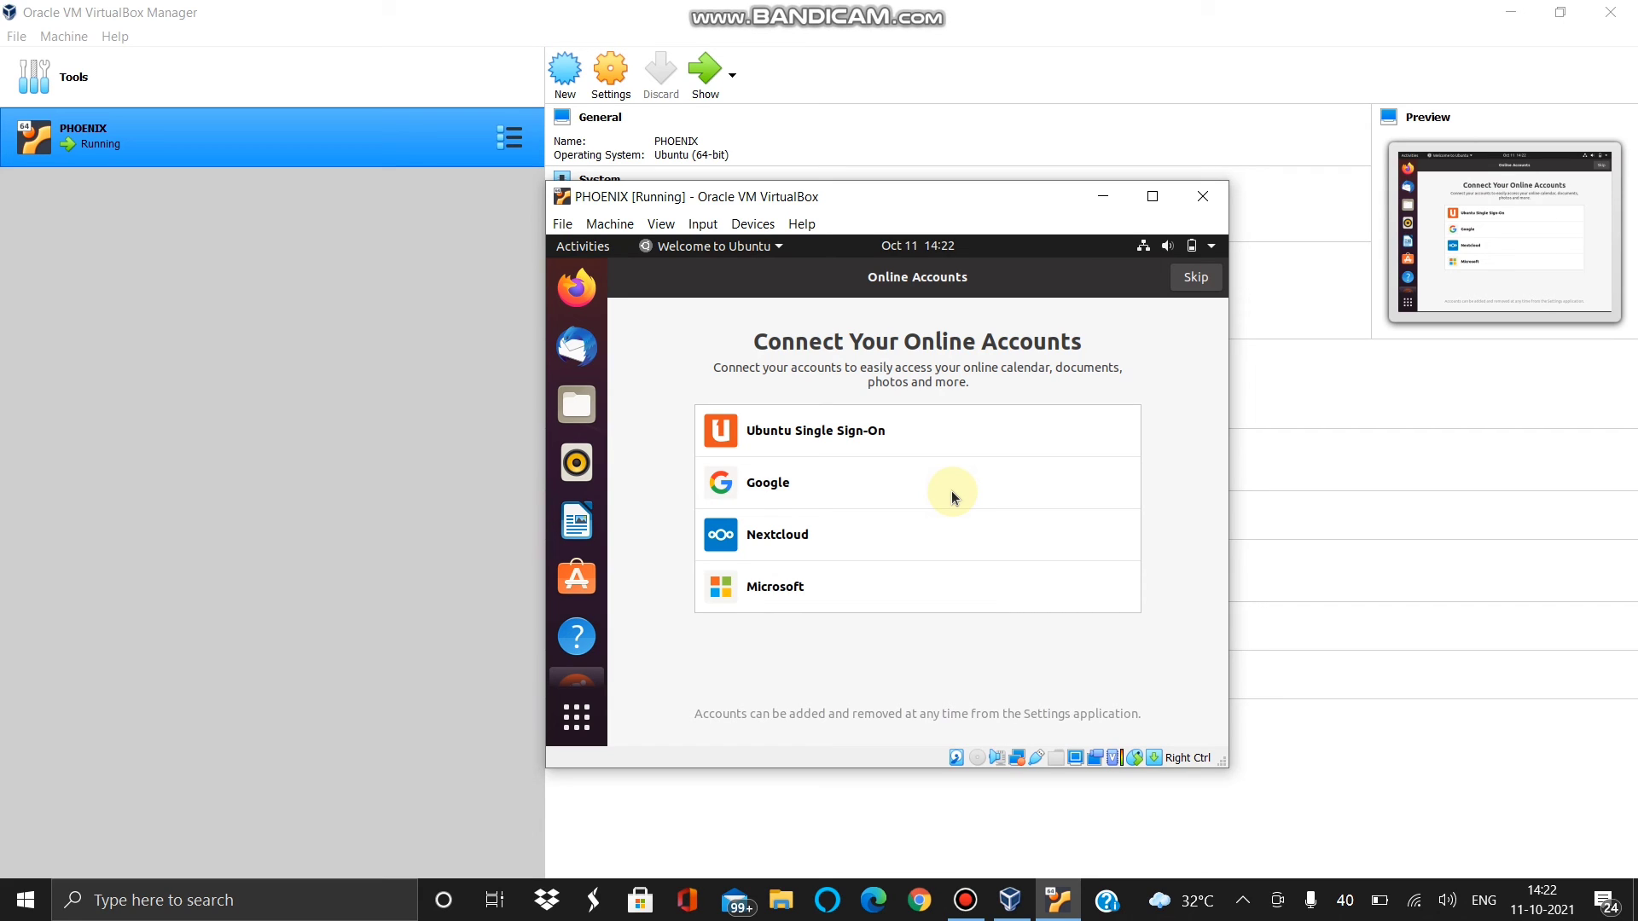
- Skip Online Accounts and Livepatch, keep default system-info and privacy choices, and finish the welcome wizard
click(1185, 273)
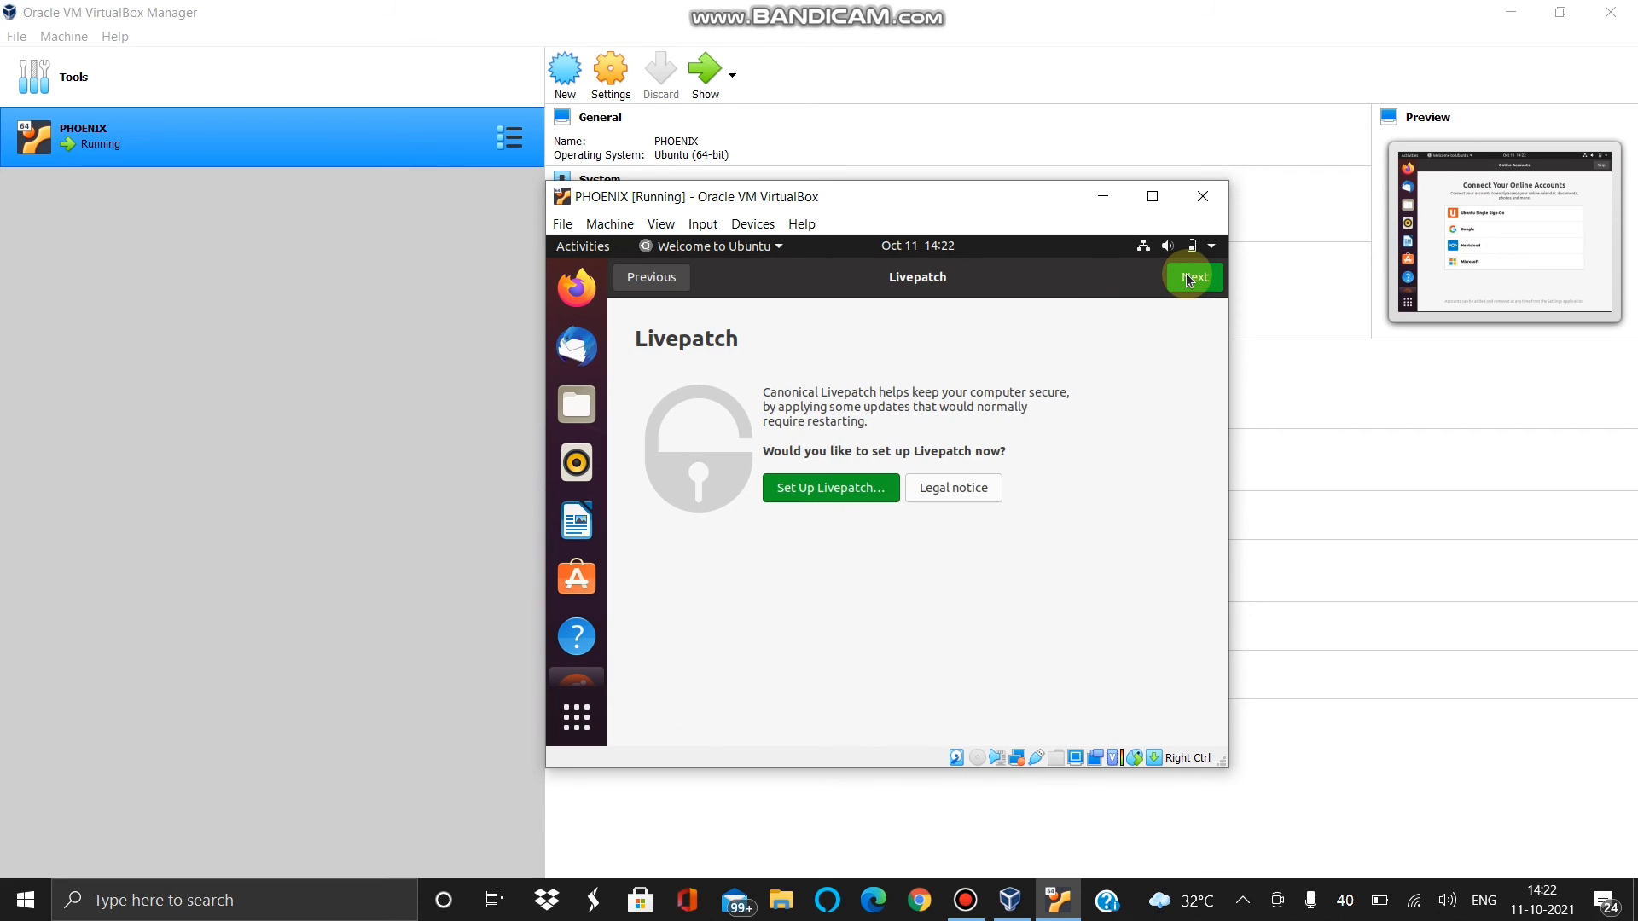
click(1186, 273)
click(1186, 273)
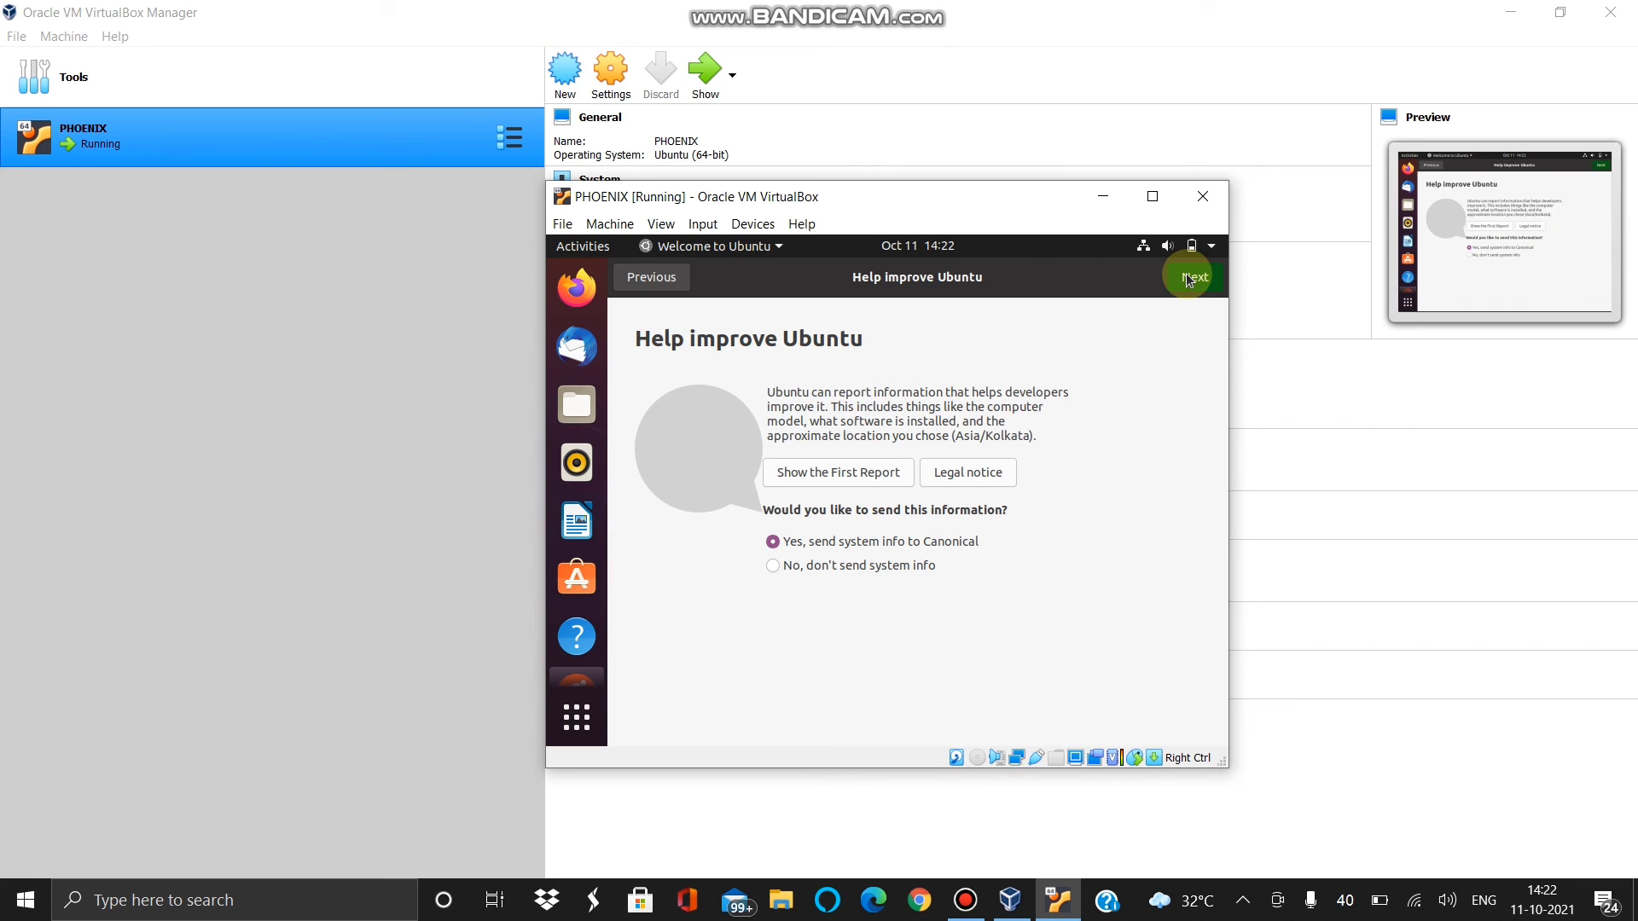
click(1180, 284)
click(1180, 284)
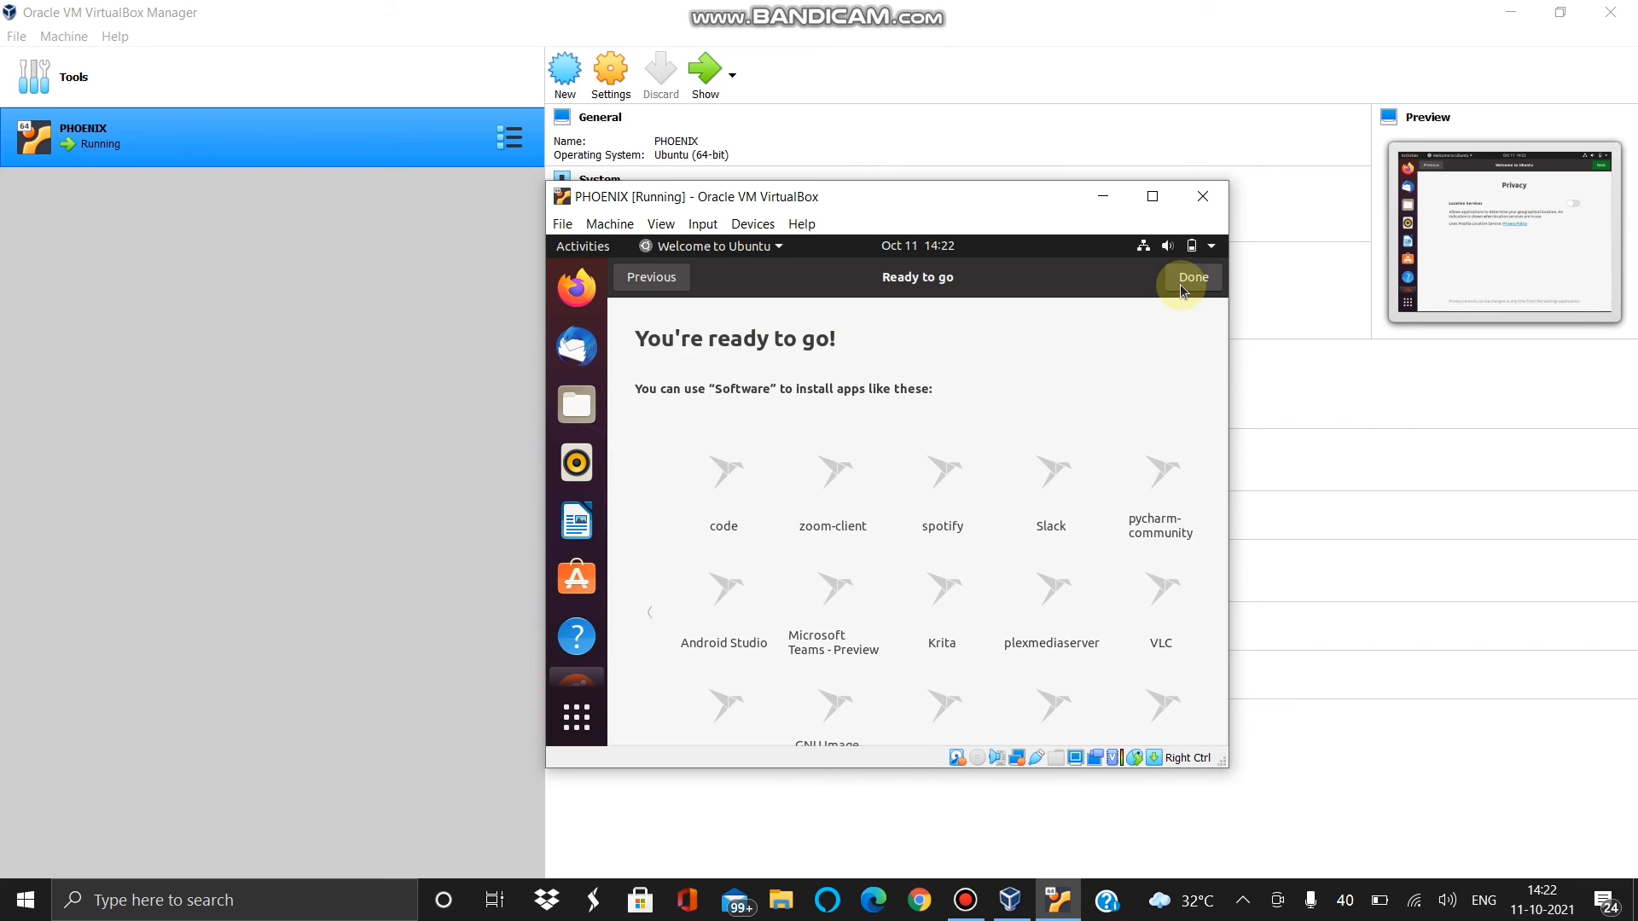
click(1183, 288)
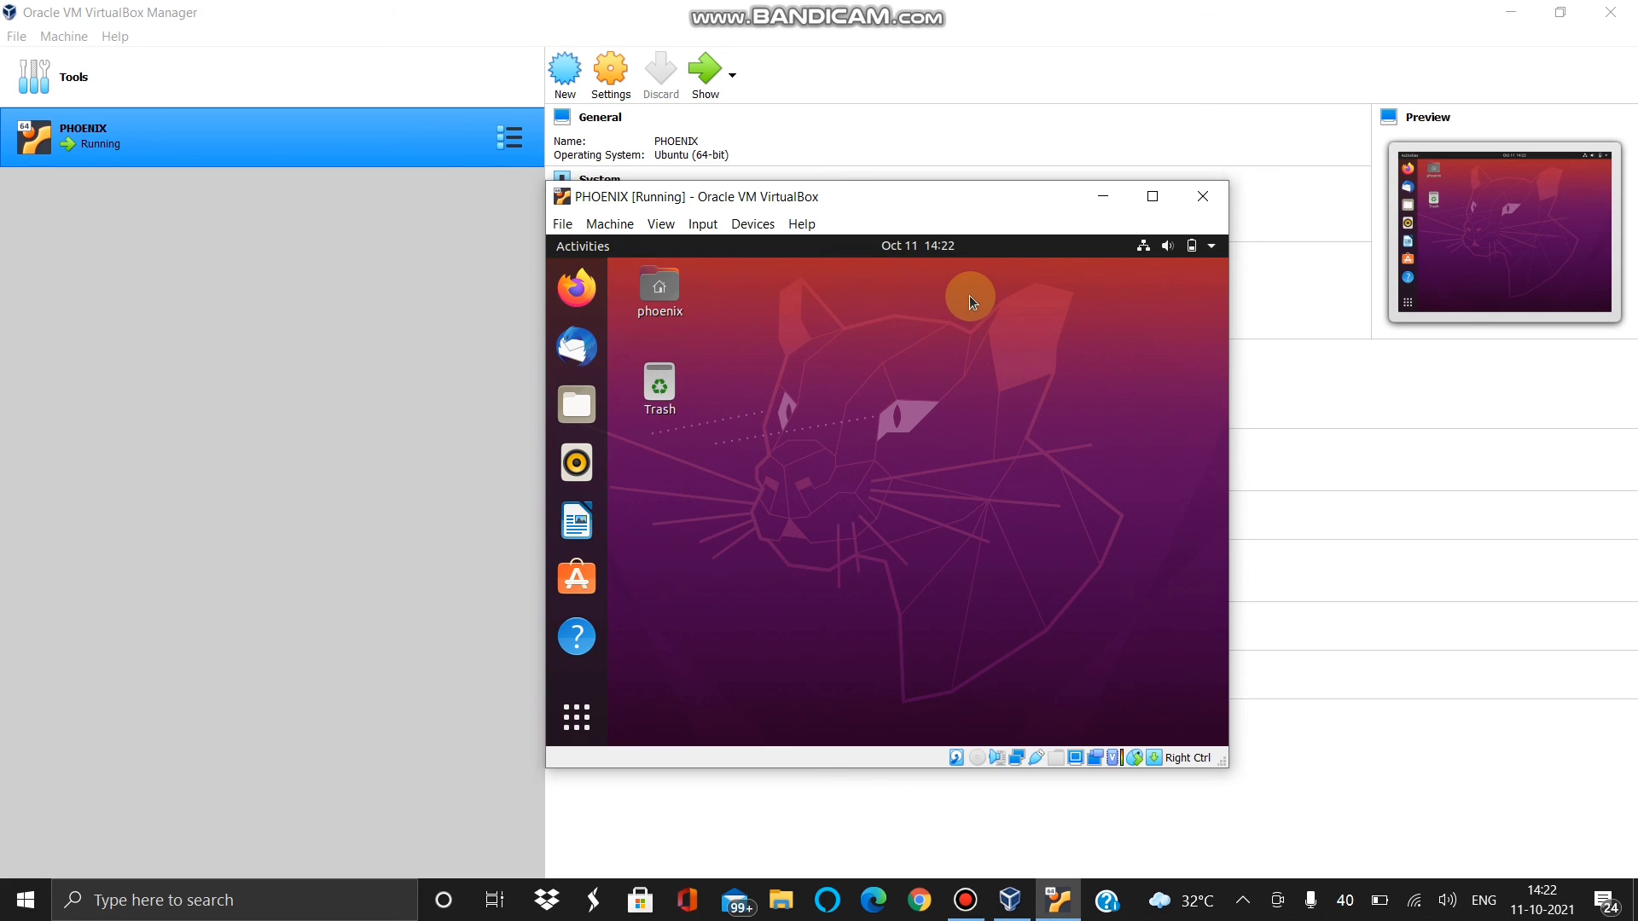
click(1199, 245)
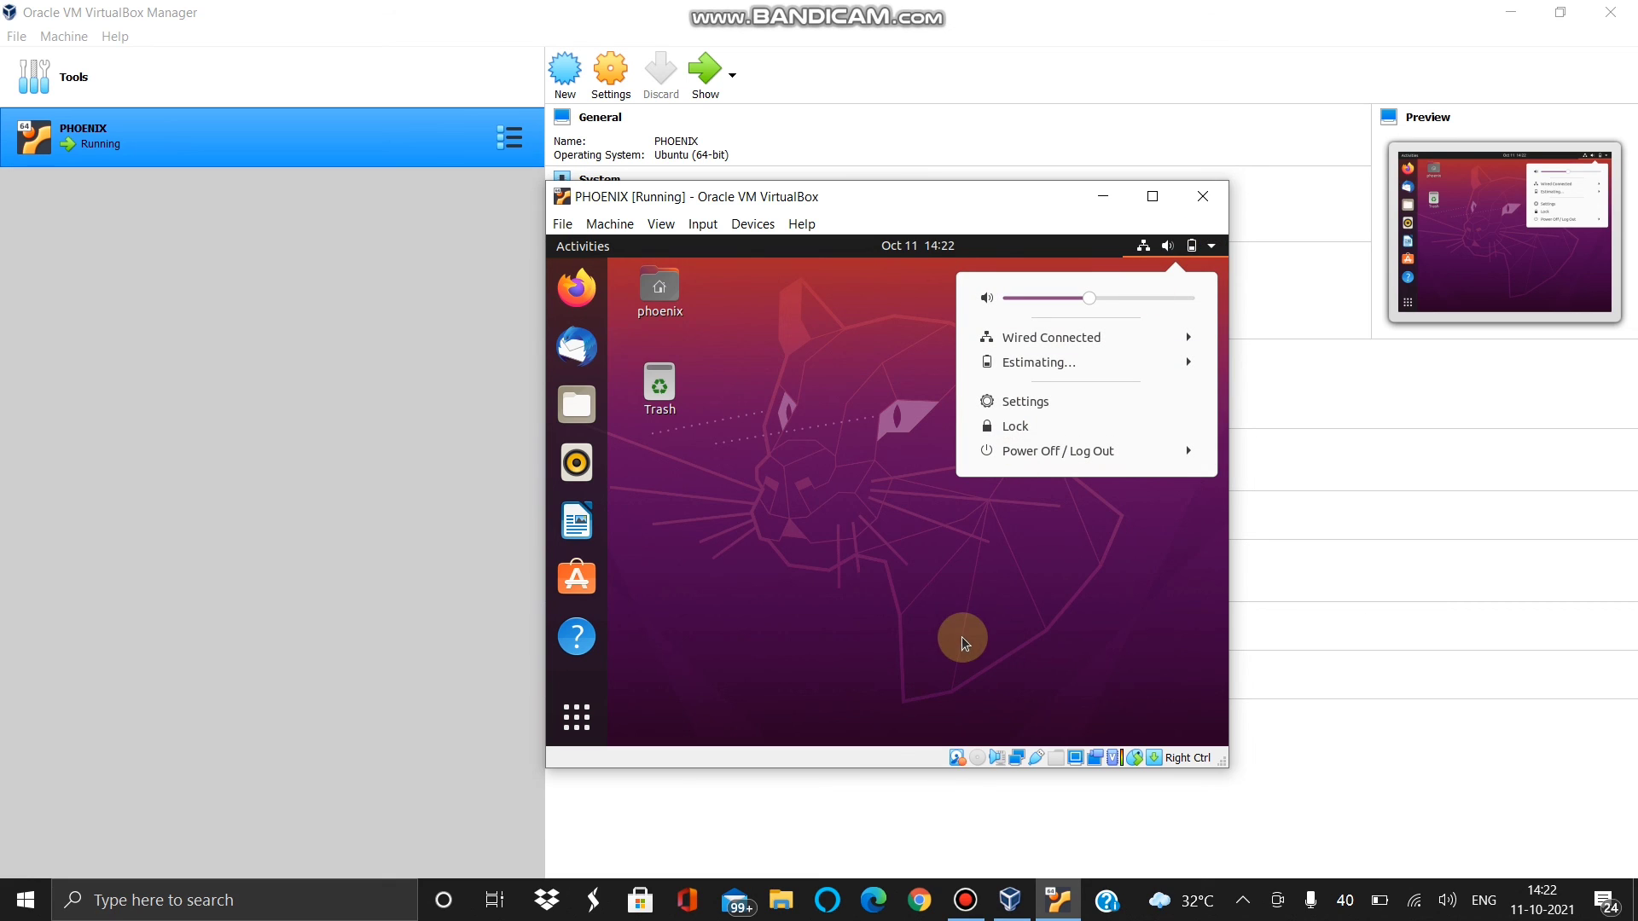
click(811, 549)
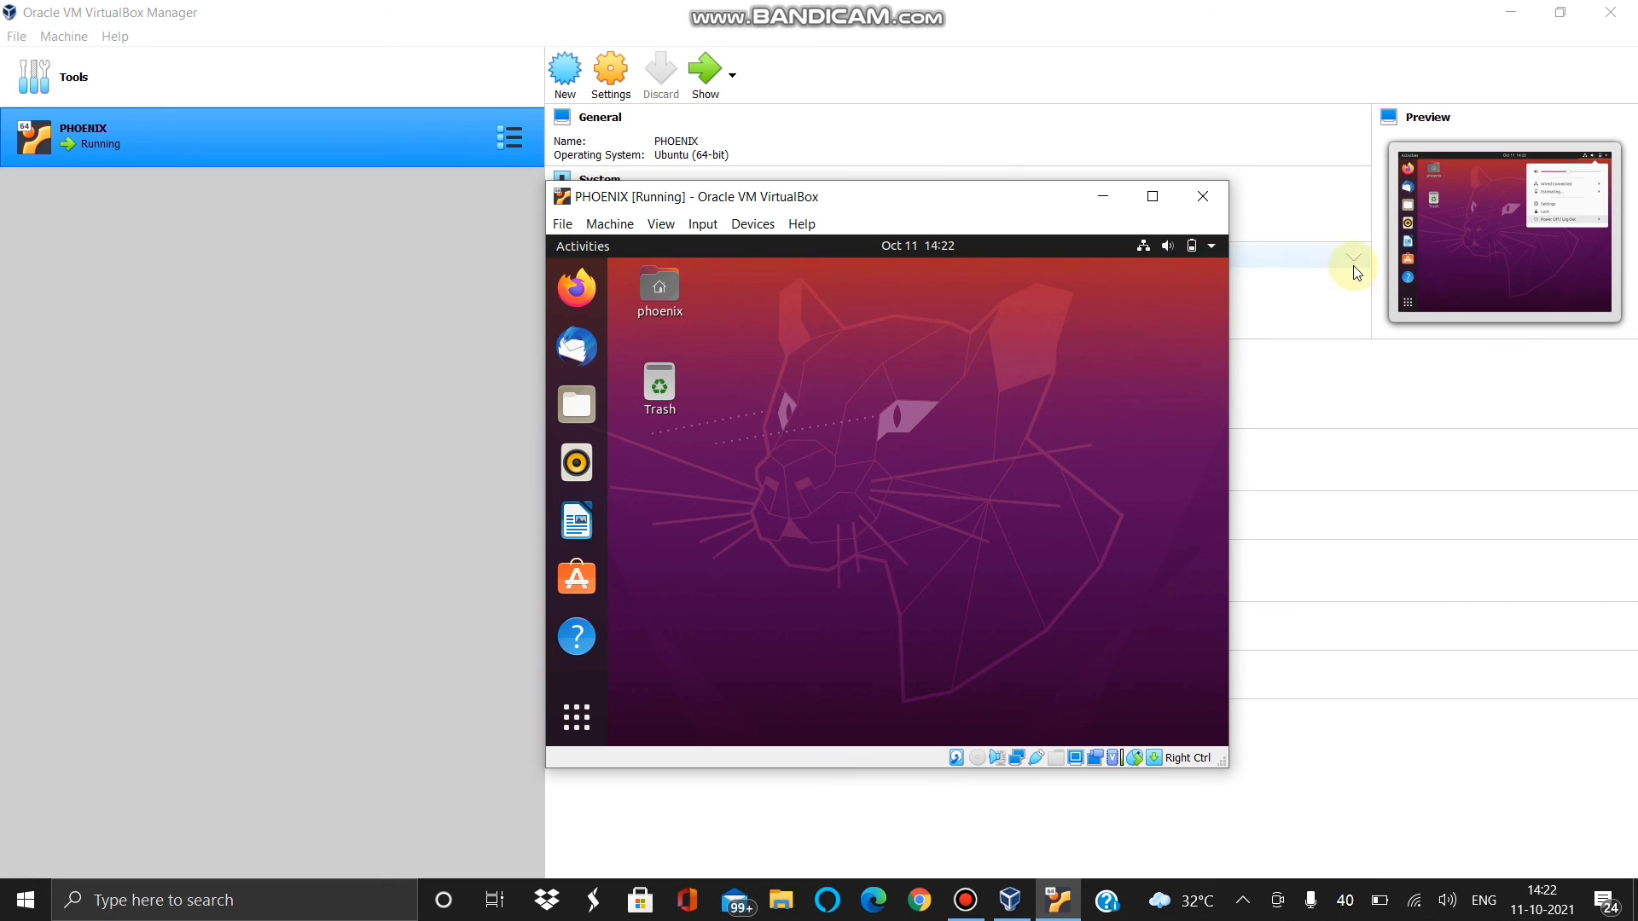
click(1180, 253)
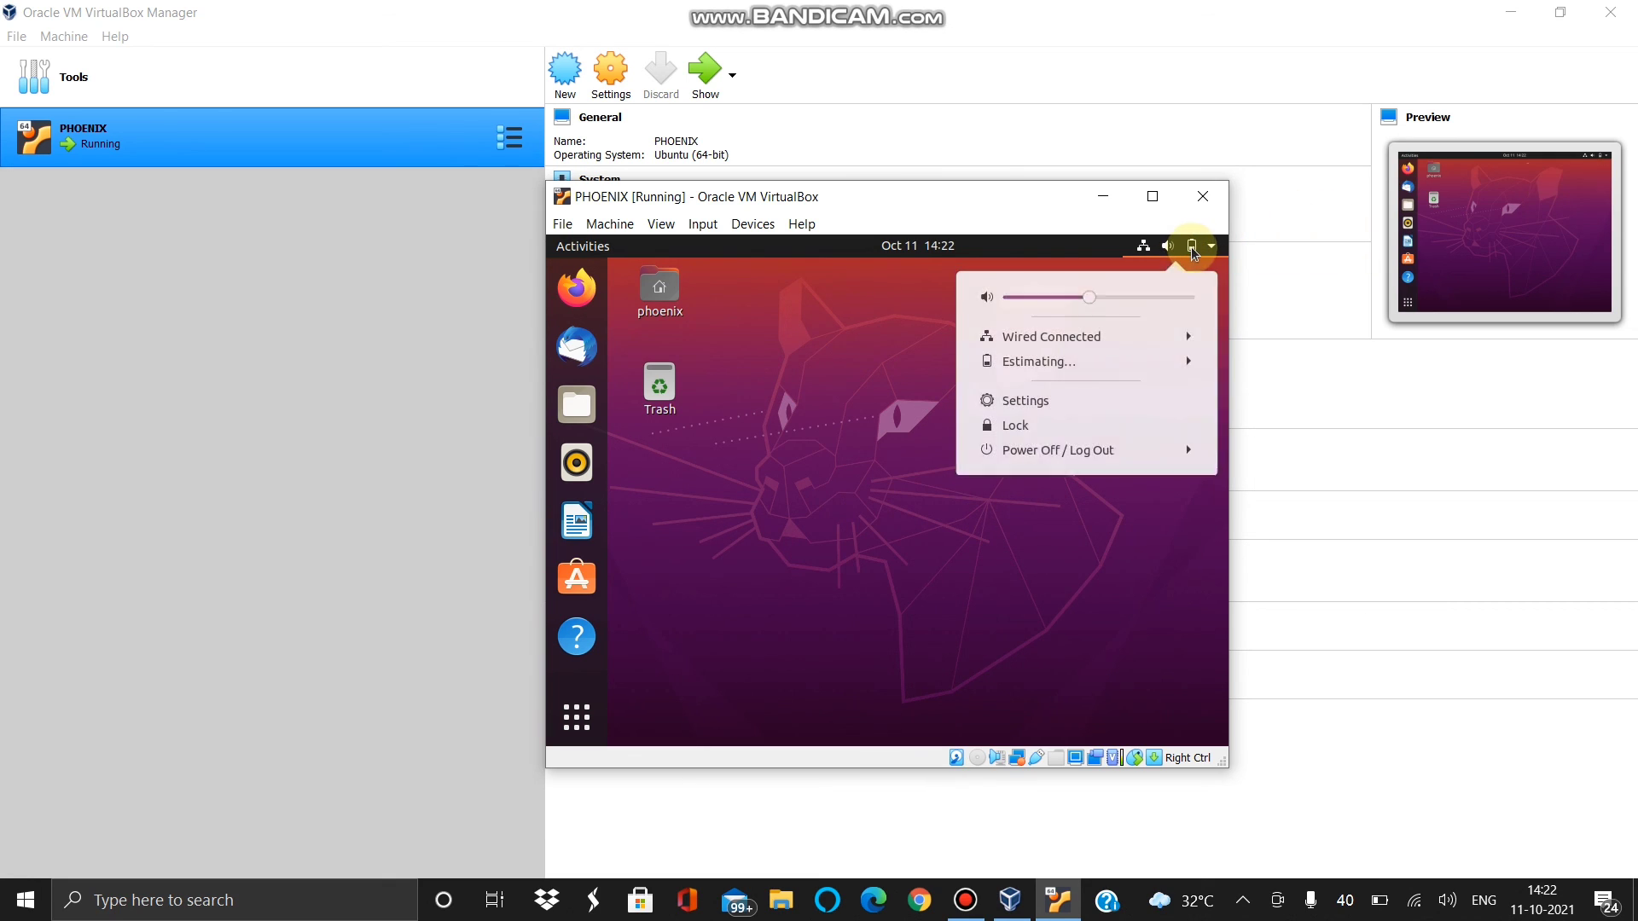
click(1088, 452)
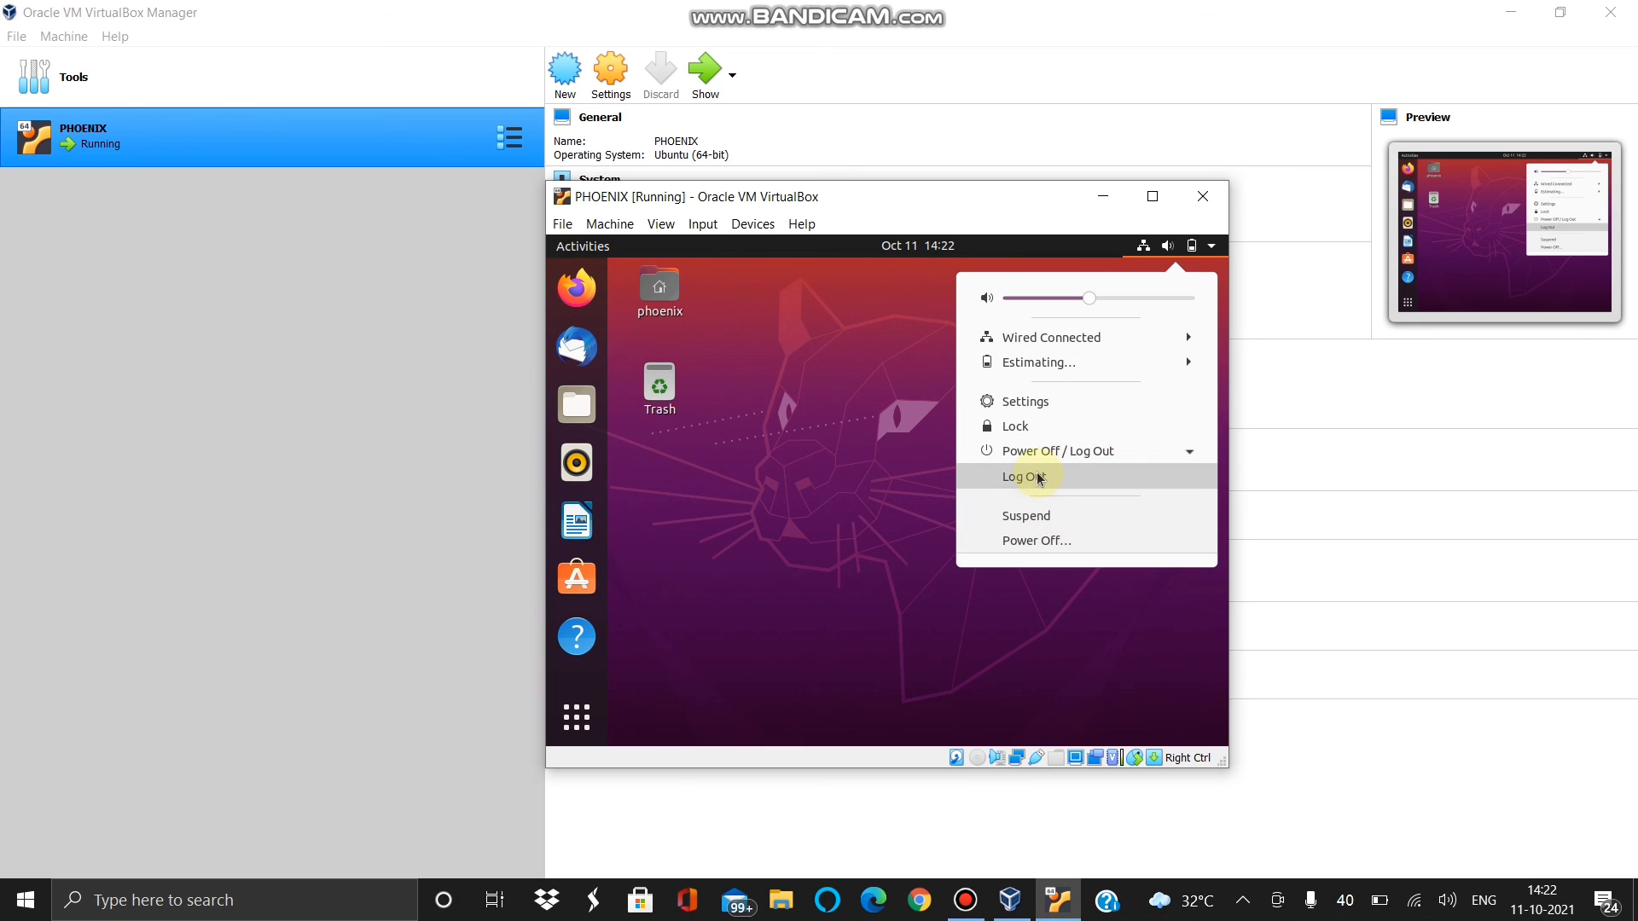
click(1039, 479)
click(908, 556)
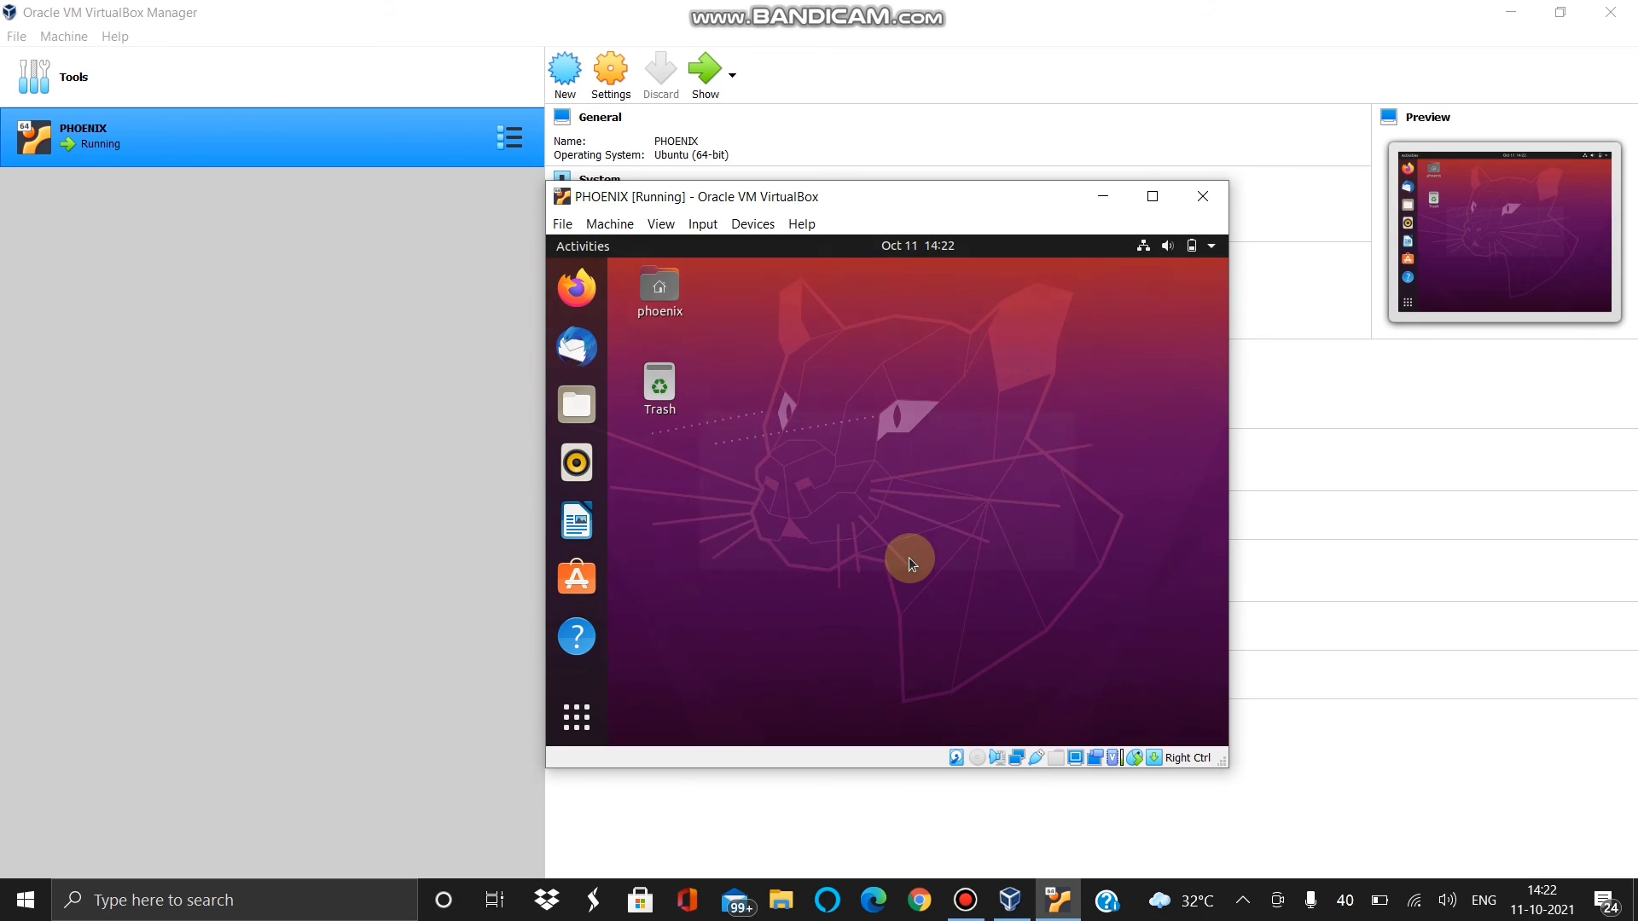